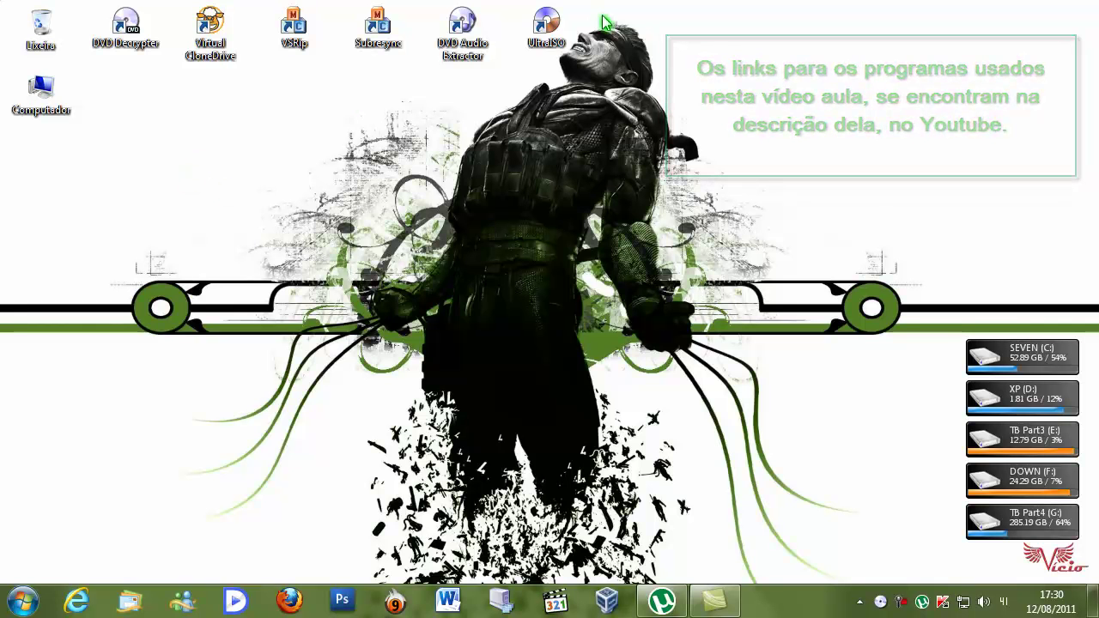
left_click_drag(605, 13, 97, 82)
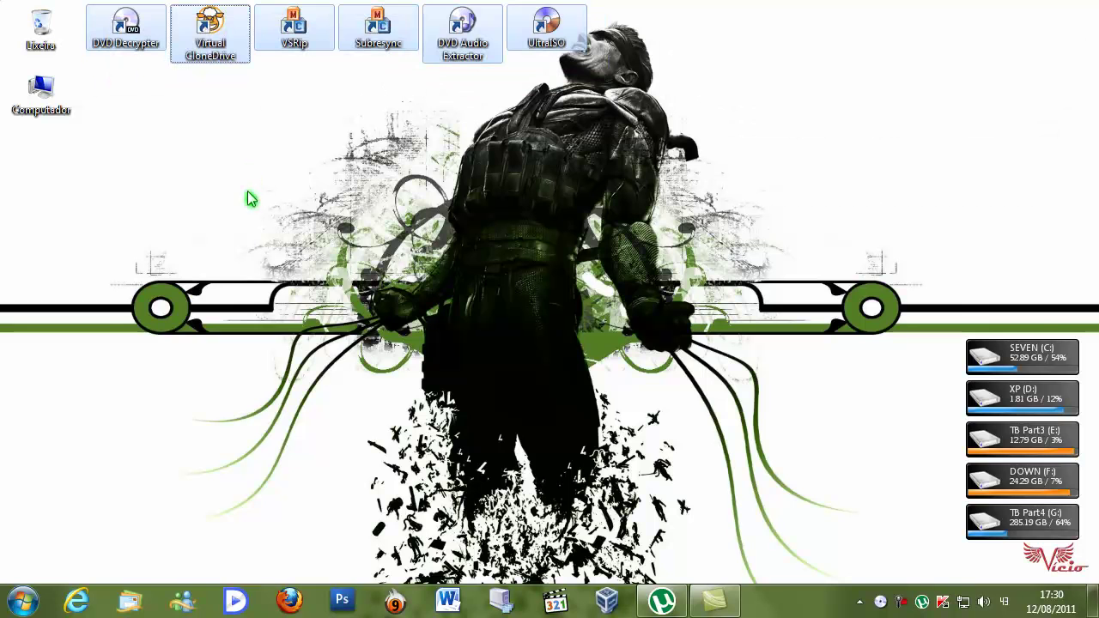
left_click(275, 192)
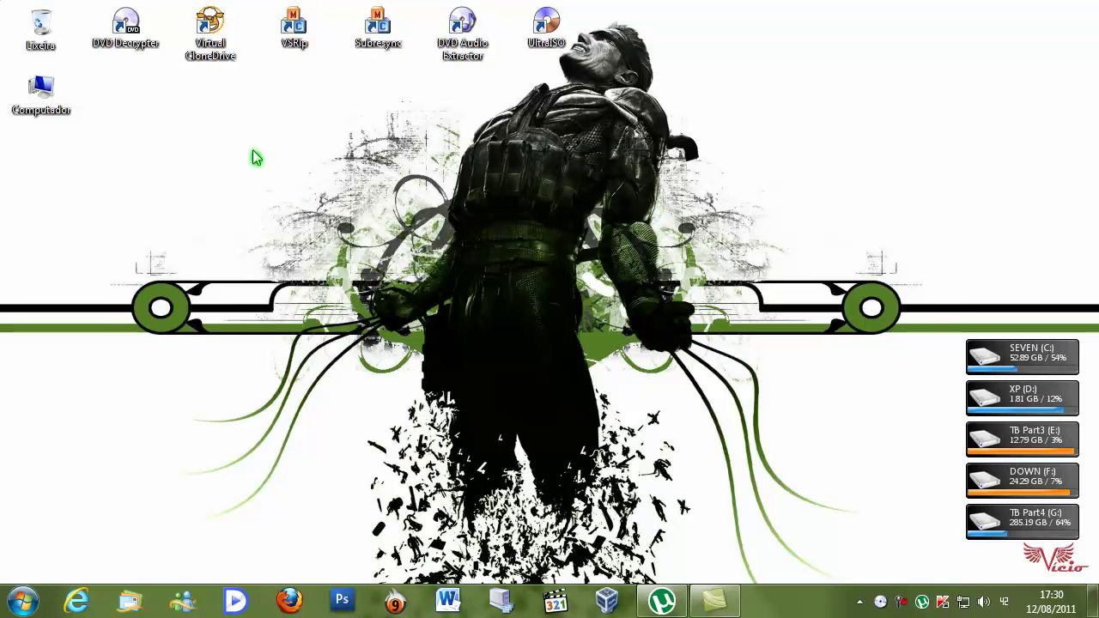
left_click(217, 43)
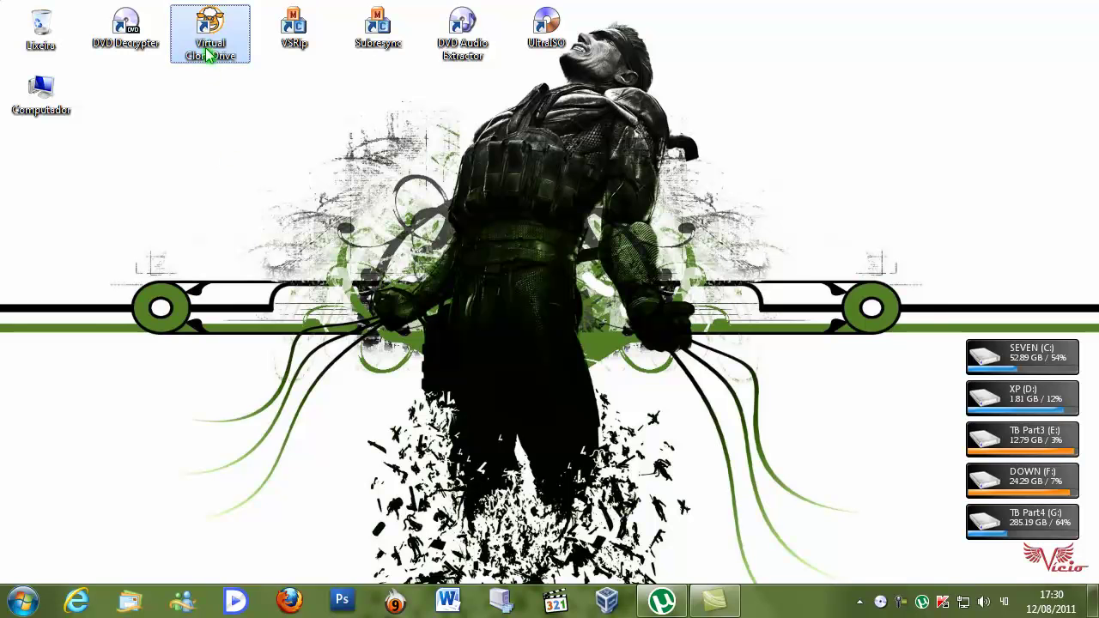
Mount the image CAMINHO DA LIBERDADE.iso from DOWN (F:) in Virtual CloneDrive's drive I:.
right_click(880, 603)
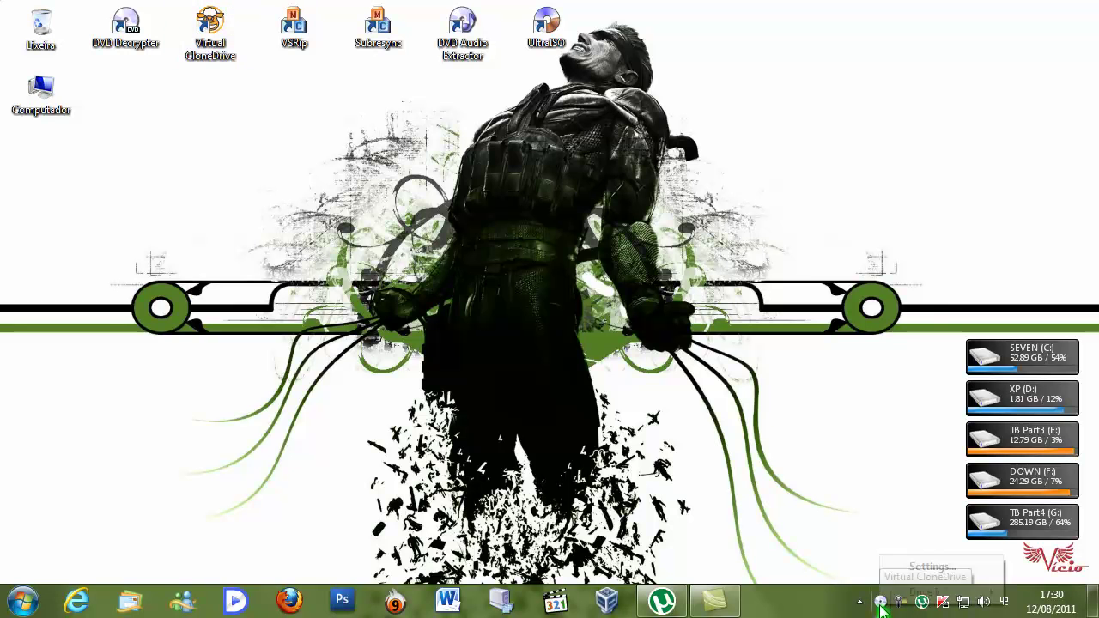
mouse_move(920, 601)
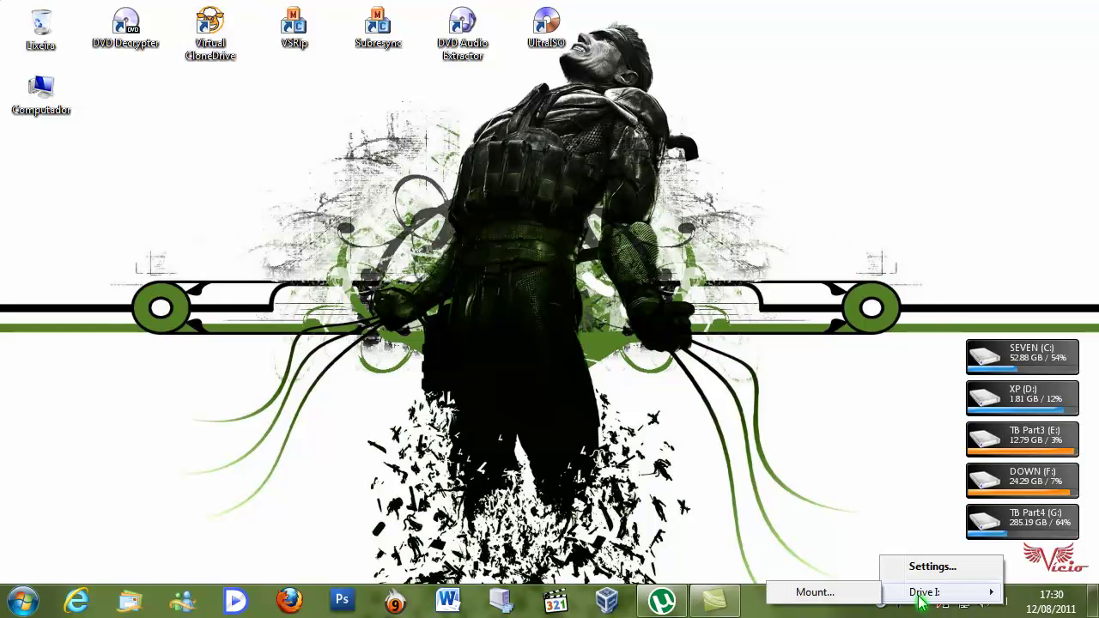
left_click(826, 593)
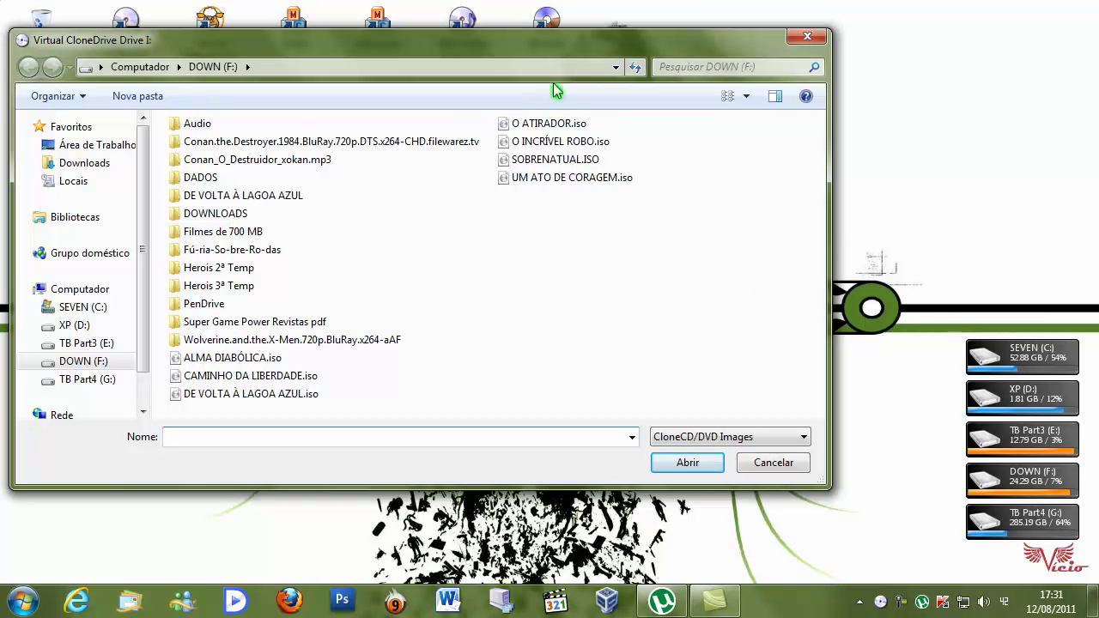
left_click(730, 96)
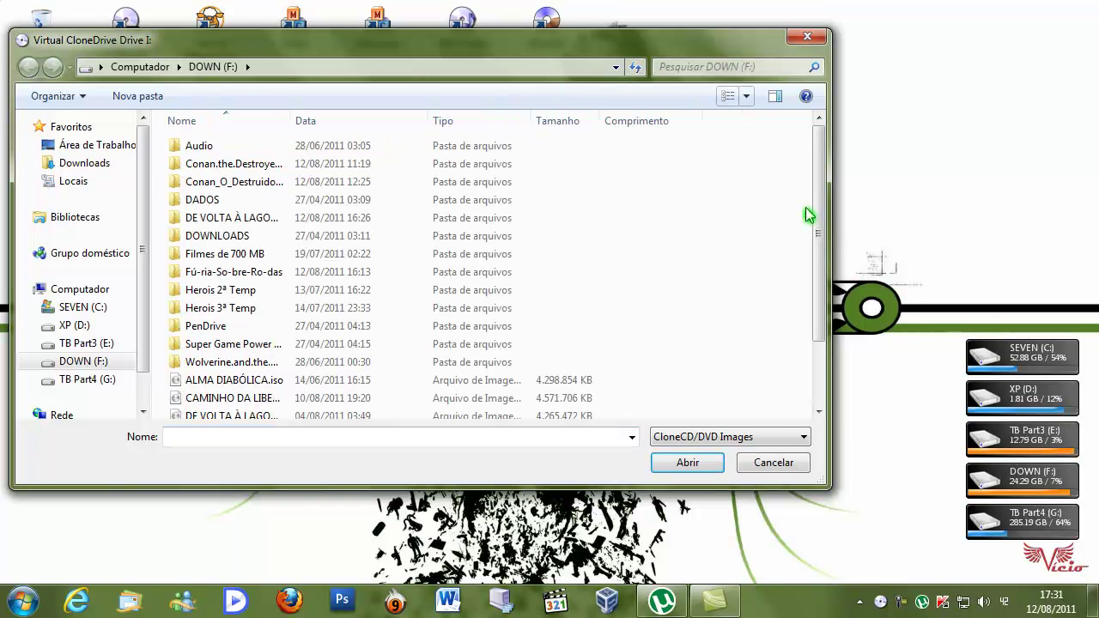
left_click_drag(818, 209, 819, 266)
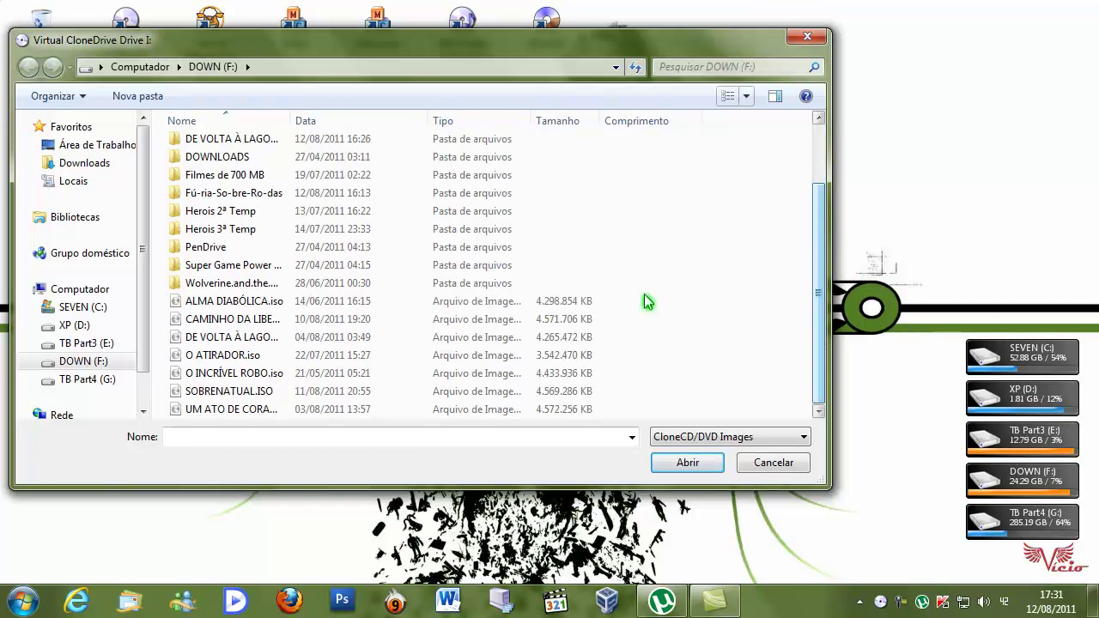
left_click_drag(290, 121, 414, 124)
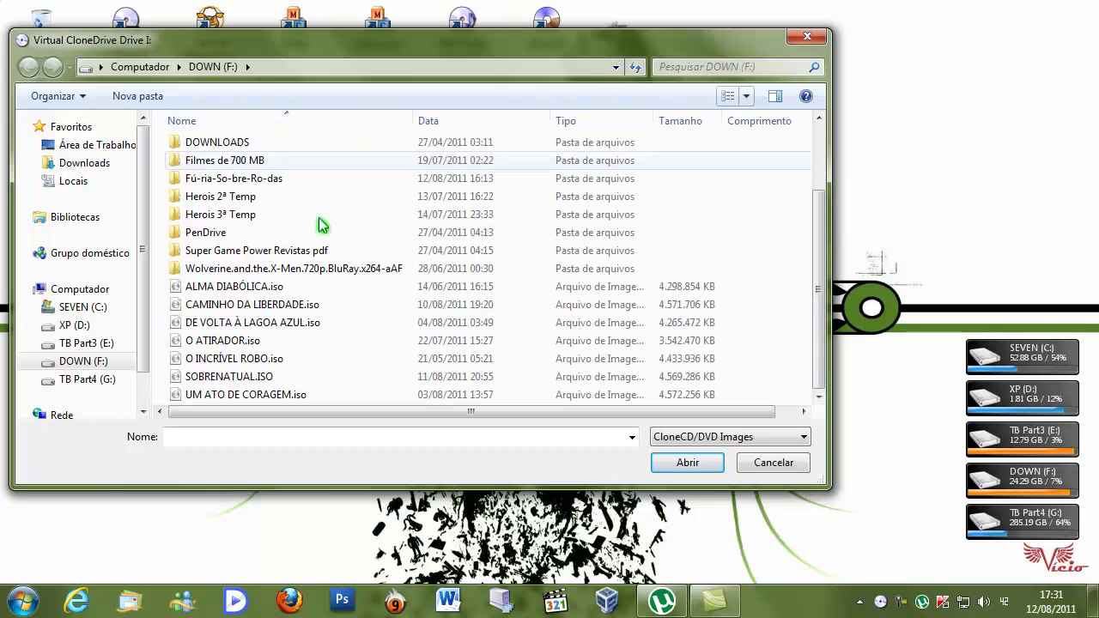
left_click(216, 307)
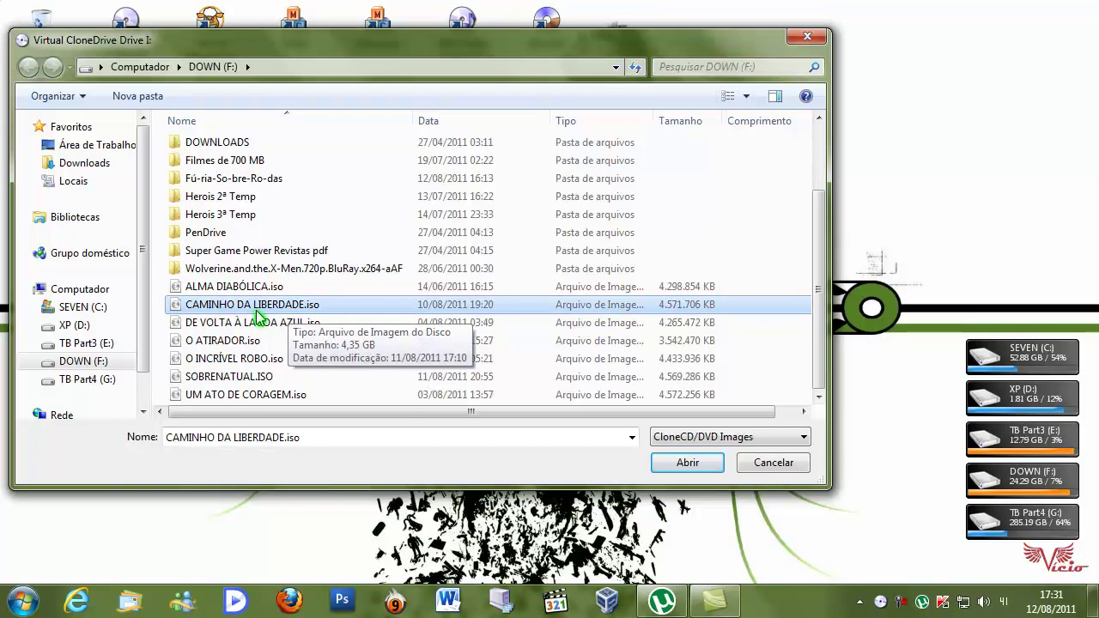
left_click(686, 463)
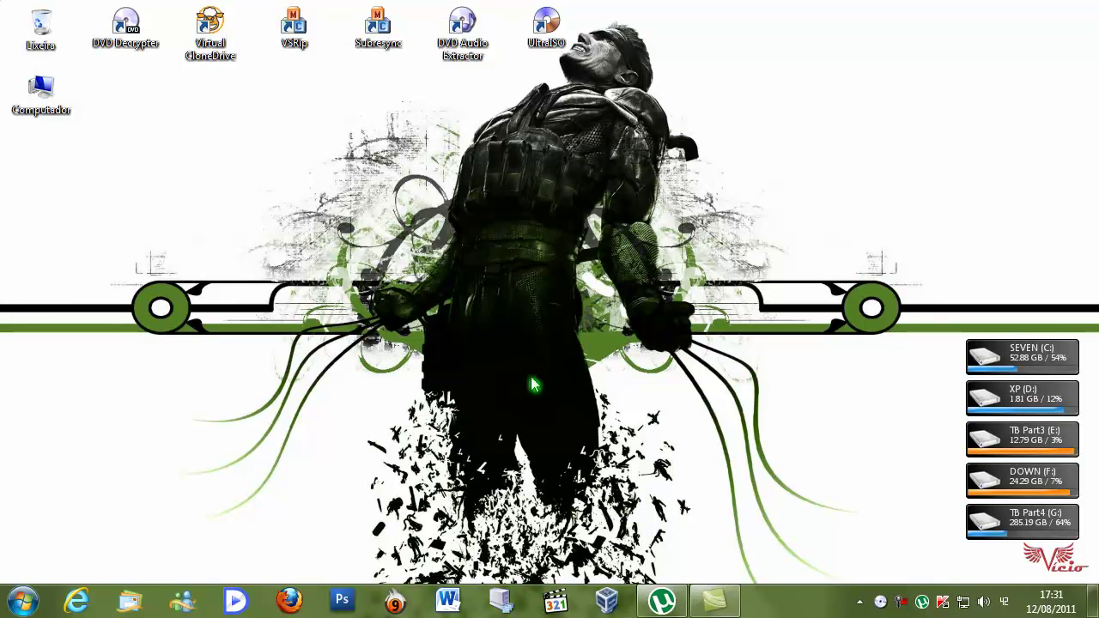
Check the computer's drive list for the mounted disc in BD-ROM drive I:, and close the window.
double_click(50, 106)
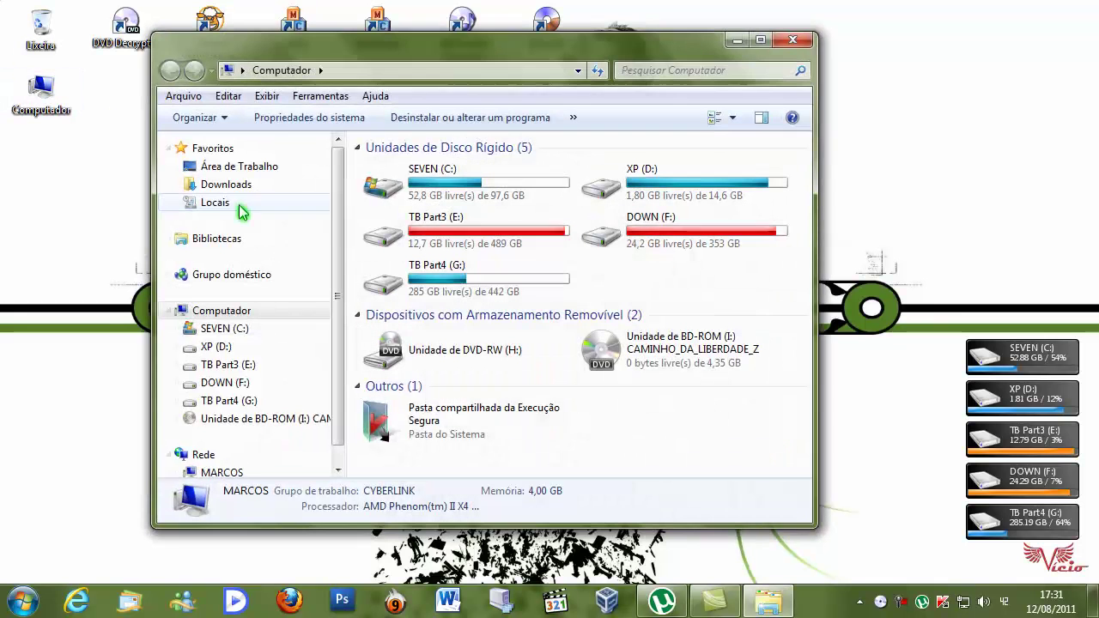
scroll(337, 257, "down", 1)
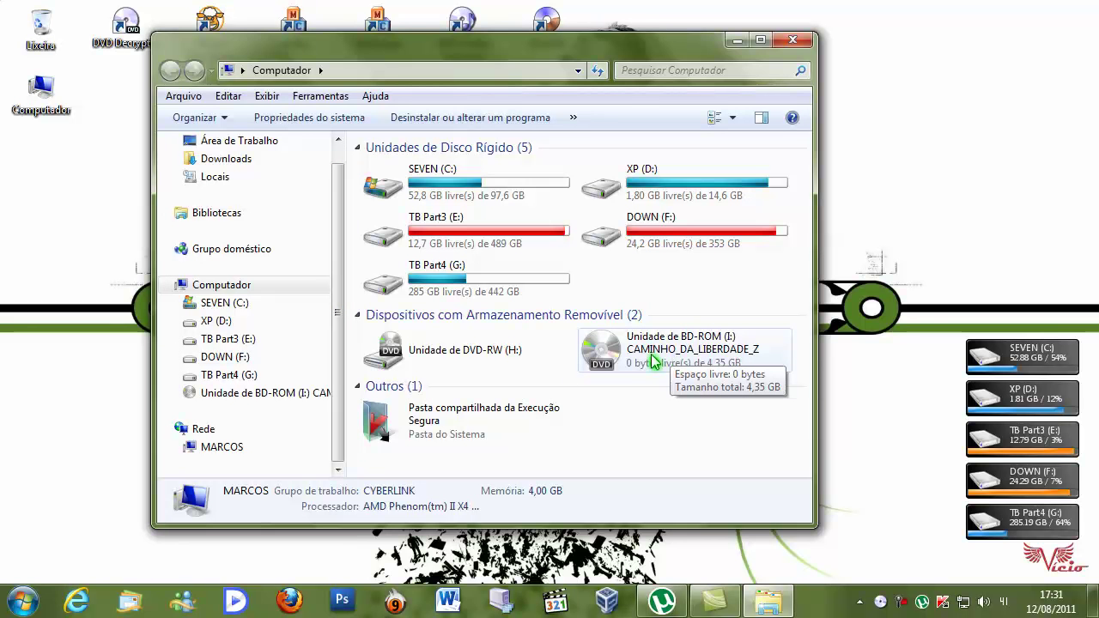
left_click(793, 39)
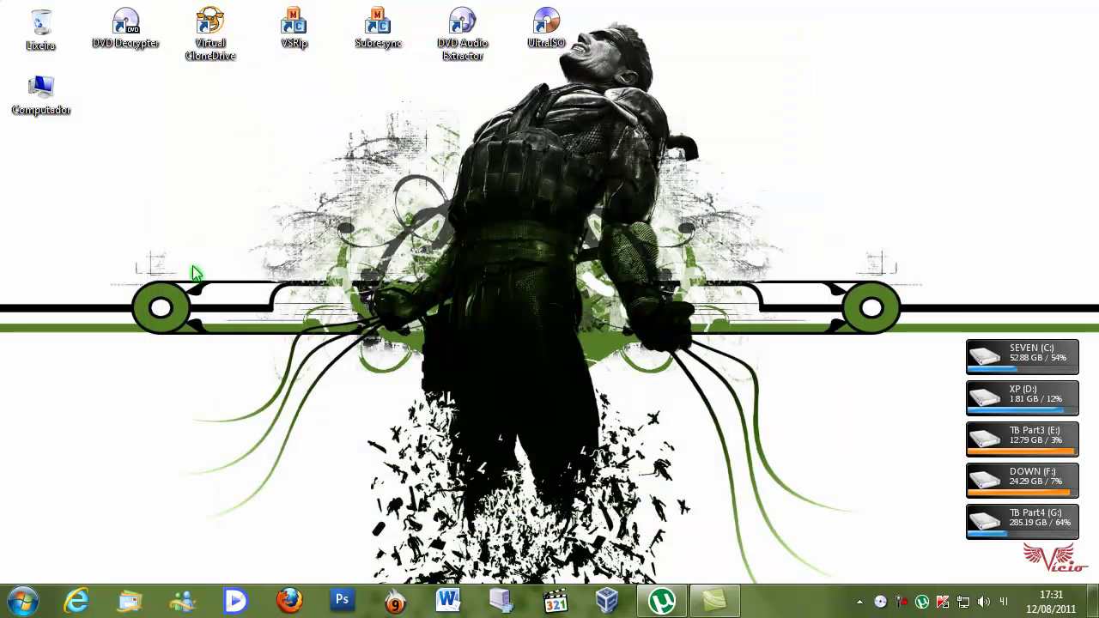
Open DVD Decrypter and choose ELBY CLONEDRIVE (I:) as the source drive.
double_click(116, 39)
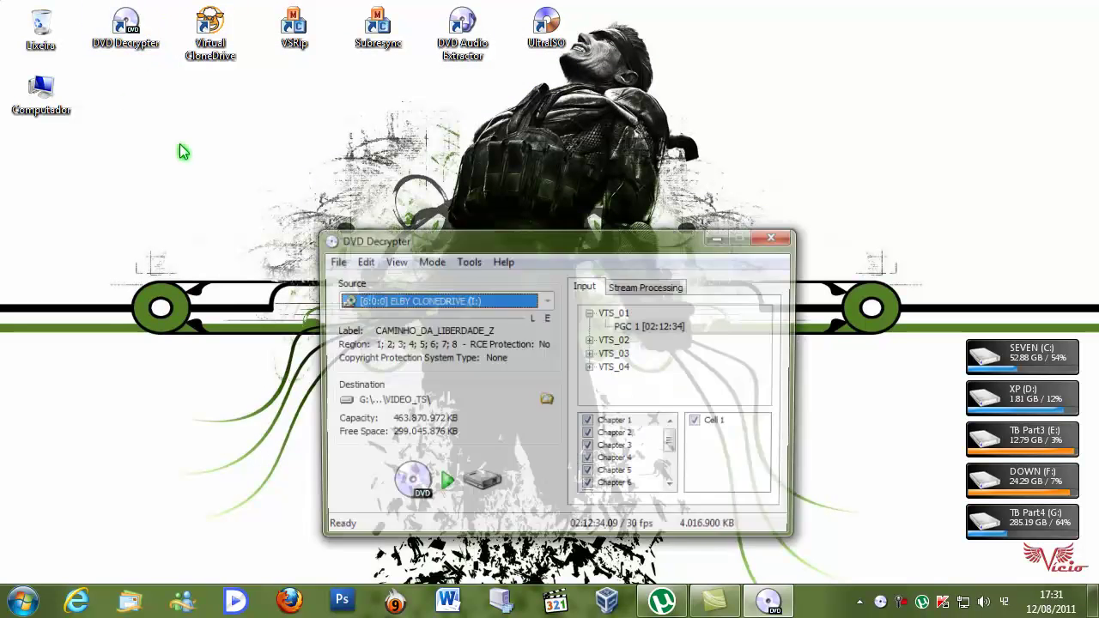
left_click_drag(573, 250, 466, 201)
left_click(441, 253)
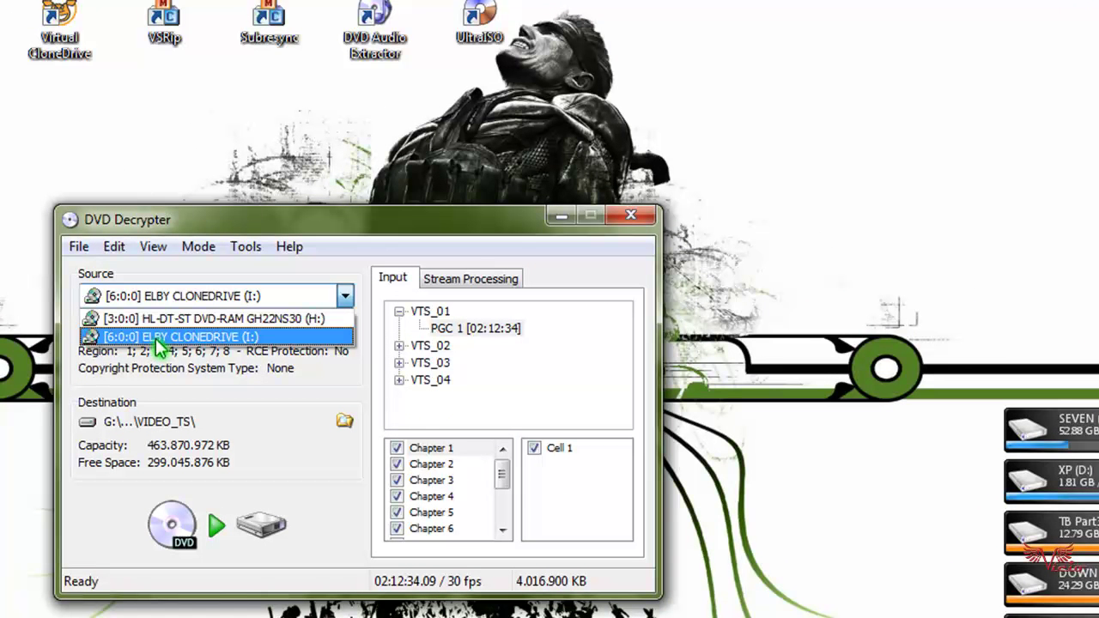
left_click(222, 347)
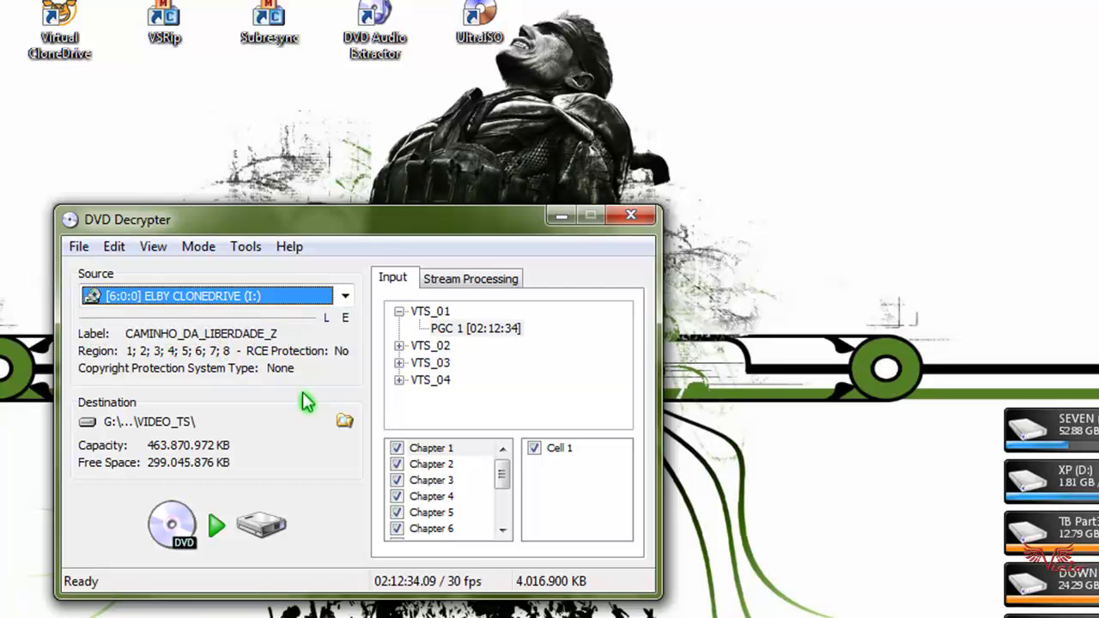
In the IFO mode settings, disable the Stream Information file, enable Chapter Information - OGG, and save the settings.
left_click(199, 248)
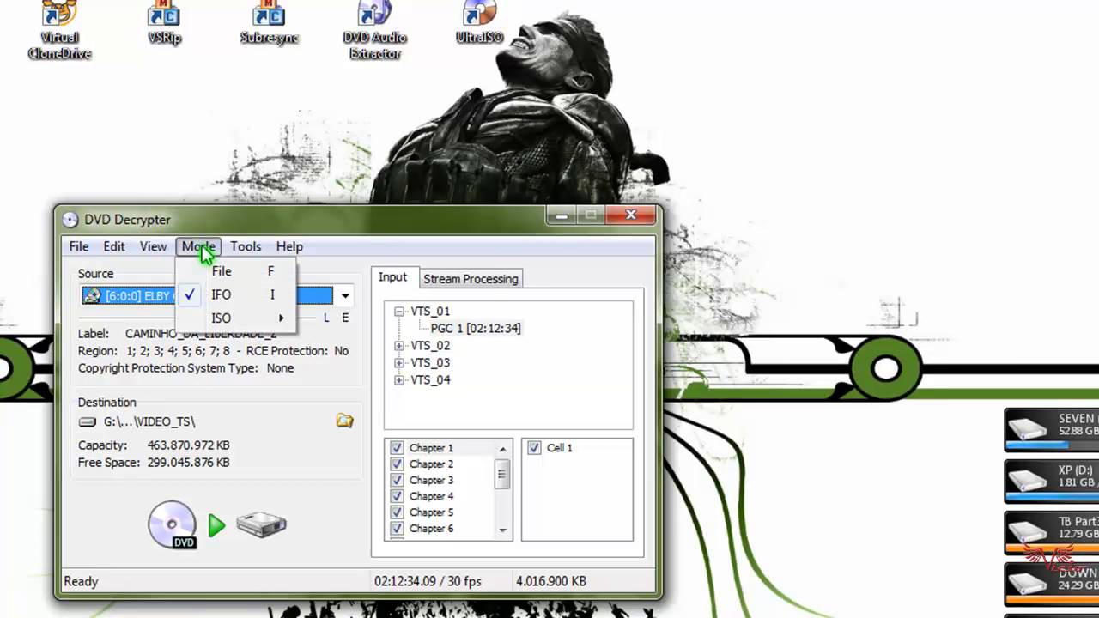
mouse_move(246, 252)
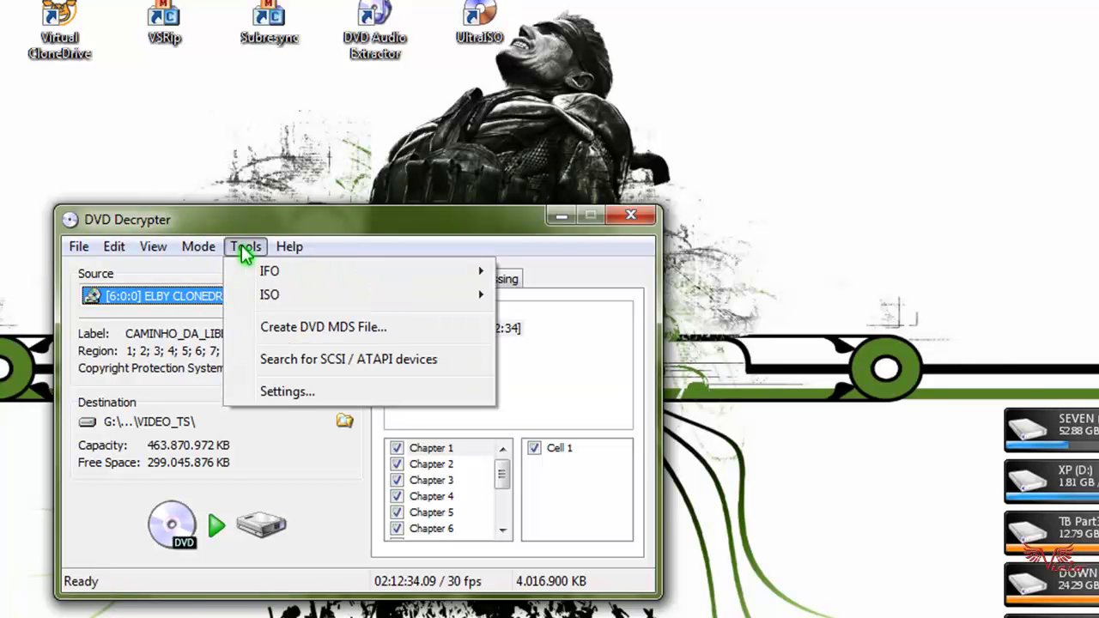
left_click(280, 393)
left_click_drag(282, 197, 253, 168)
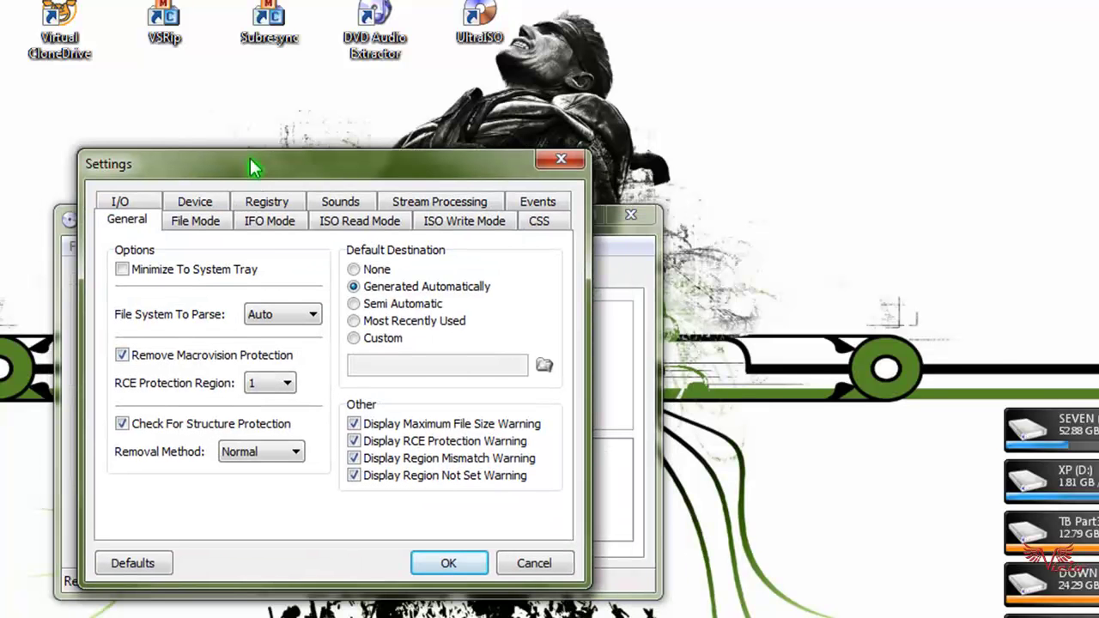
left_click(267, 220)
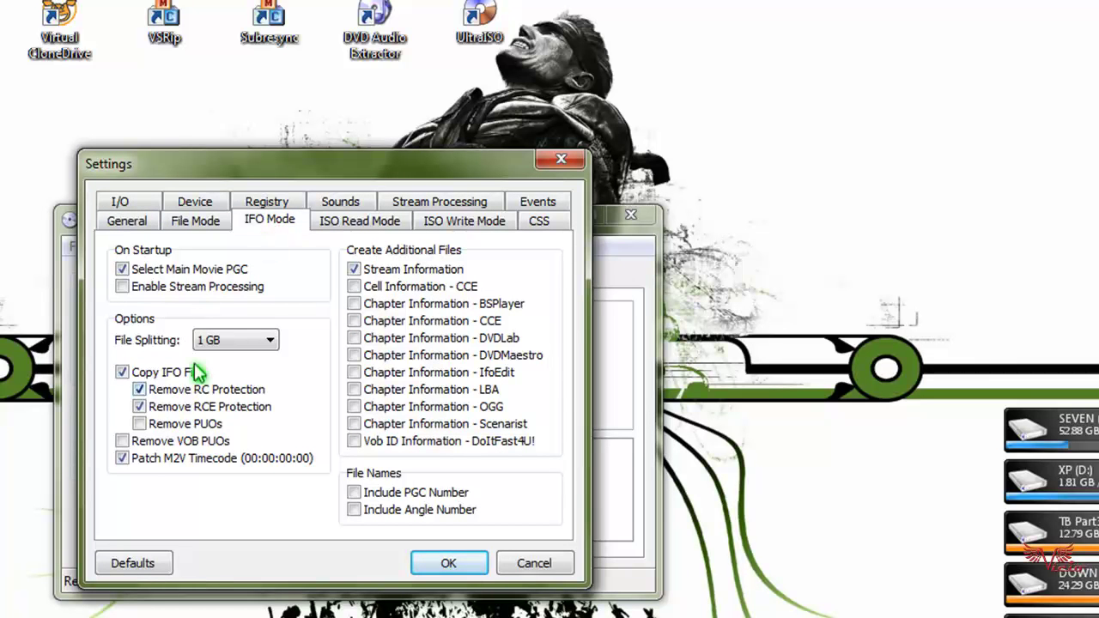
left_click(354, 270)
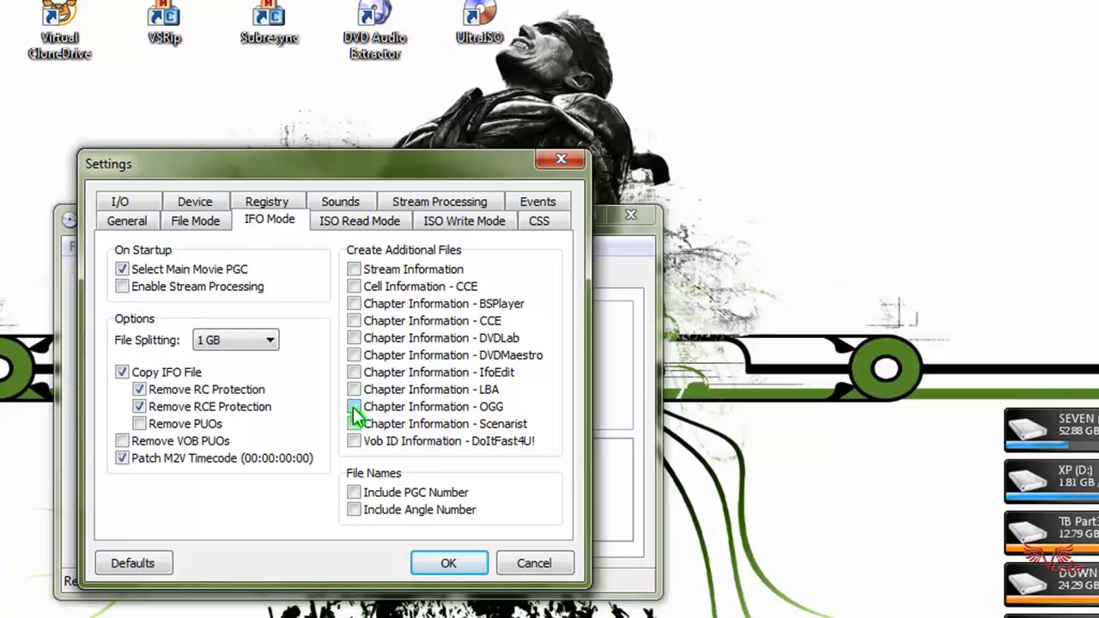
left_click(353, 408)
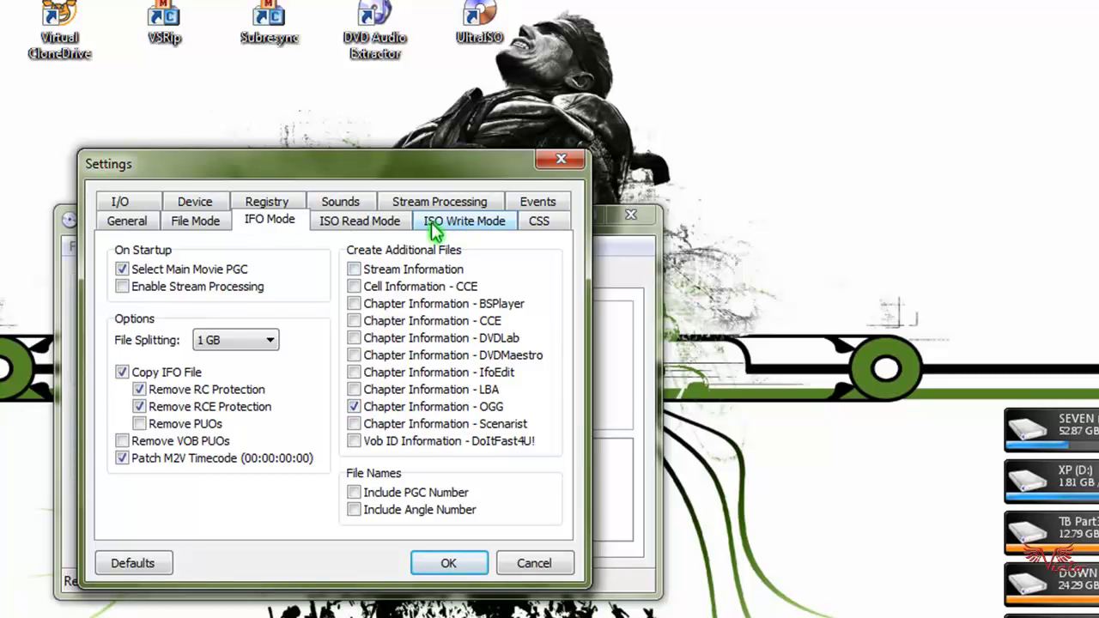
left_click(349, 201)
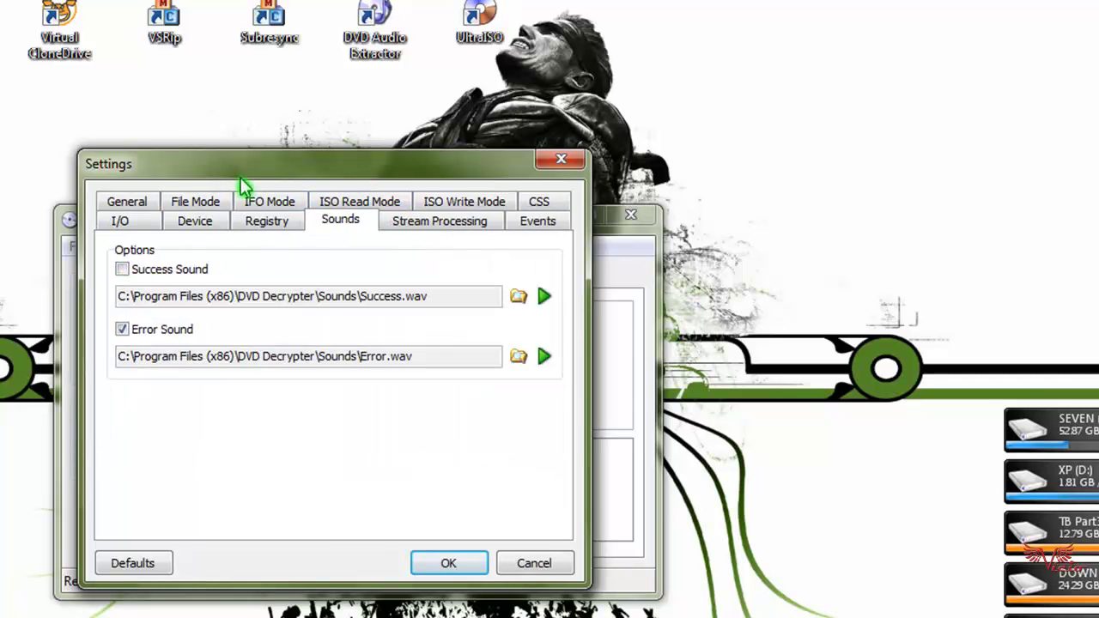
mouse_move(252, 178)
left_mouse_down()
mouse_move(281, 181)
mouse_move(251, 174)
left_mouse_up()
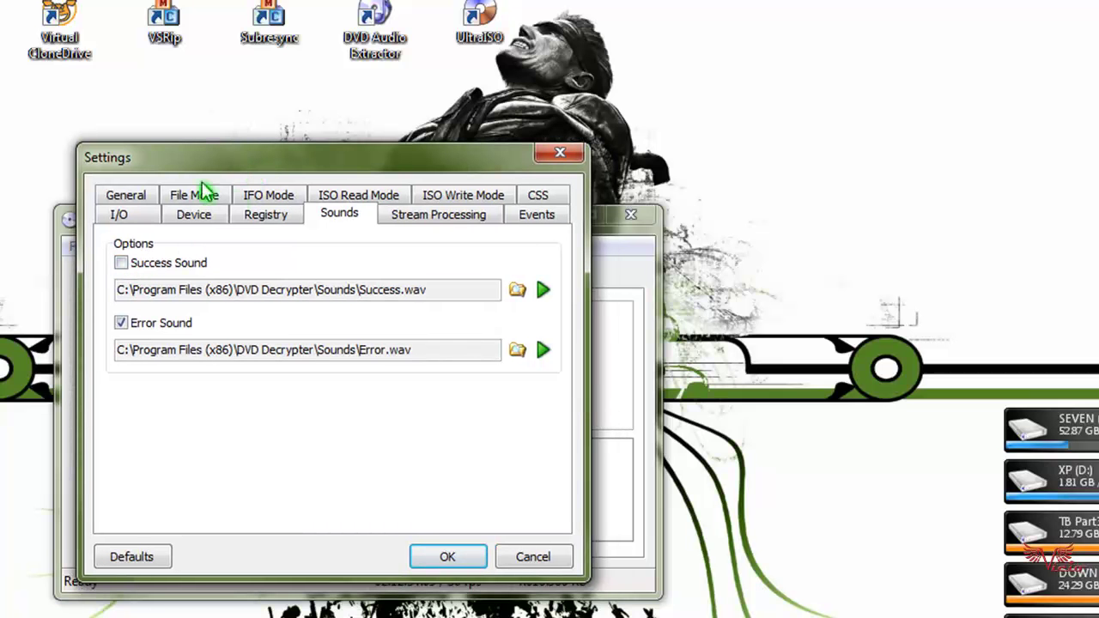
left_click(447, 557)
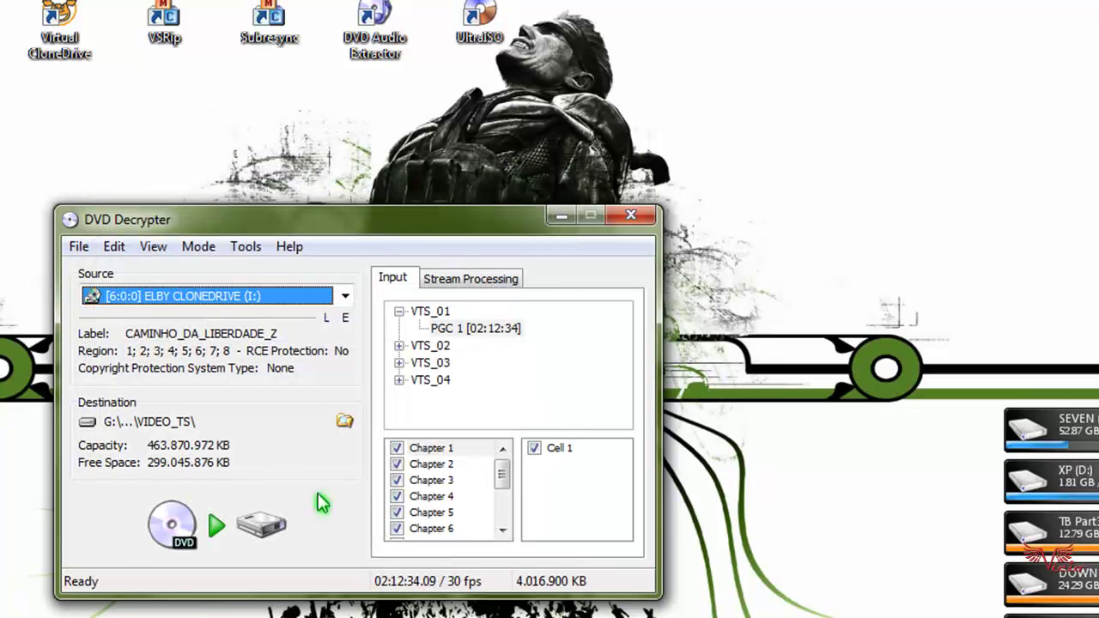
Create a desktop folder named "Caminho da Liberdade" for the ripped files and refresh the desktop.
left_click(344, 424)
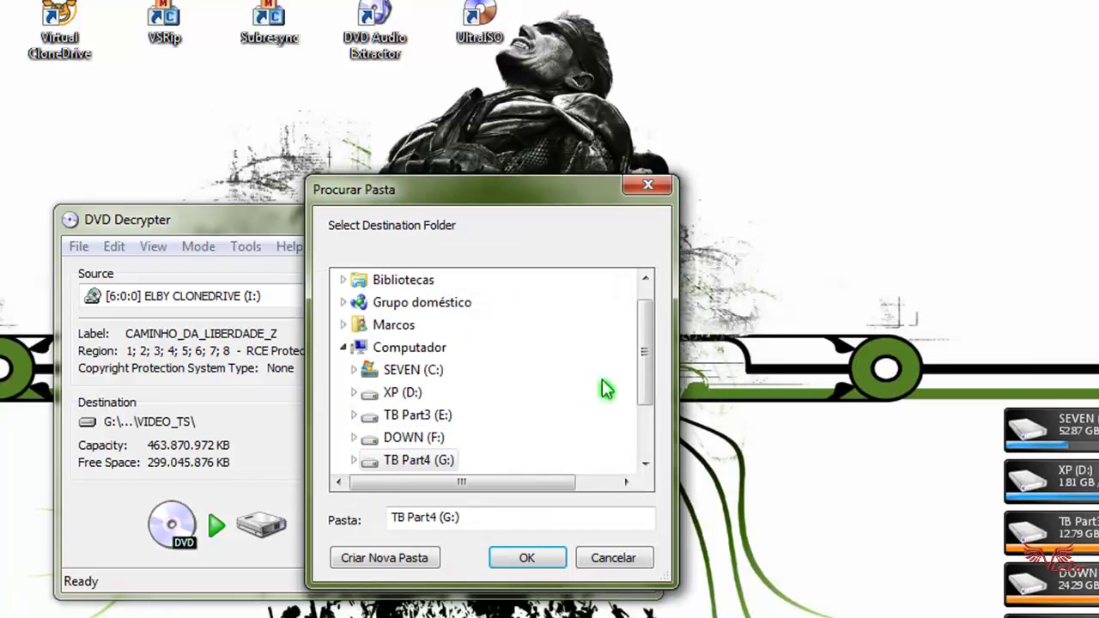
left_click(616, 560)
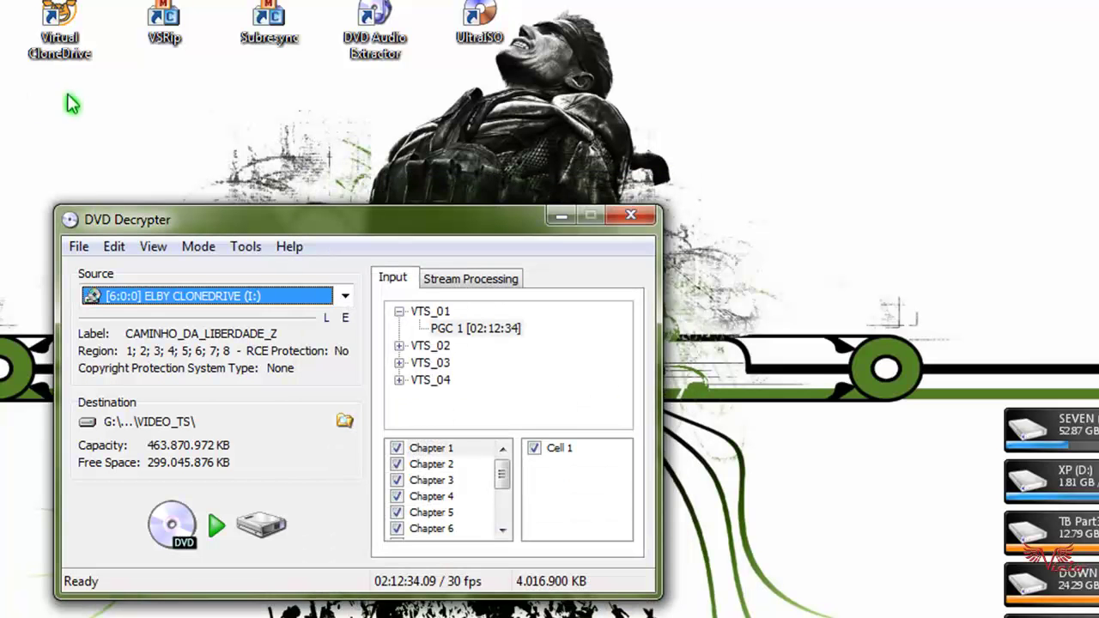
right_click(91, 108)
mouse_move(182, 326)
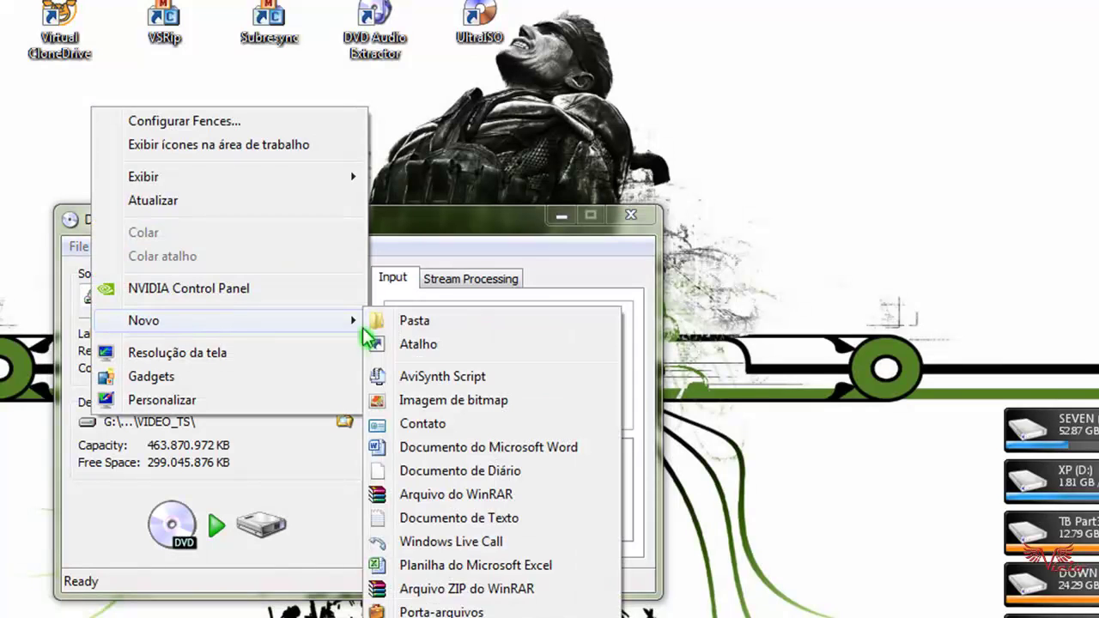
left_click(391, 320)
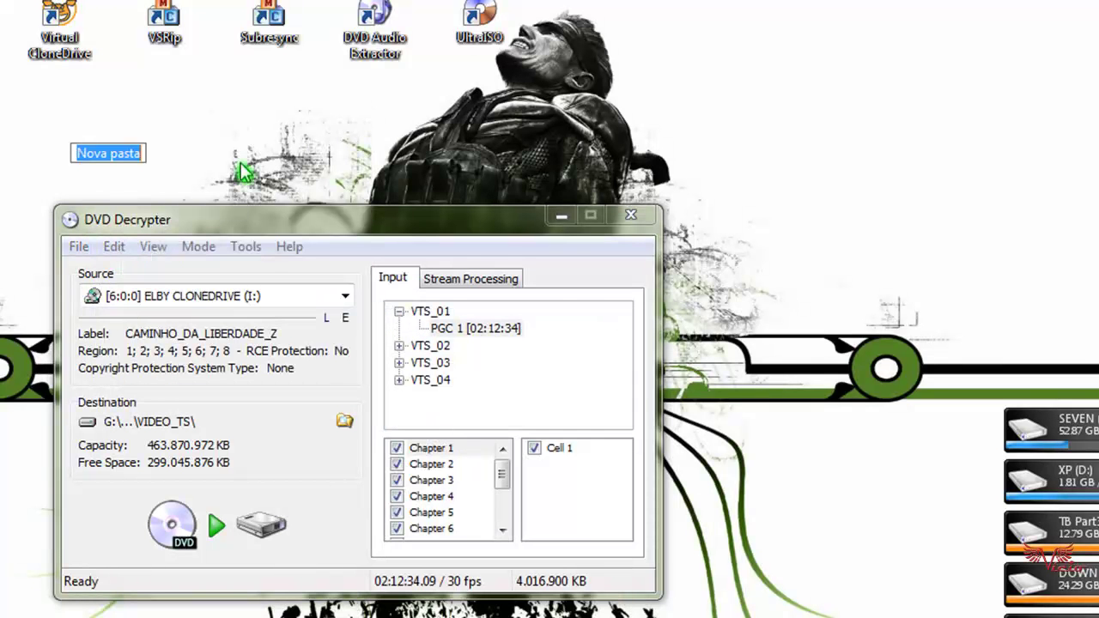
type("Caminho ")
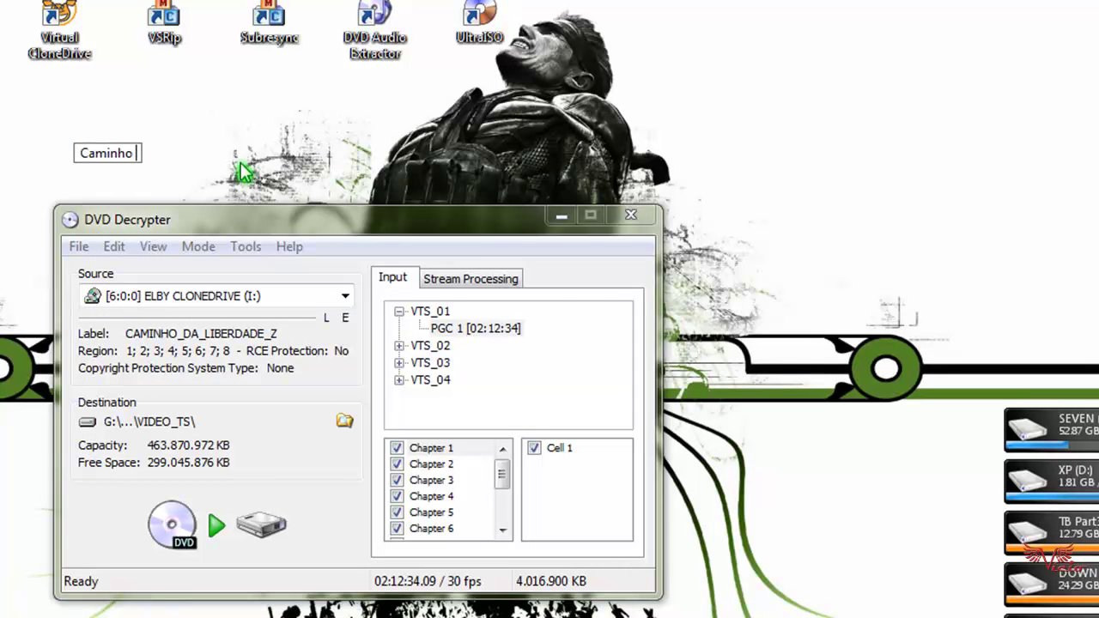
type("da Liberdade")
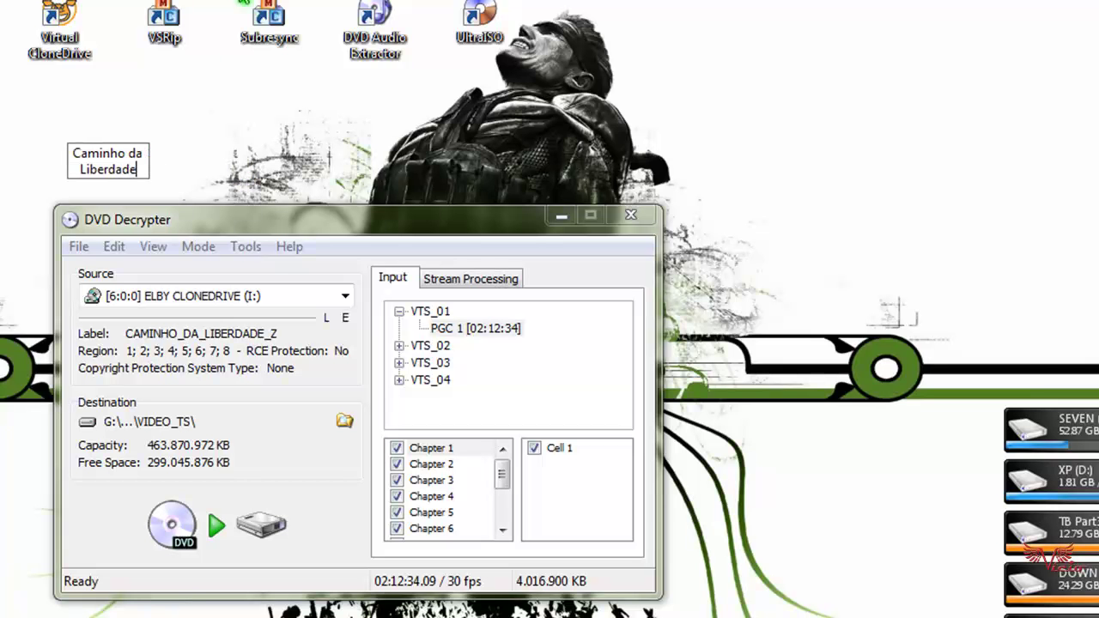
left_click(228, 156)
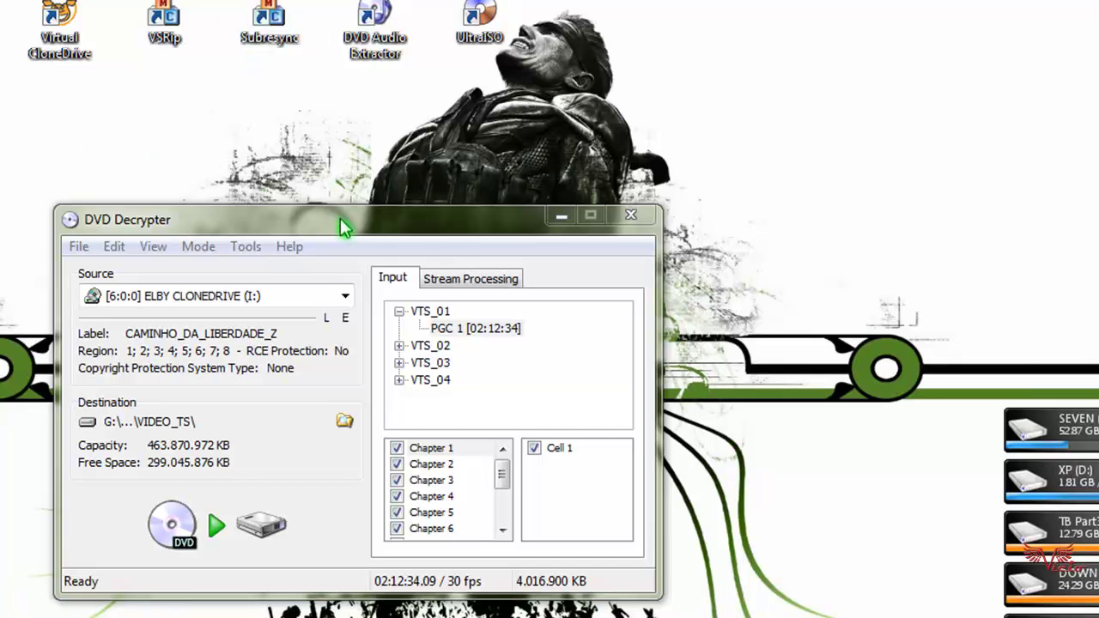
right_click(265, 137)
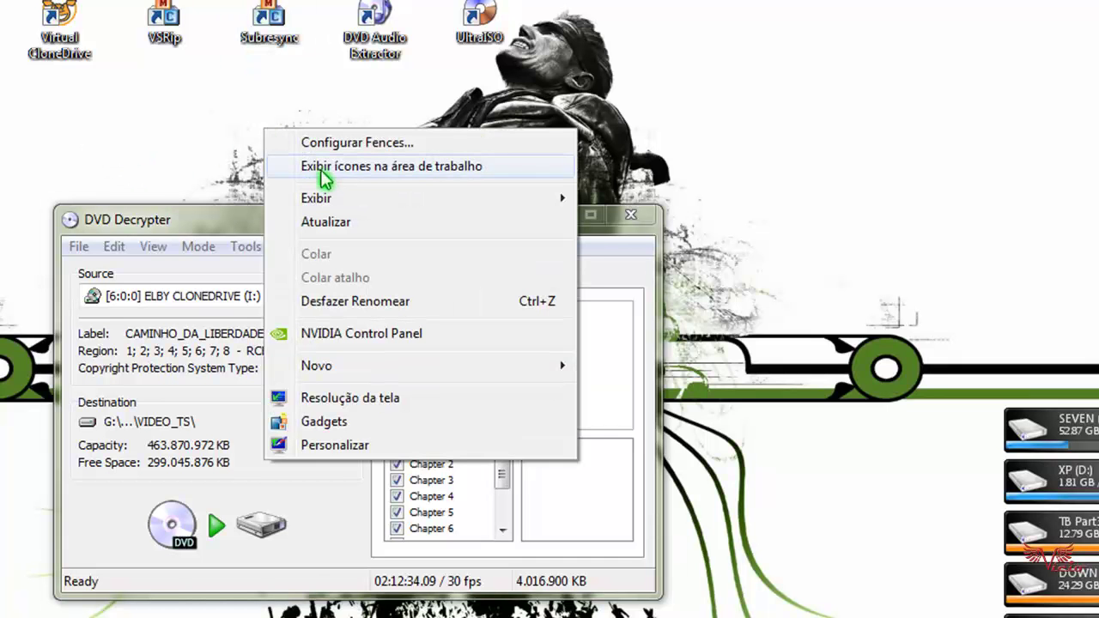
left_click(342, 222)
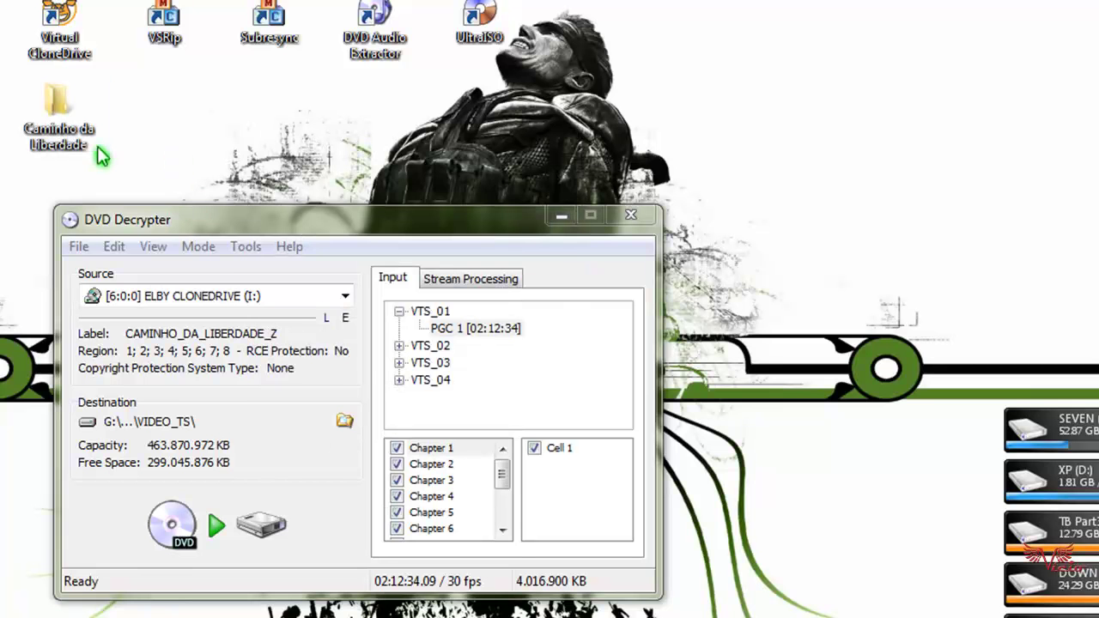
right_click(74, 137)
left_click(110, 182)
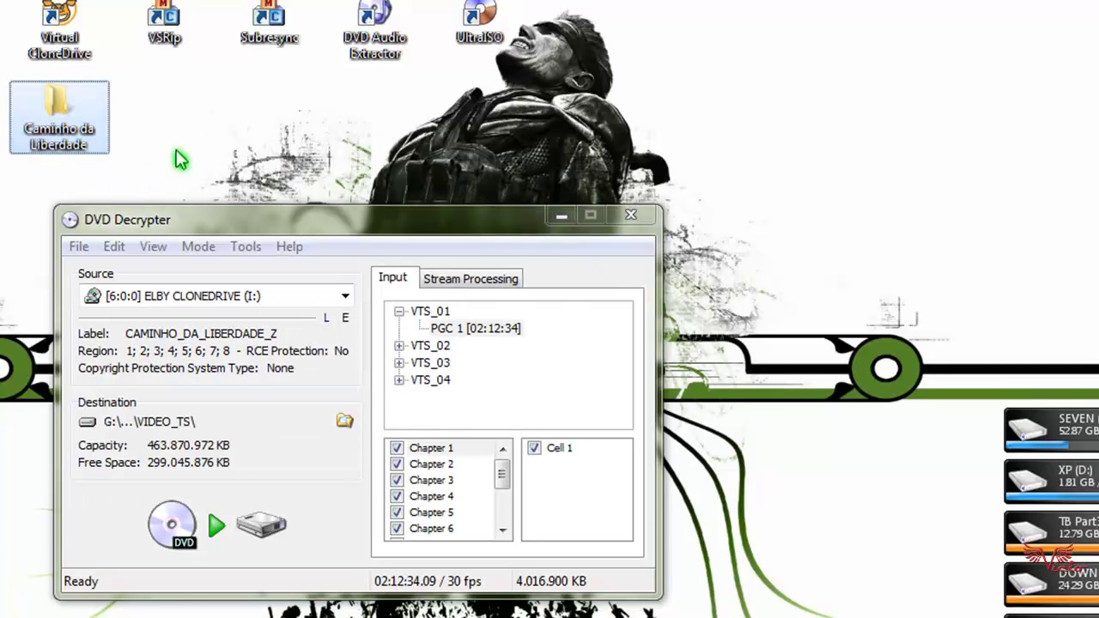
left_click(196, 139)
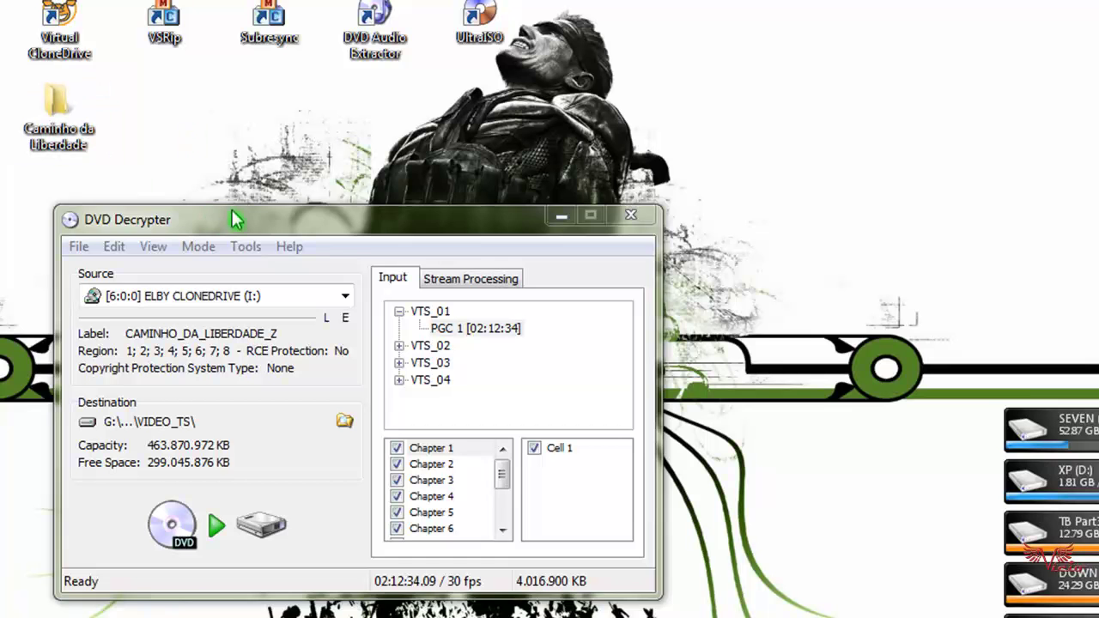
Set the destination to the desktop folder "Caminho da Liberdade".
left_click_drag(236, 219, 230, 221)
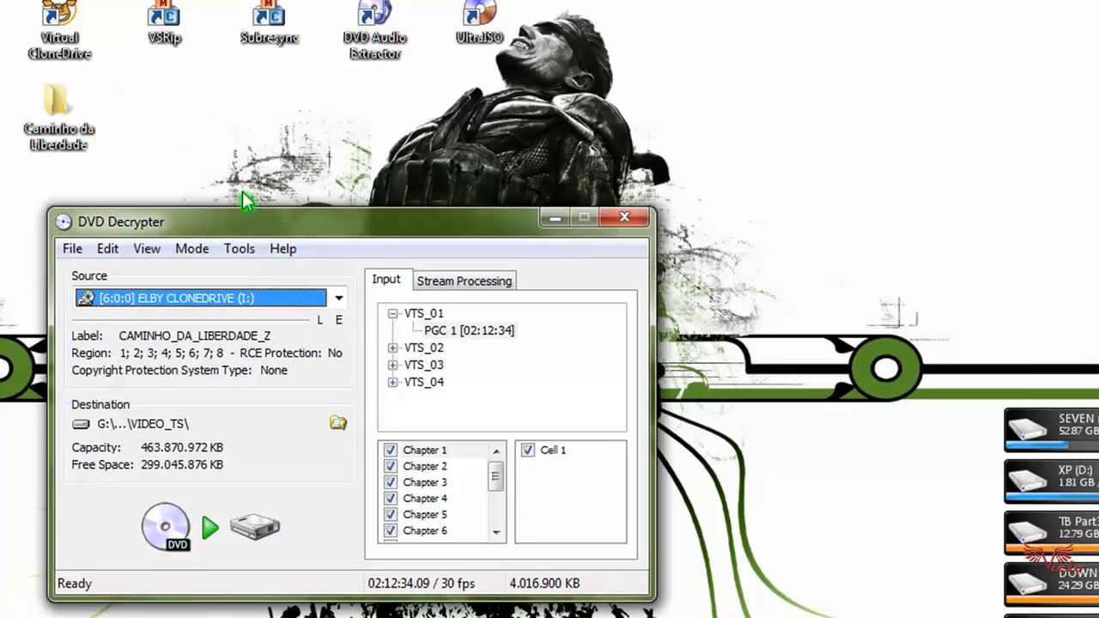
left_click_drag(298, 225, 271, 225)
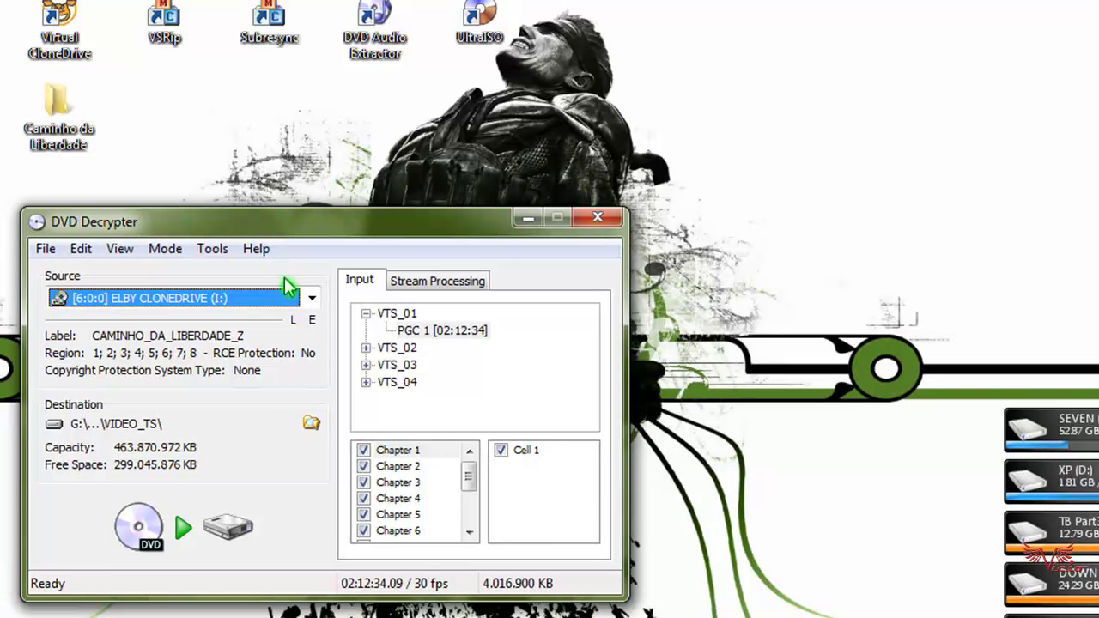
left_click(312, 428)
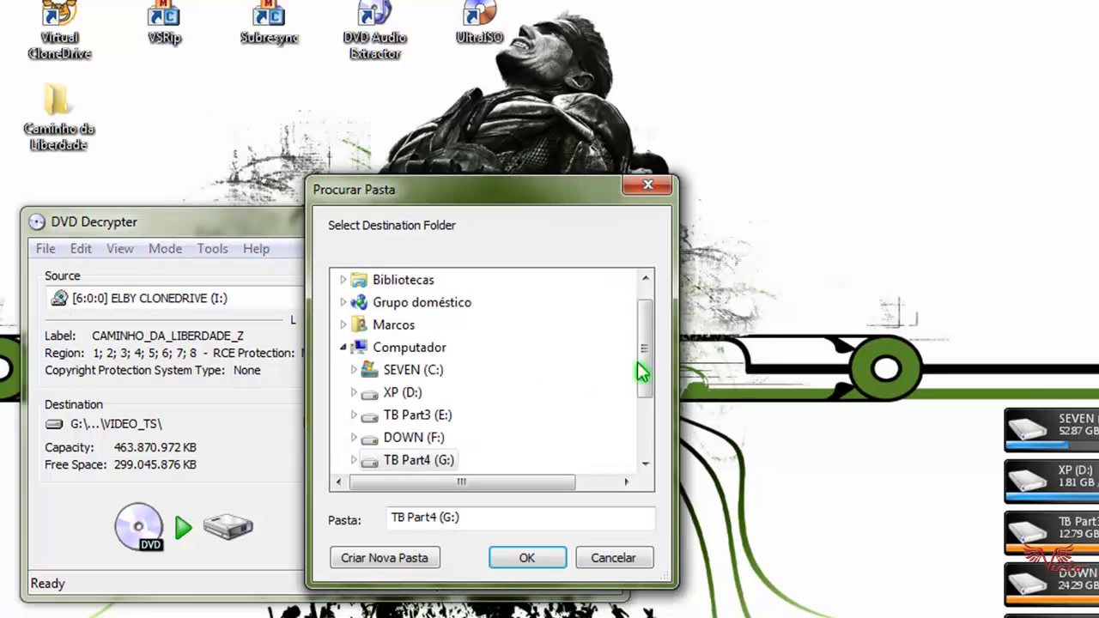
left_click_drag(643, 369, 633, 461)
left_click(430, 461)
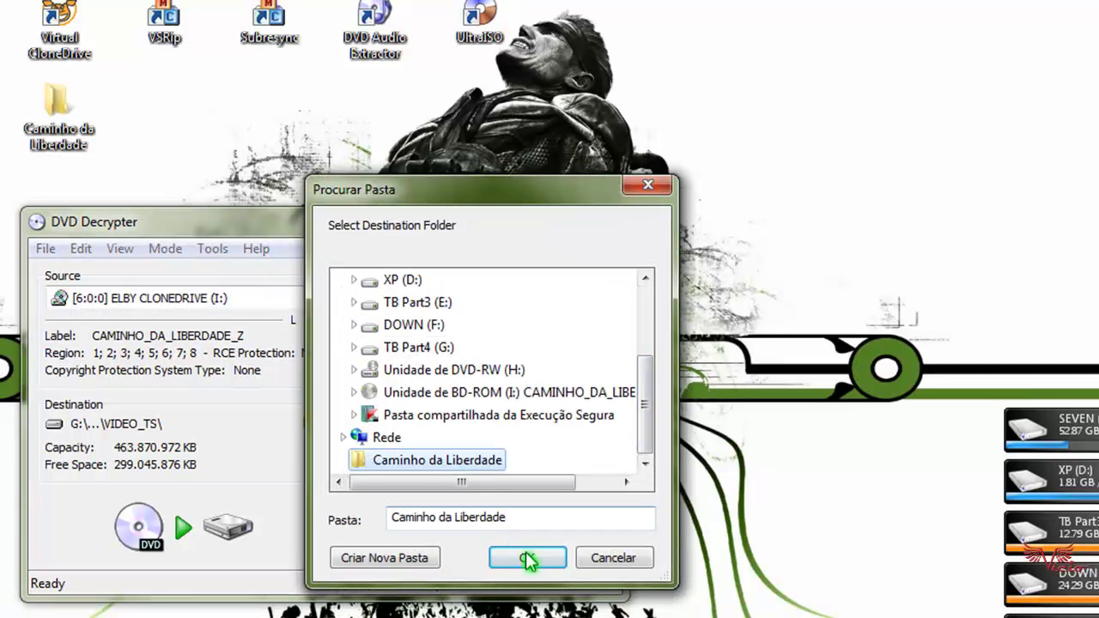
left_click(527, 557)
left_click_drag(315, 223, 294, 224)
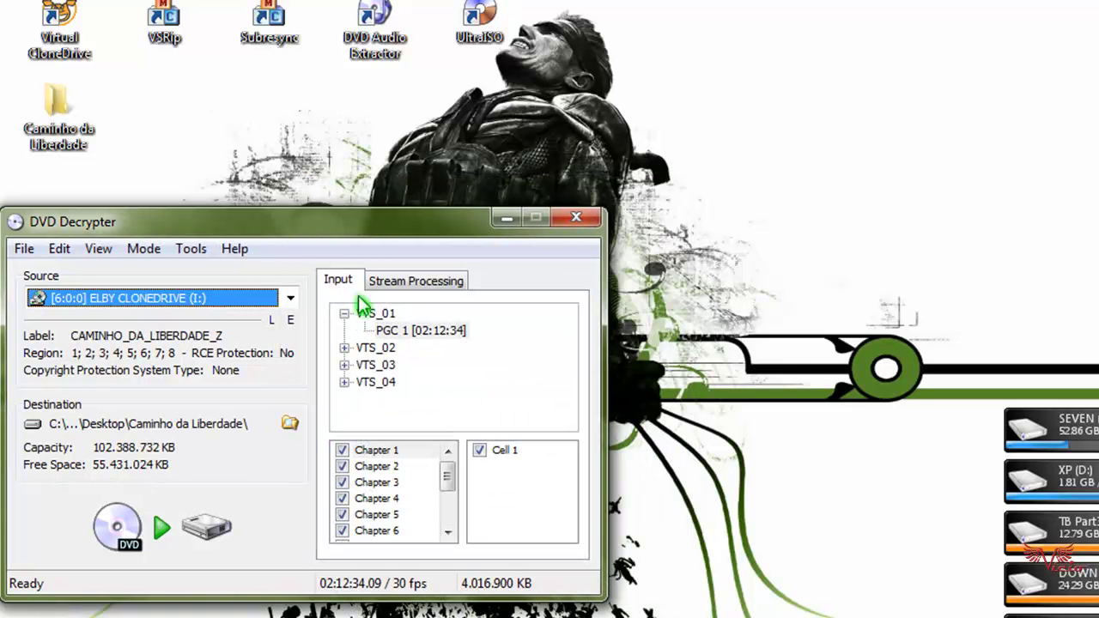
Choose PGC 1 under VTS_01 as the input and enable stream processing.
left_click(387, 335)
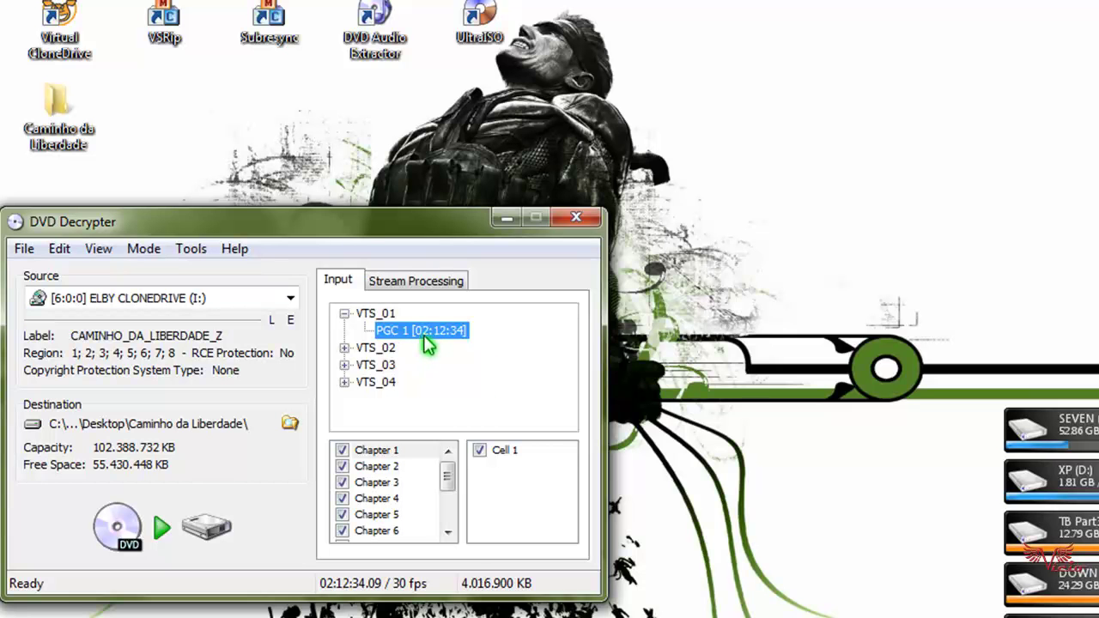
left_click(421, 286)
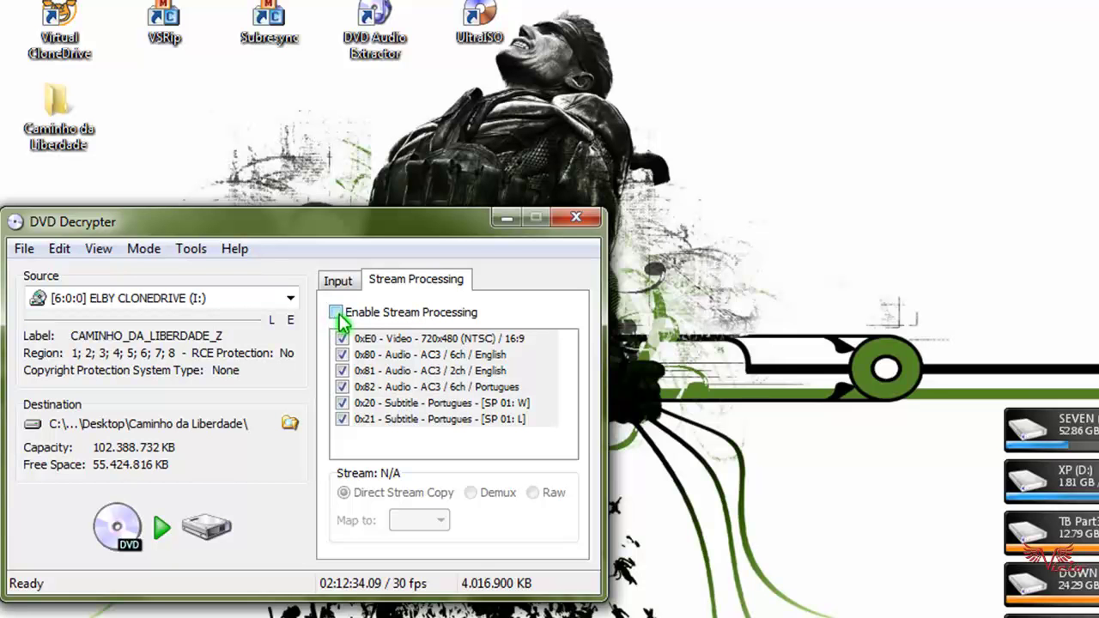
left_click(336, 312)
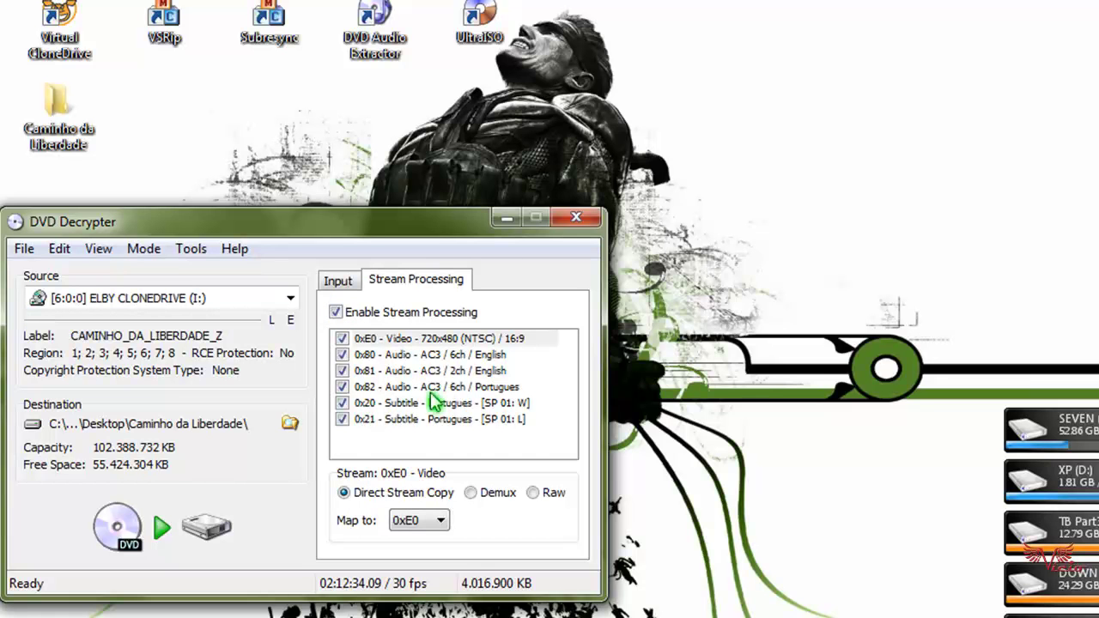
Deselect all streams, include only 0x82 - Audio - AC3 / 6ch / Portugues, and set it to Demux.
left_click(388, 389)
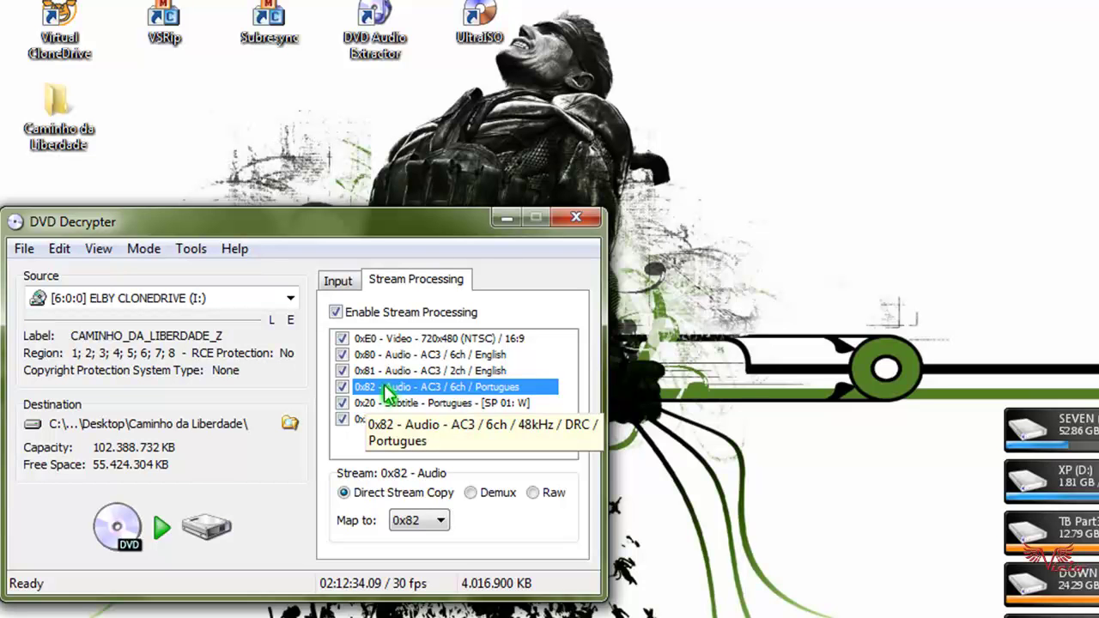
right_click(388, 393)
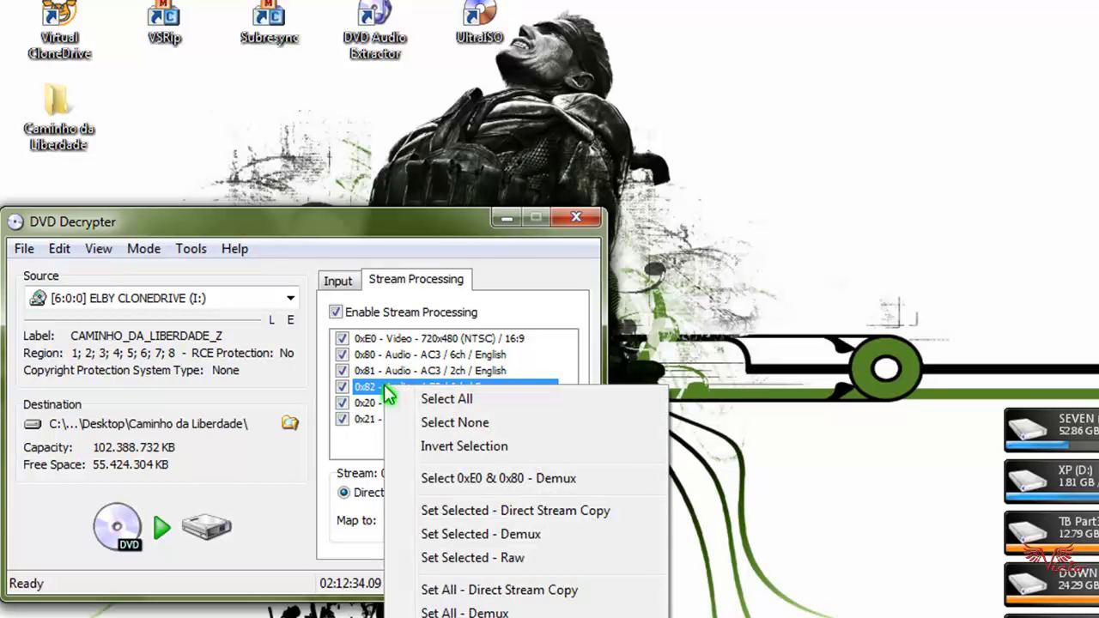
left_click(440, 448)
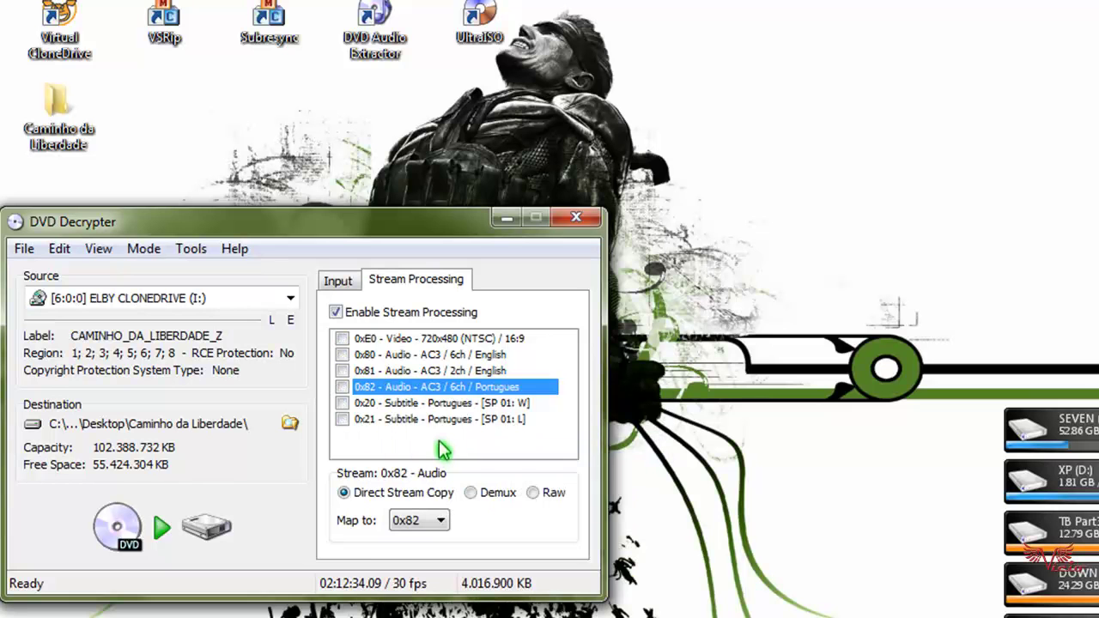
left_click(343, 388)
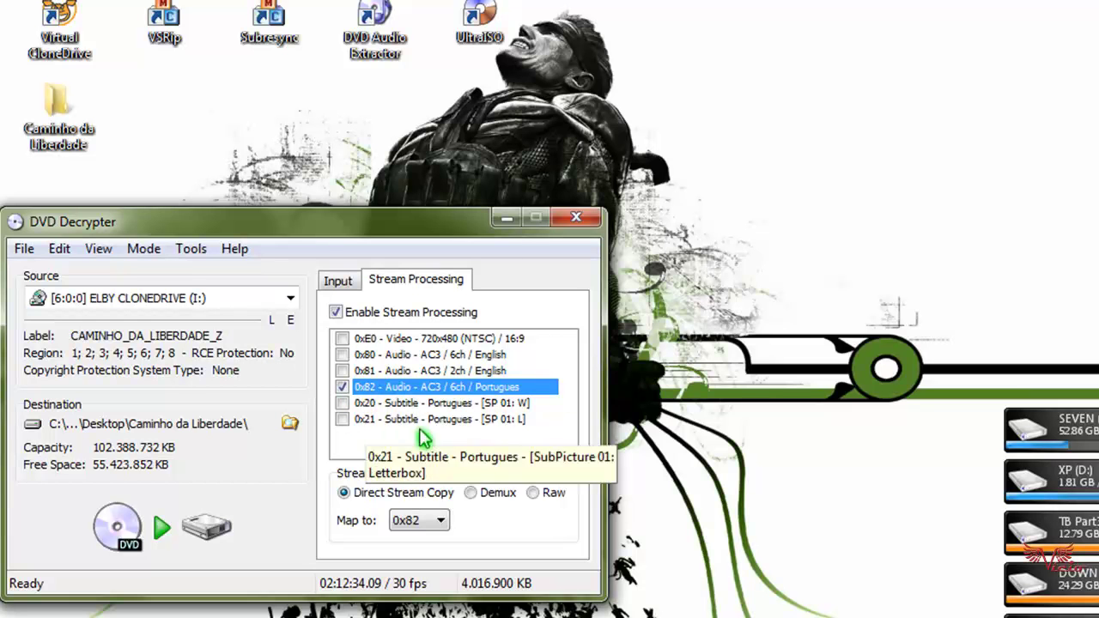
left_click(472, 494)
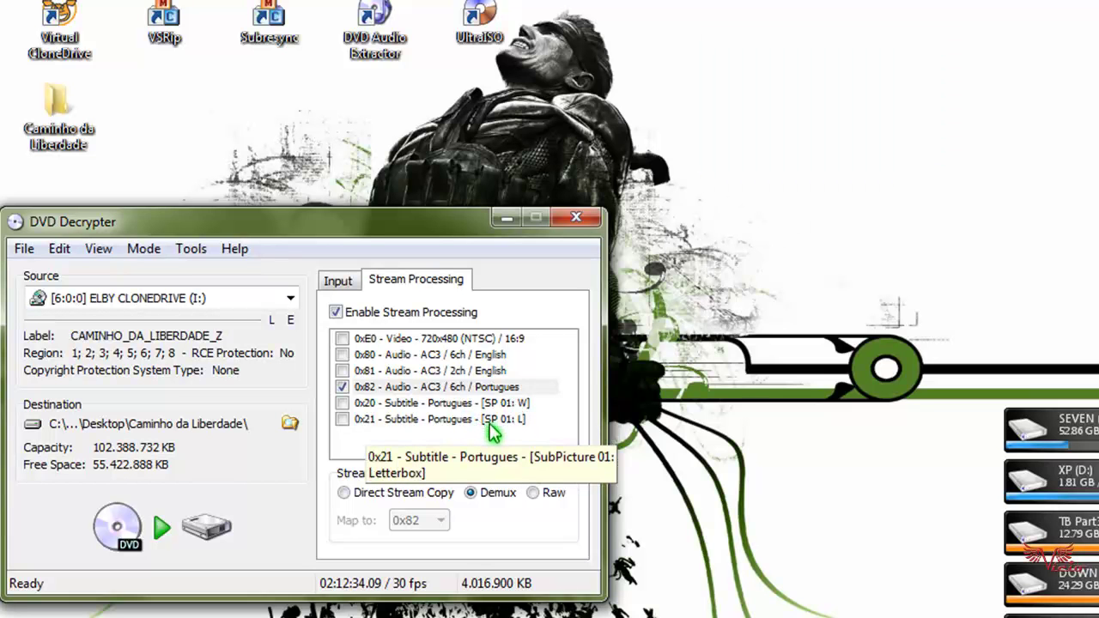
Include the Portuguese subtitle streams 0x20 and 0x21, leaving them on Direct Stream Copy.
left_click(489, 421)
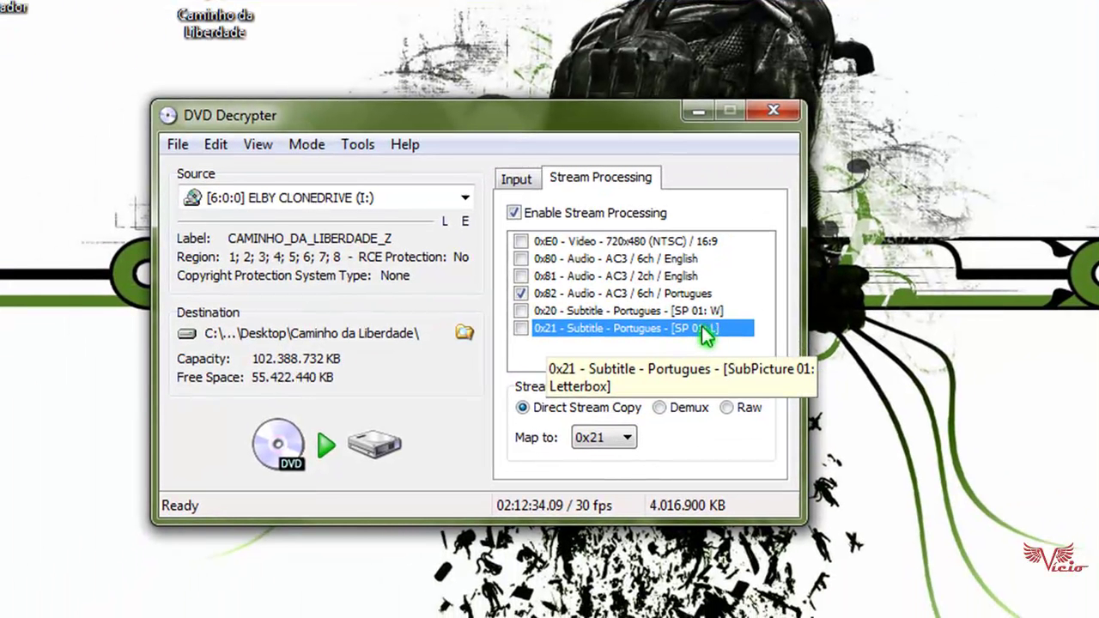
left_click(717, 313)
left_click(709, 332)
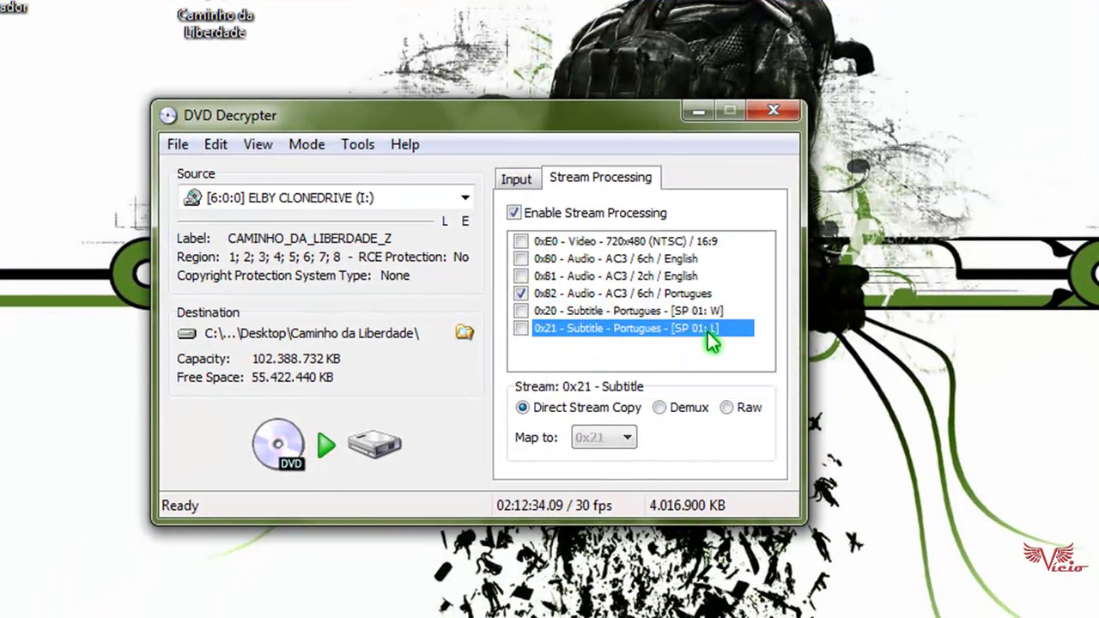
left_click(613, 310)
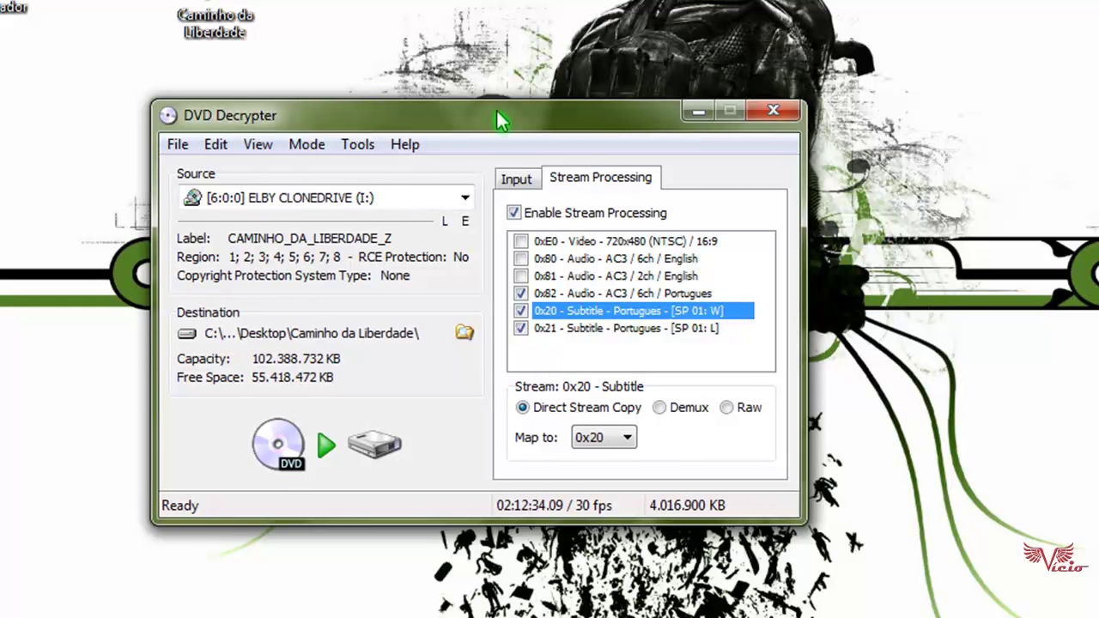
Rip the selected streams to the destination folder, acknowledge the completion message, and close DVD Decrypter.
left_click_drag(501, 117, 468, 75)
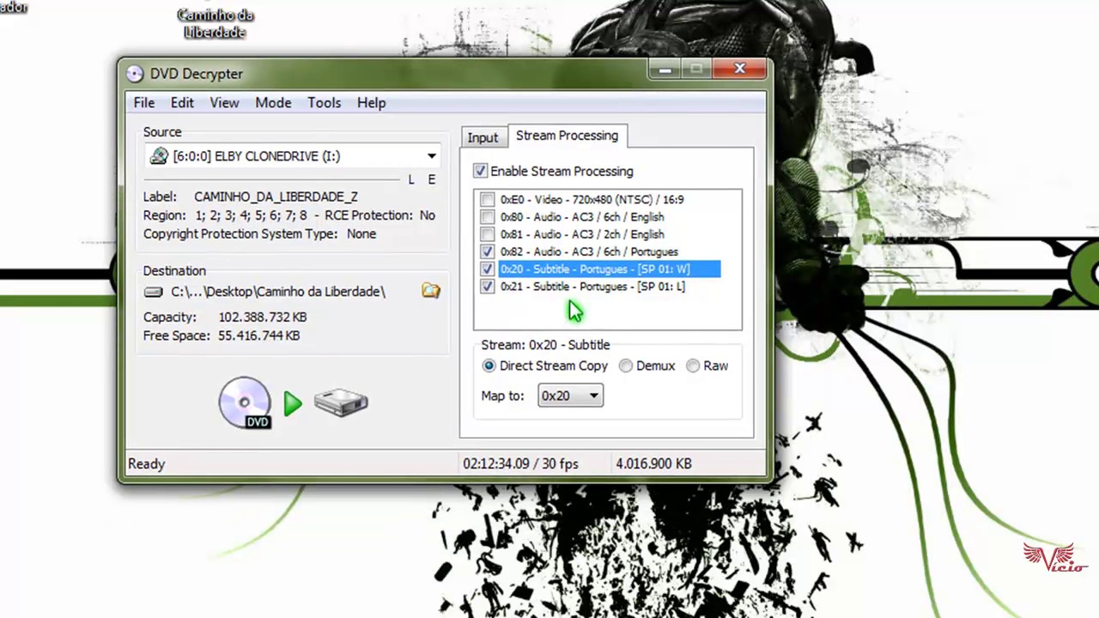
left_click(341, 408)
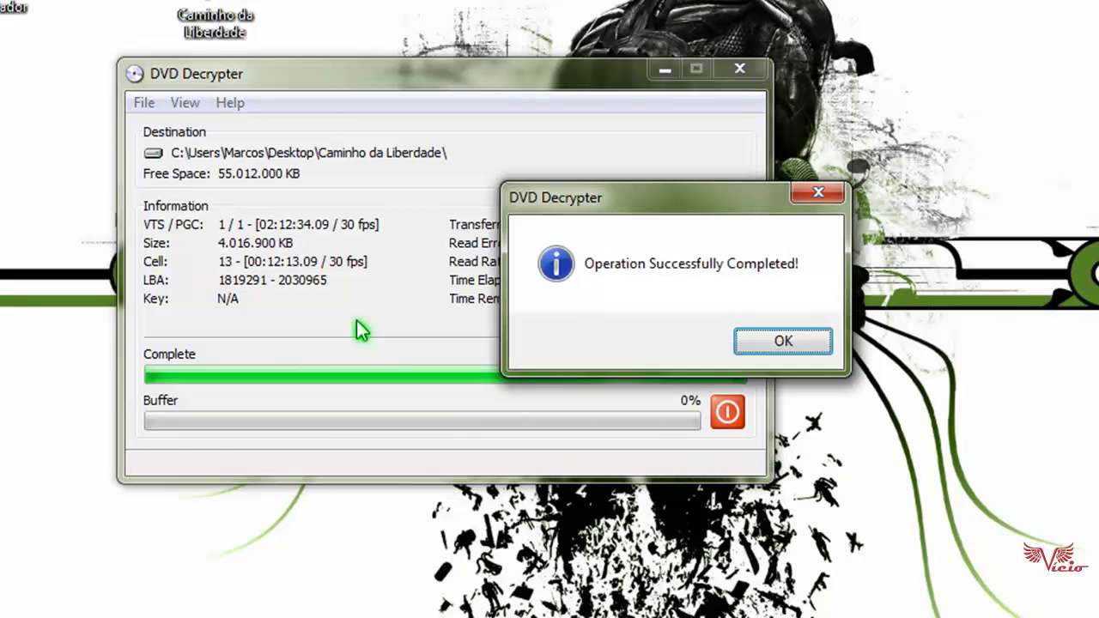
left_click_drag(700, 209, 452, 364)
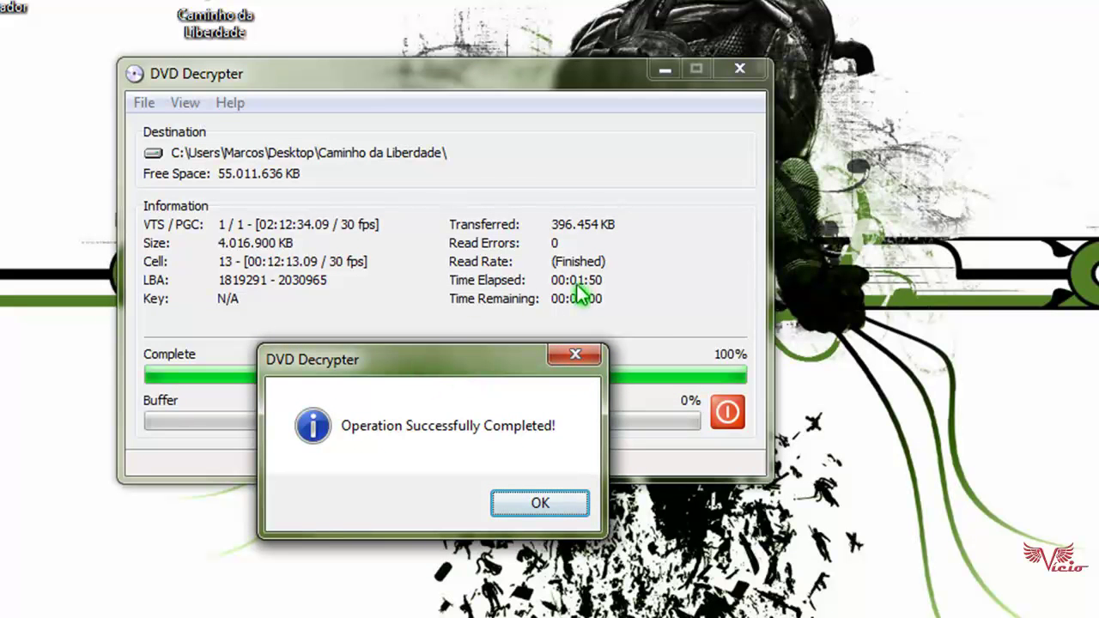
left_click(519, 507)
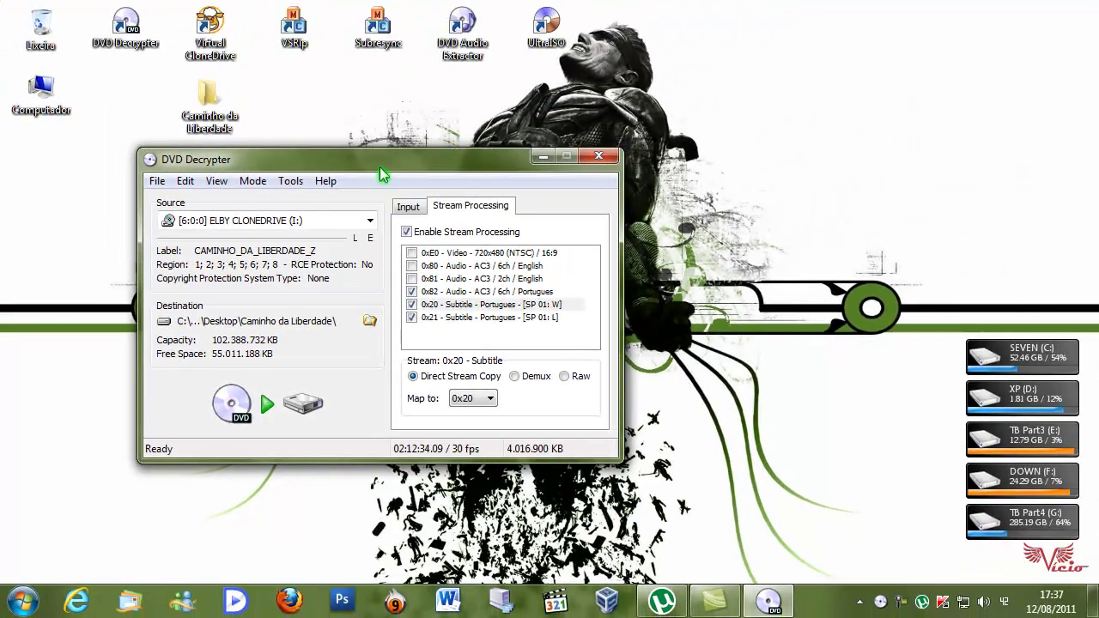
left_click(599, 156)
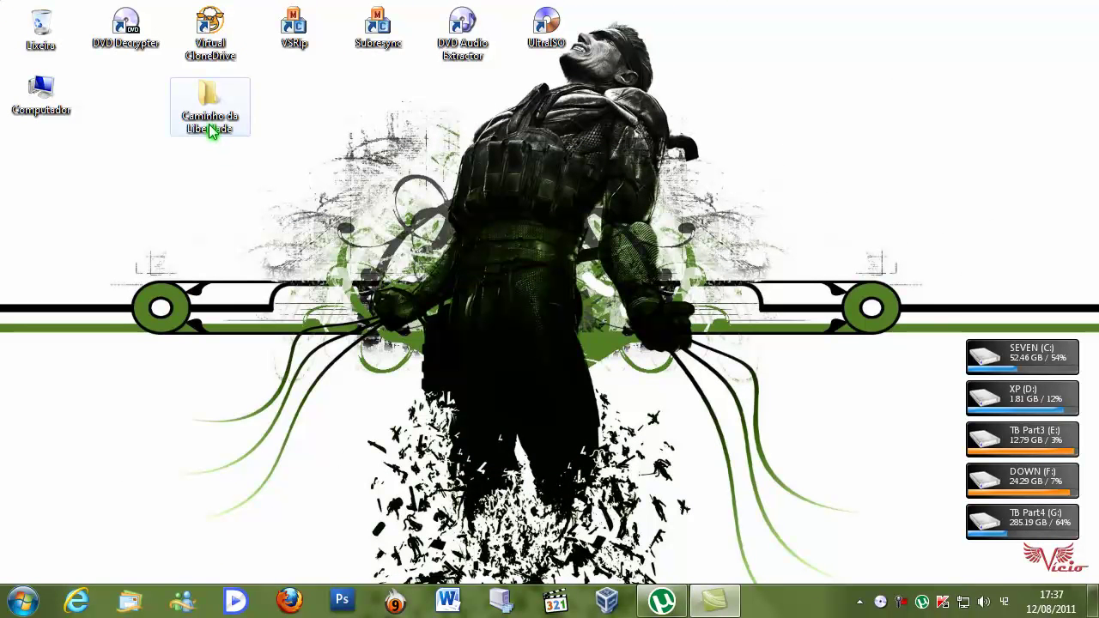
Open the "Caminho da Liberdade" folder, view VTS_01 - Chapter Information - OGG.txt, and close the text file.
double_click(209, 125)
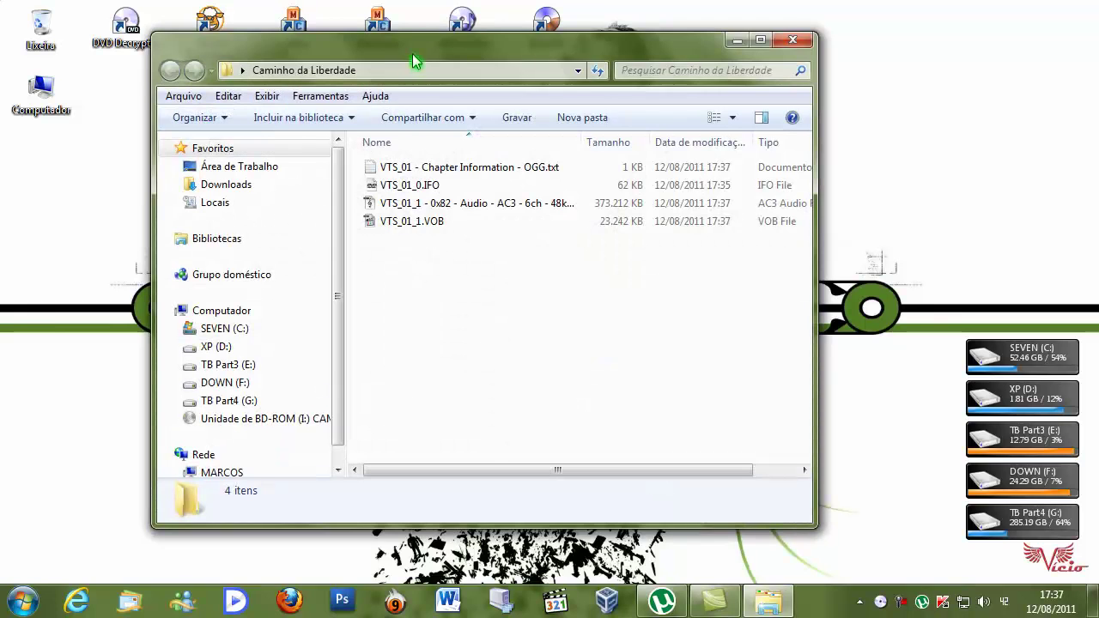
left_click_drag(413, 55, 328, 146)
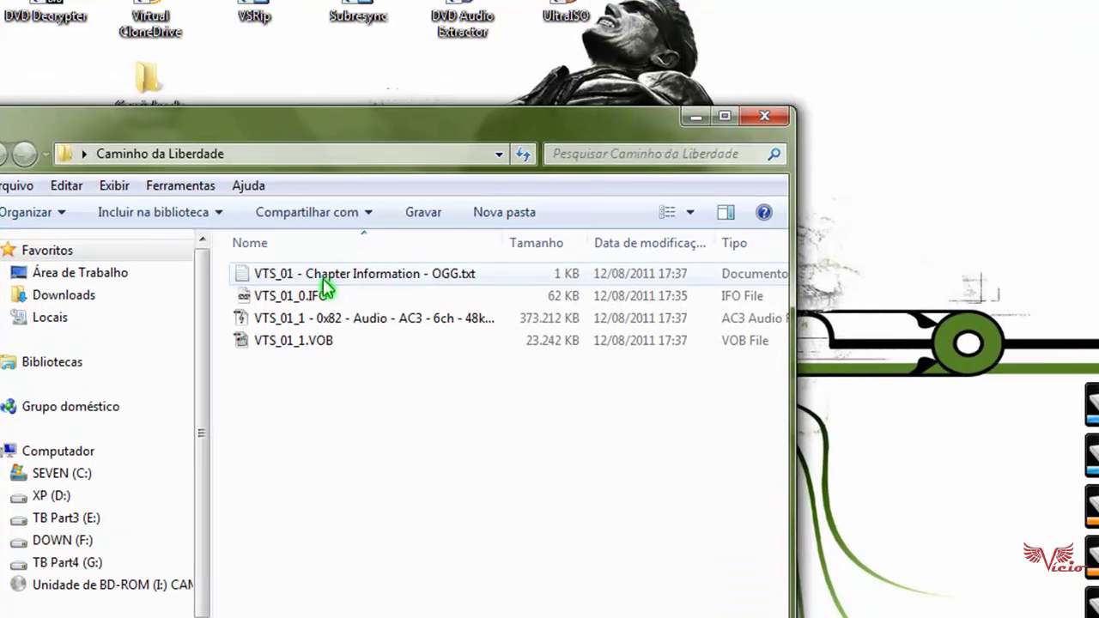
left_click(349, 255)
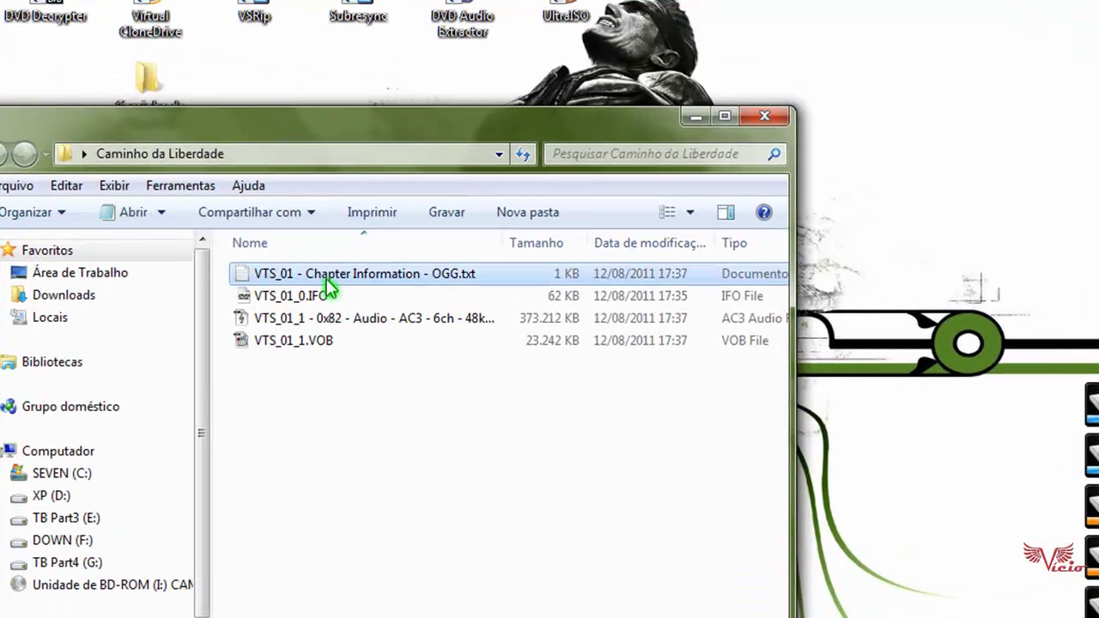
double_click(413, 287)
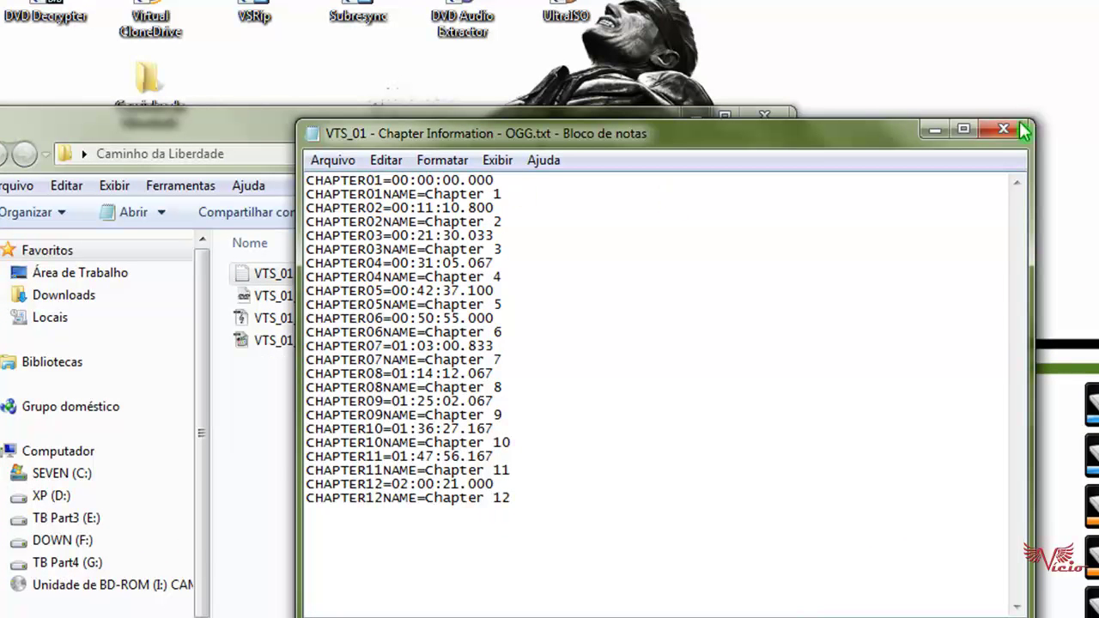
left_click(1003, 129)
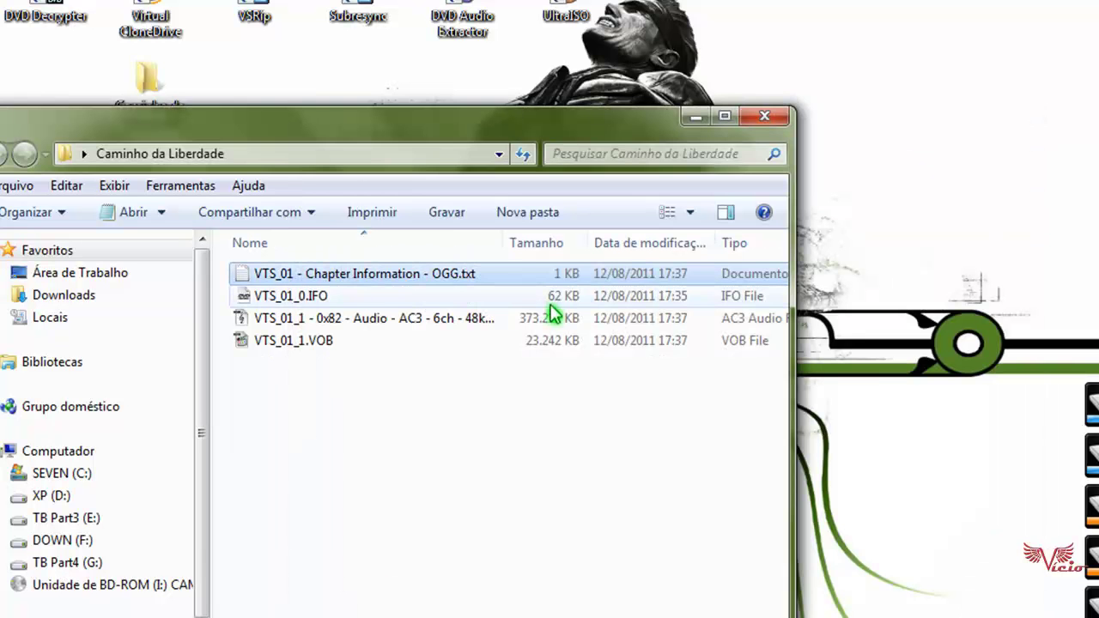
Widen the name column to inspect the ripped AC3 audio, VTS_01_0.IFO and VTS_01_1.VOB files, and close the folder.
left_click_drag(311, 127, 318, 119)
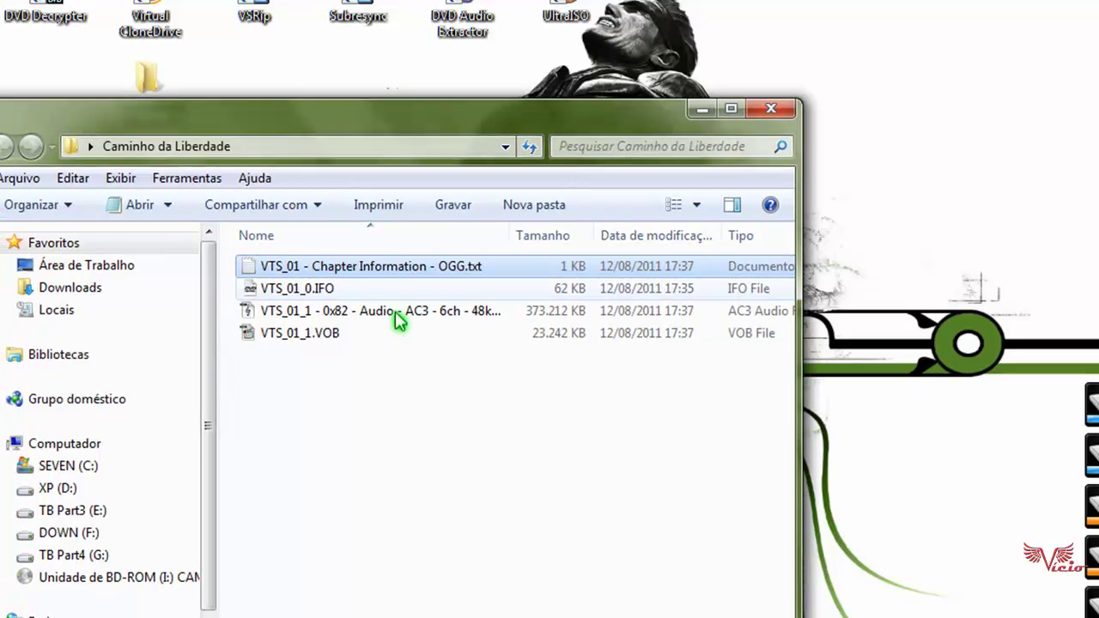
left_click(407, 315)
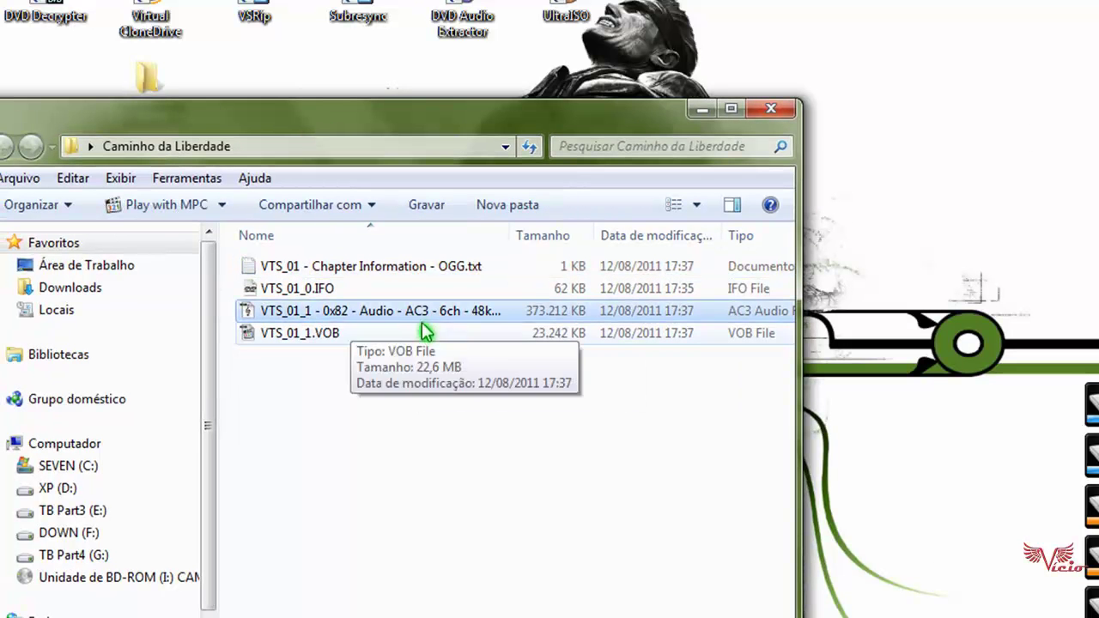
left_click_drag(514, 234, 702, 242)
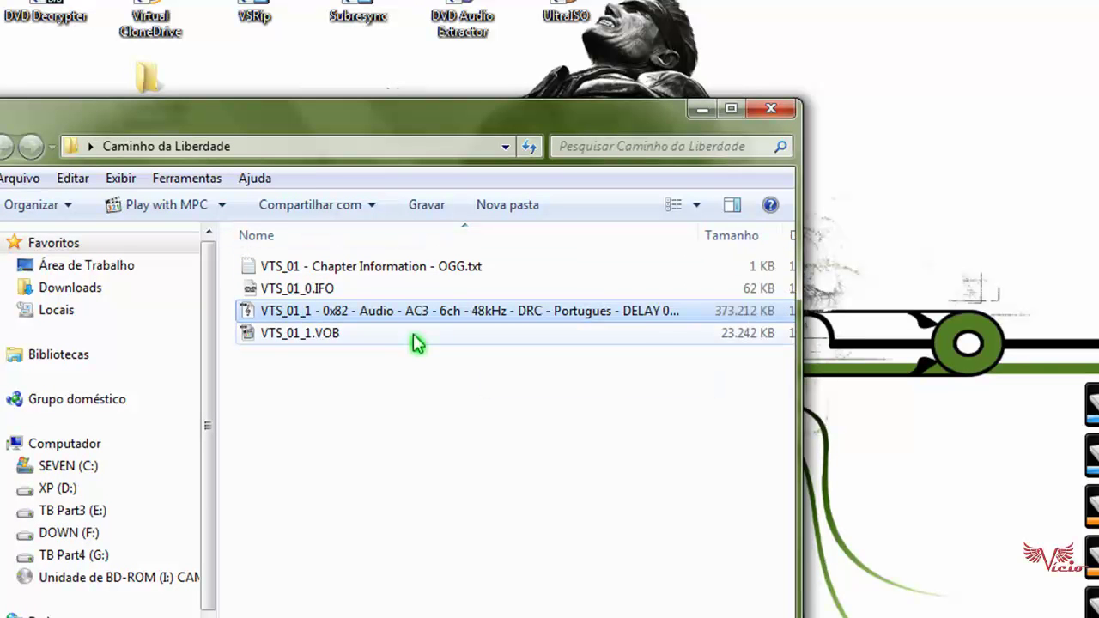
left_click(286, 294)
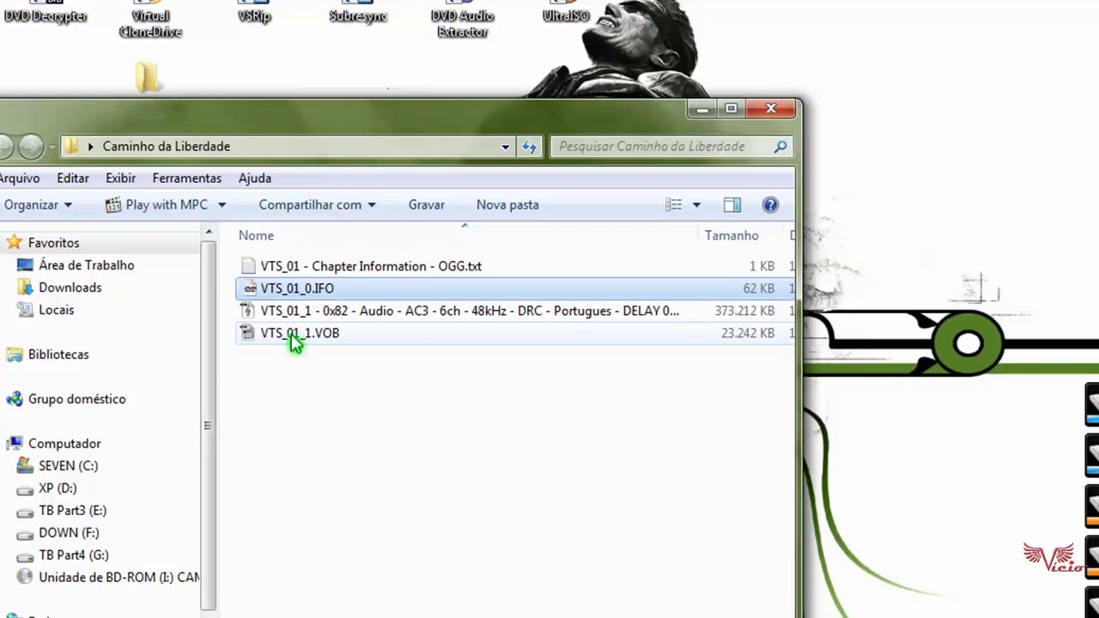
left_click(292, 338)
left_click(301, 292, "ctrl")
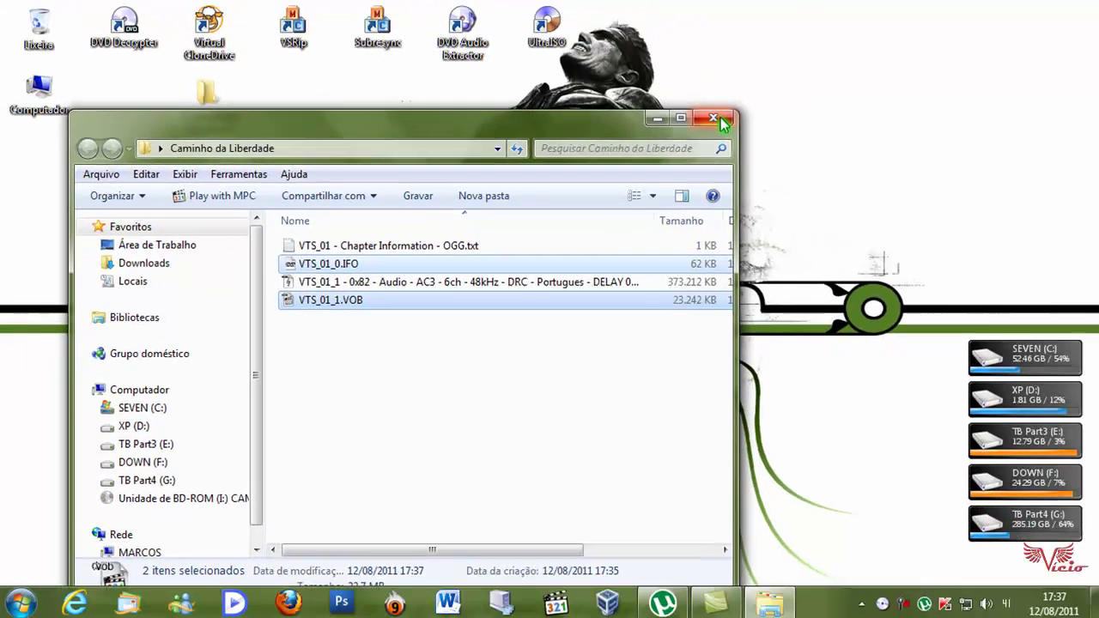
left_click(714, 119)
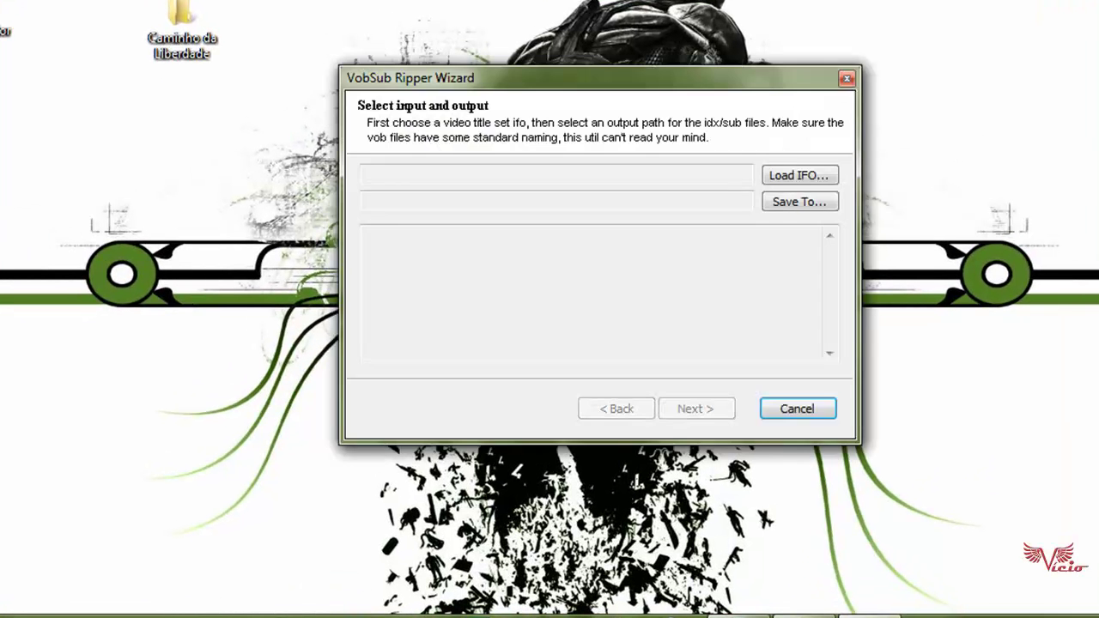
Load VTS_01_0.IFO from the desktop folder "Caminho da Liberdade" as the input of the VobSub Ripper Wizard.
left_click_drag(536, 86, 344, 138)
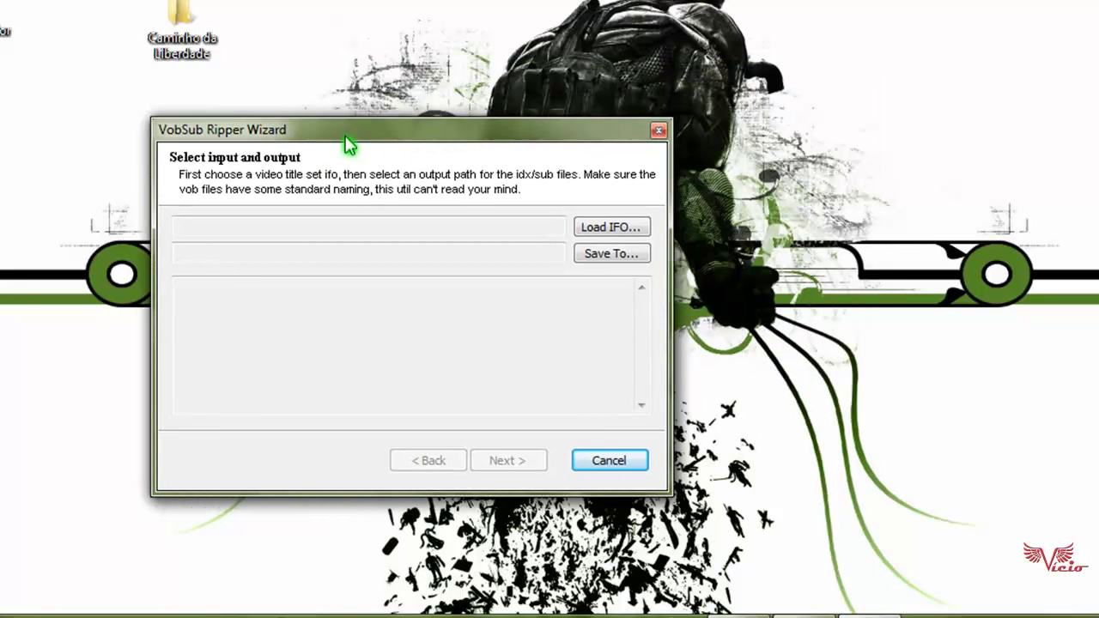
left_click(607, 230)
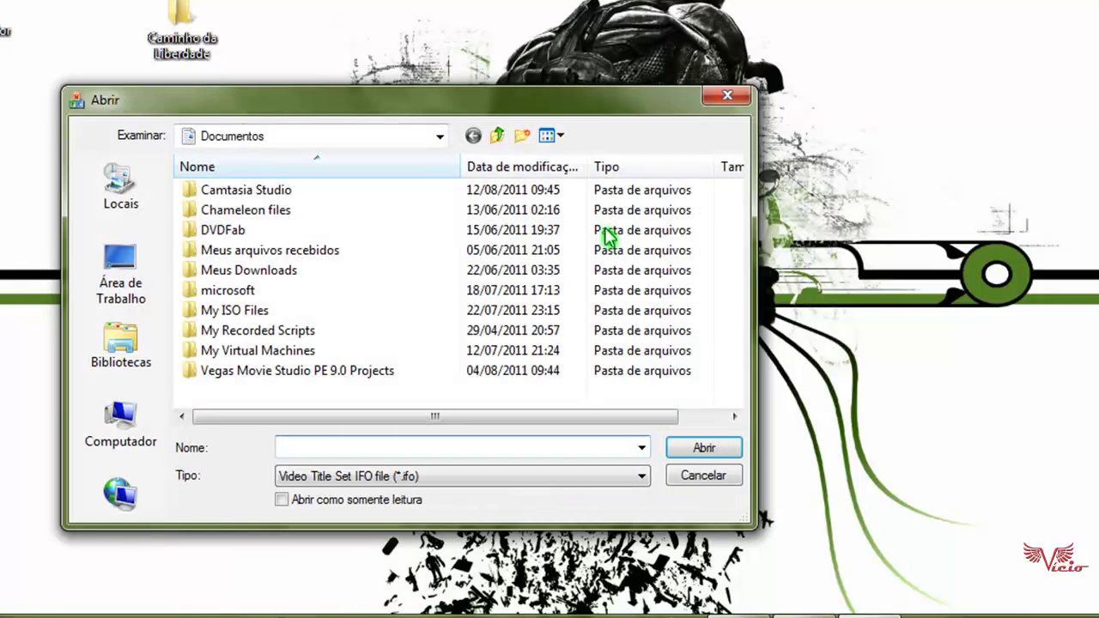
left_click(122, 291)
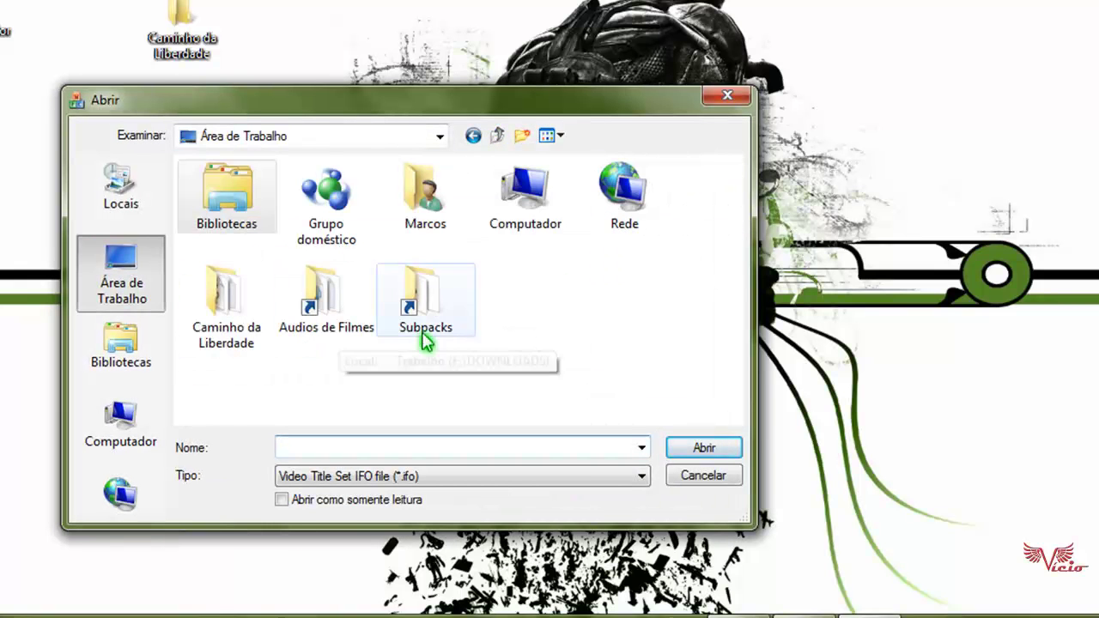
double_click(227, 335)
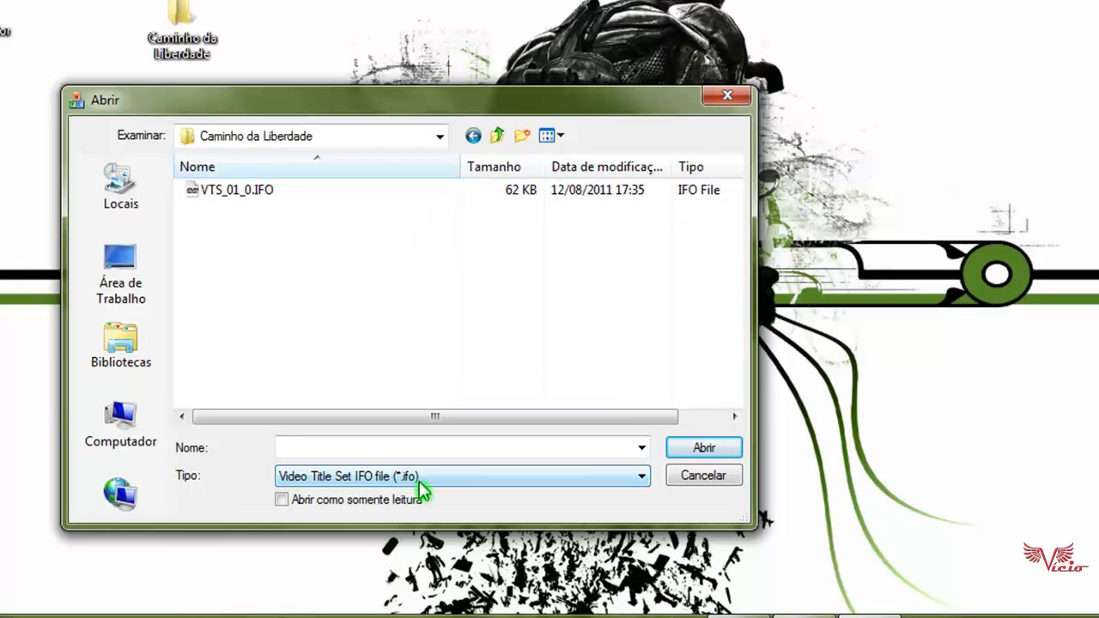
left_click(228, 190)
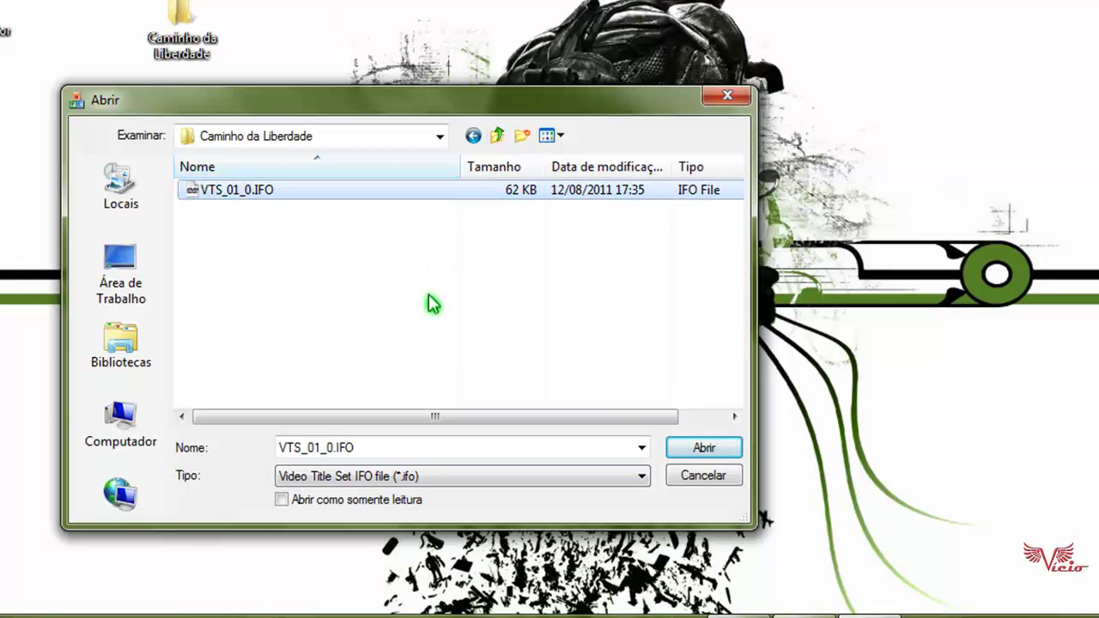
left_click(704, 448)
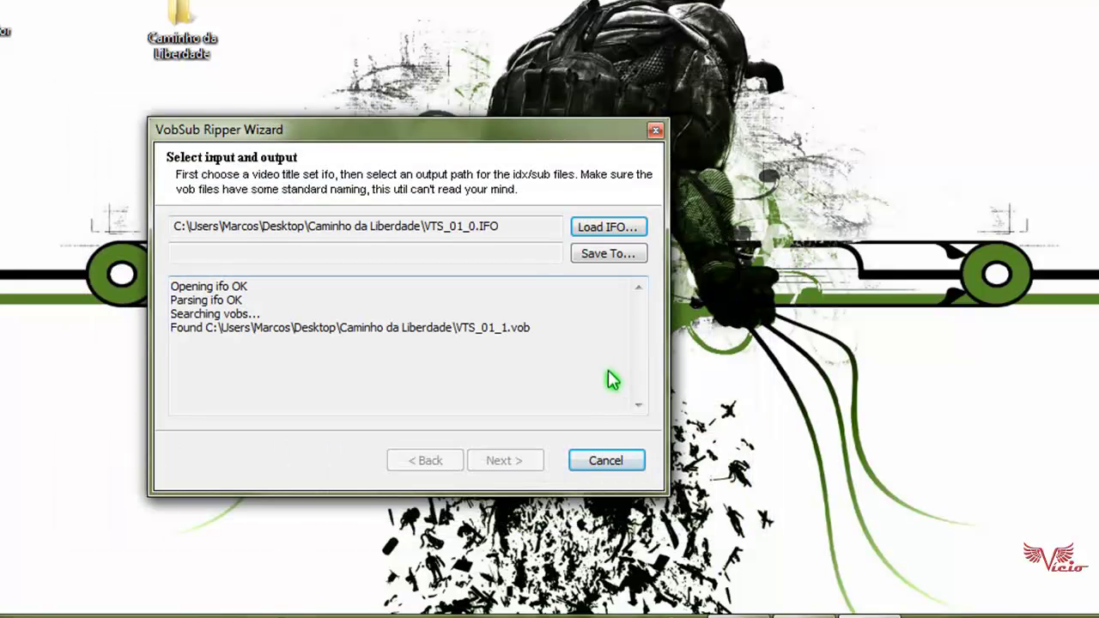
Set the subtitle output to a VobSub index file named "Caminho da Liberdade" in the same folder and continue to the extraction settings.
left_click(605, 256)
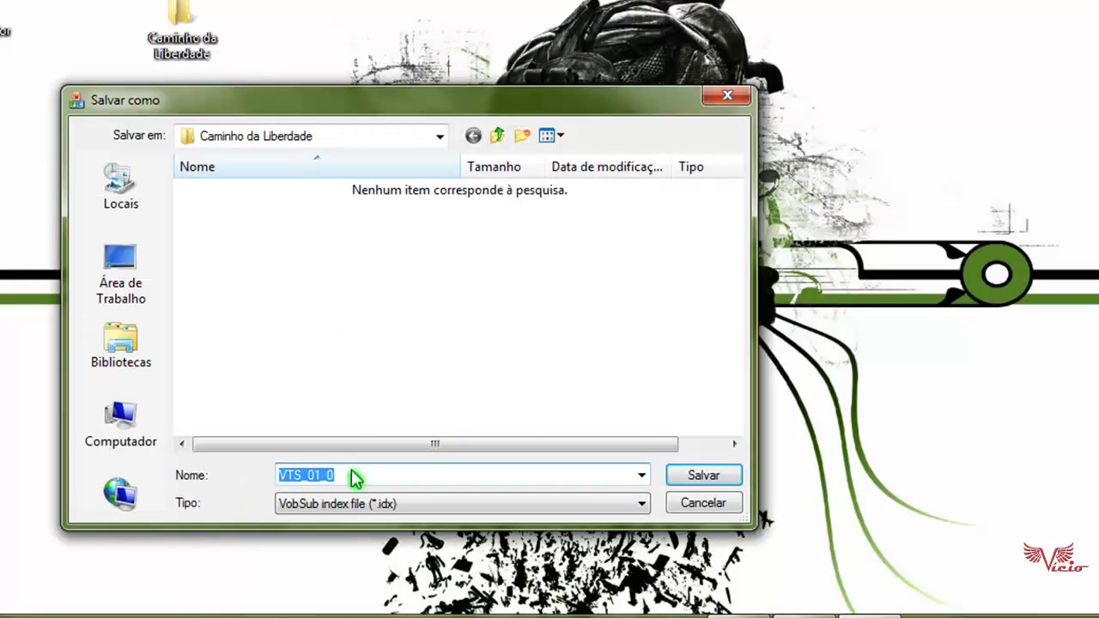
type("Caminho da Liberdade")
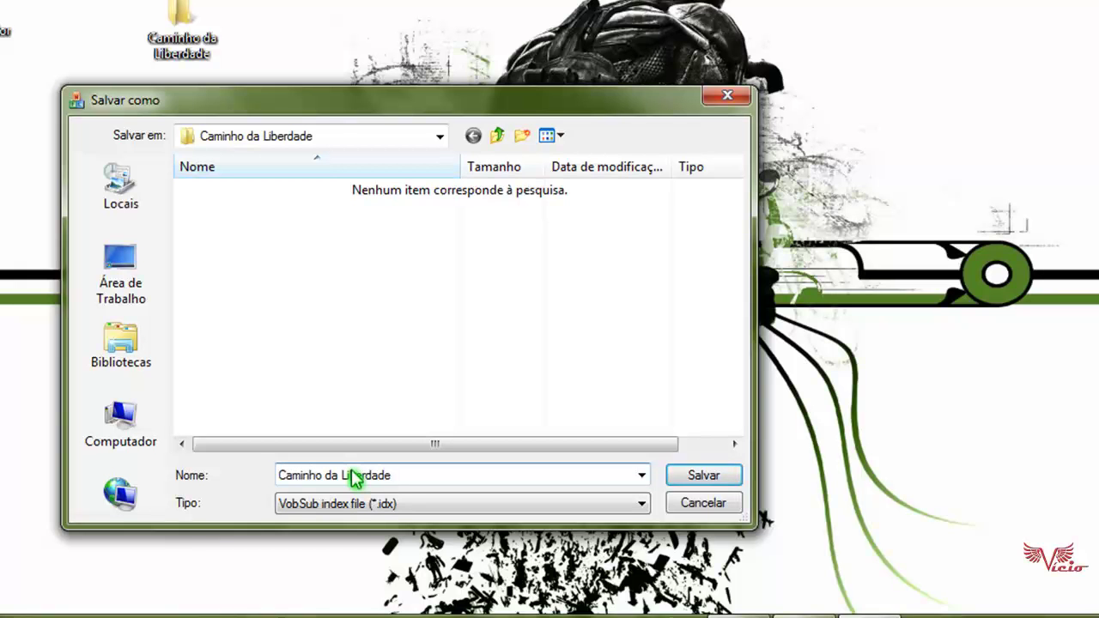
left_click(702, 475)
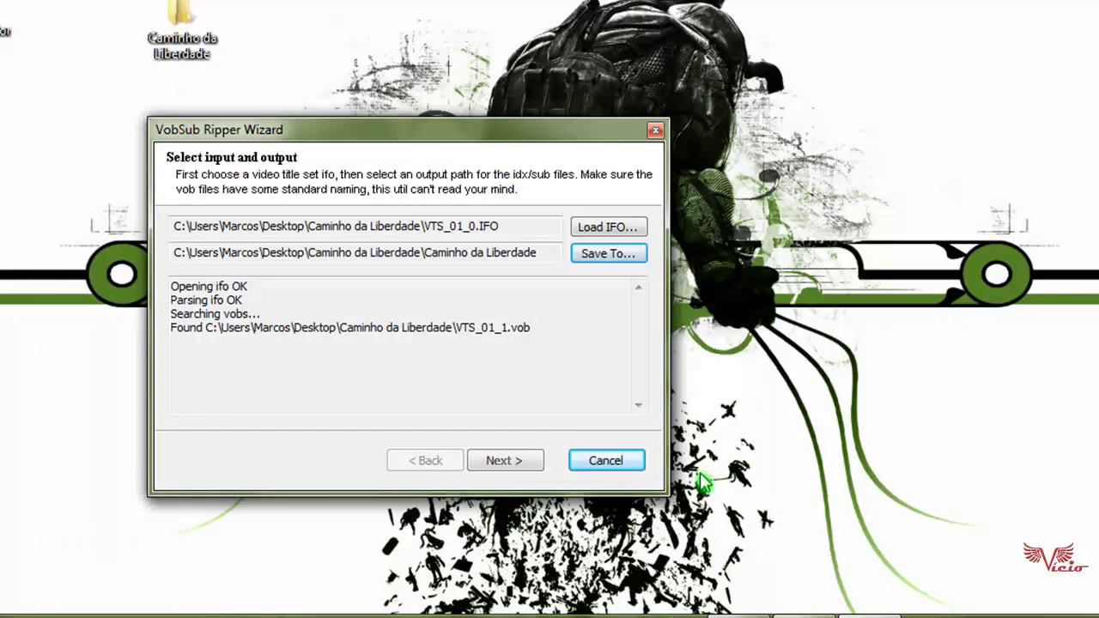
left_click(506, 462)
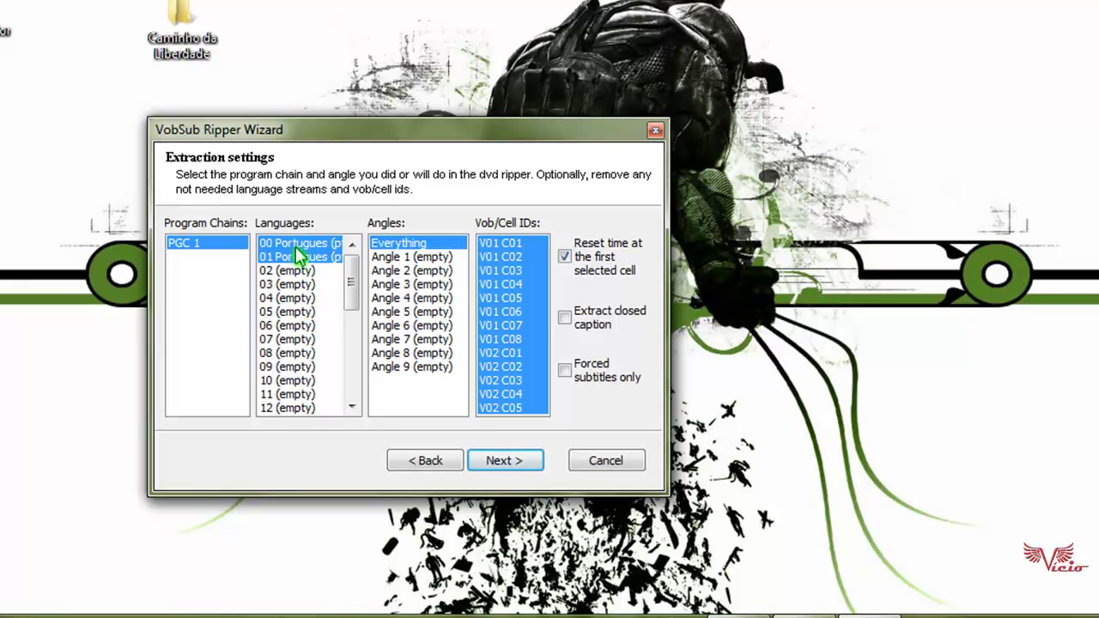
Extract only the 00 and 01 Portugues subtitle streams, and close the wizard once the extraction is done.
left_click(300, 272)
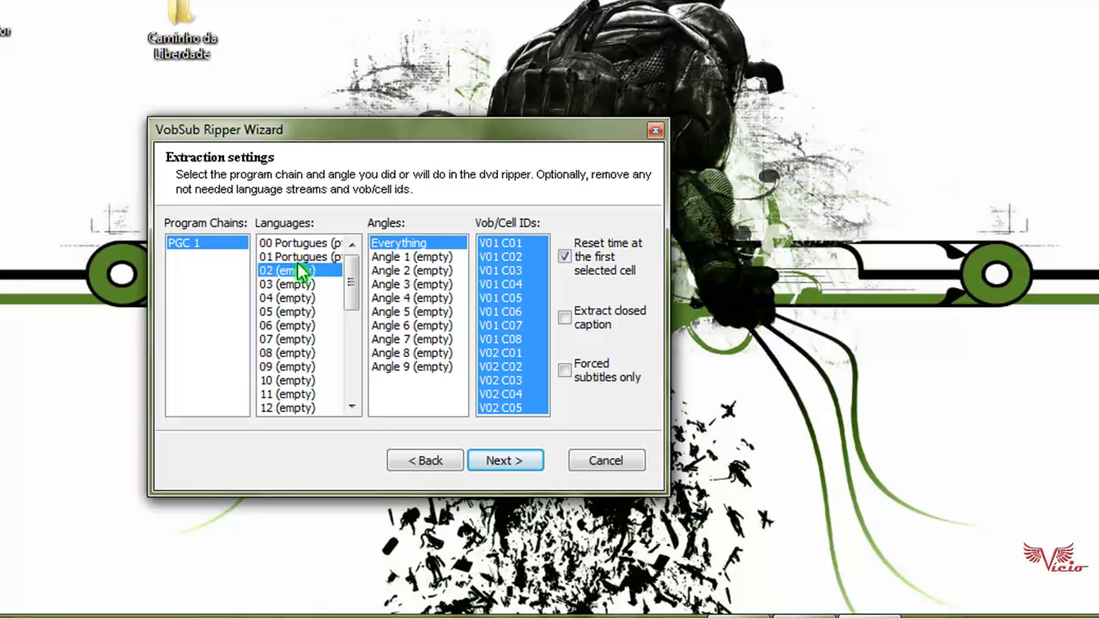
left_click(305, 258)
left_click(300, 244, "ctrl")
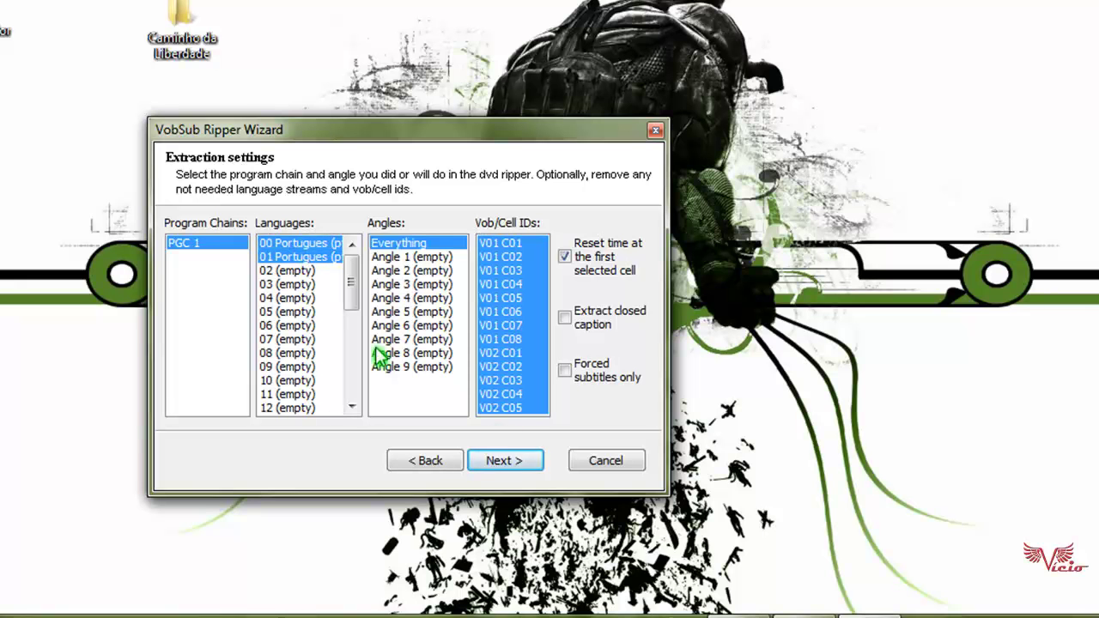
left_click(506, 464)
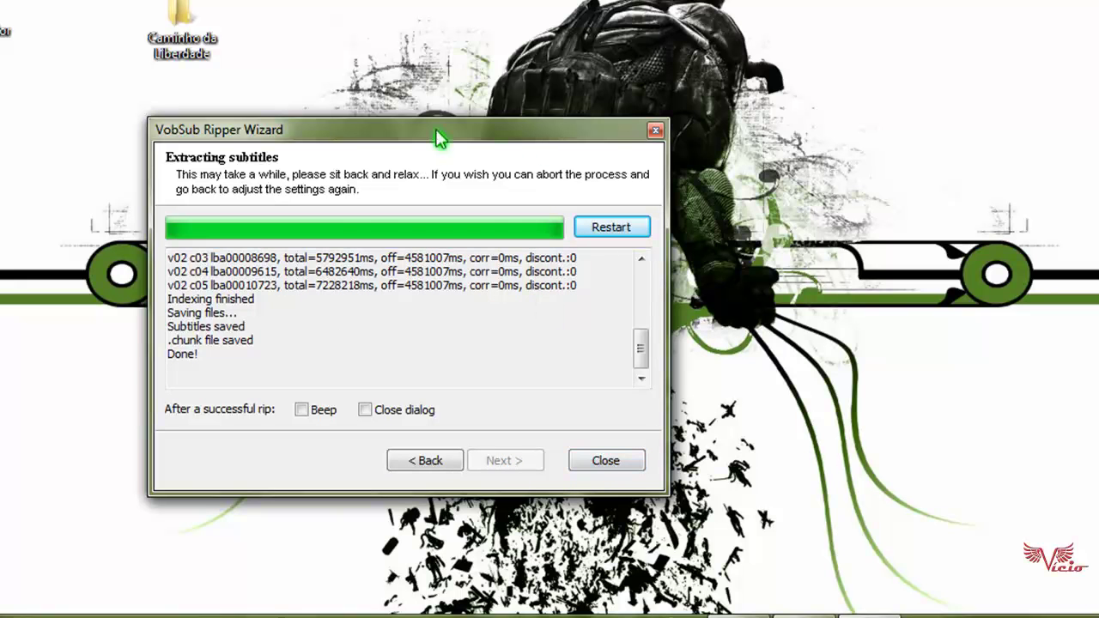
left_click(605, 461)
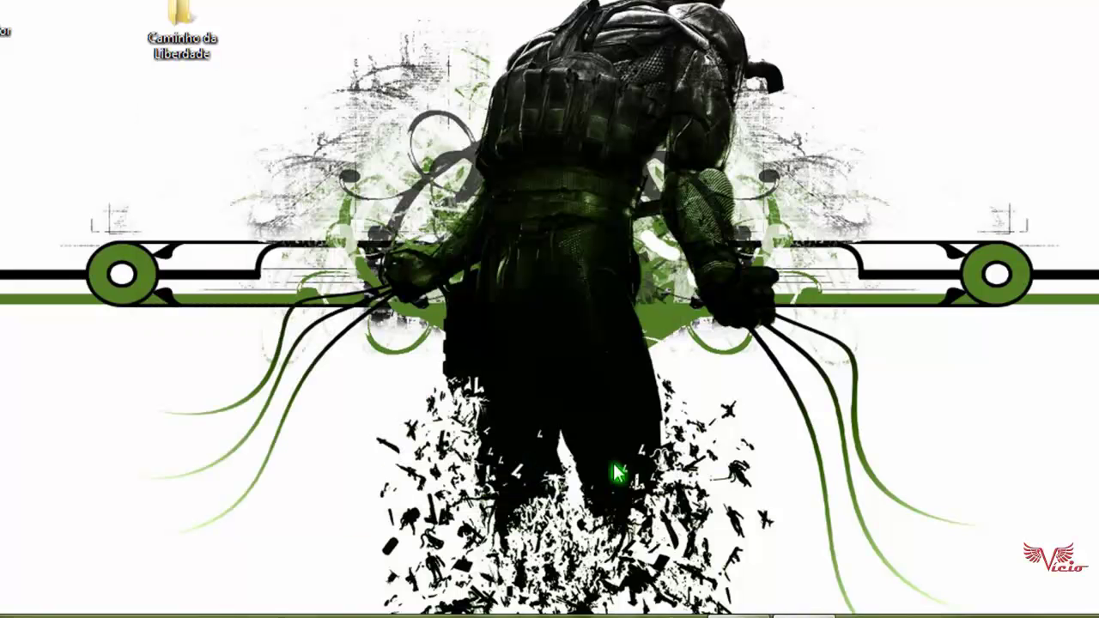
Open the "Caminho da Liberdade" folder and delete VTS_01_0.chunks, VTS_01_0.IFO and VTS_01_1.VOB.
double_click(195, 52)
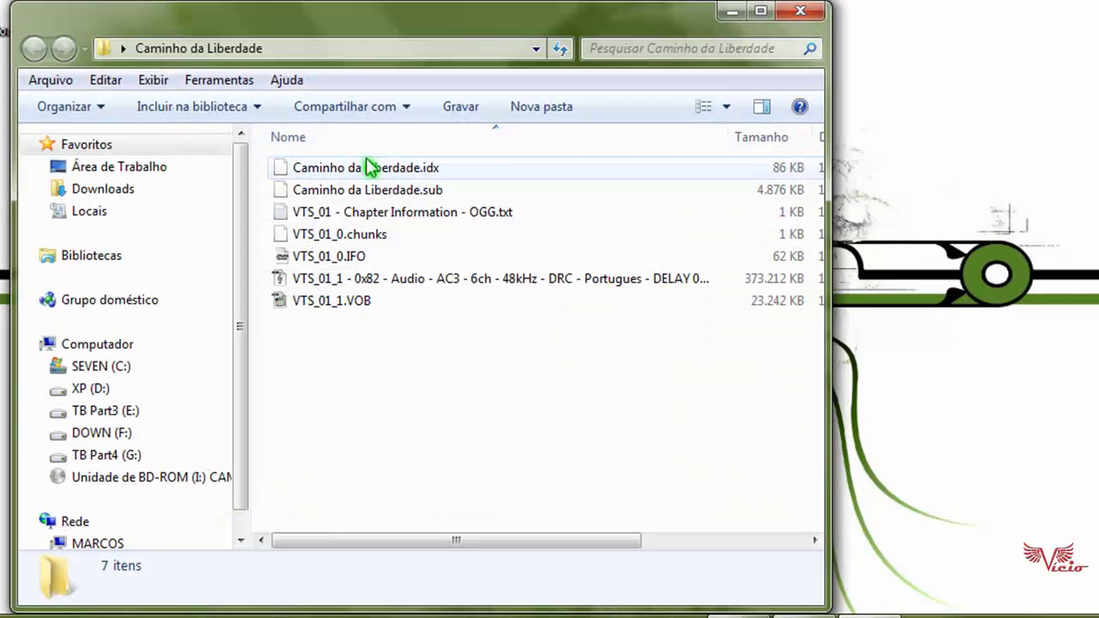
left_click(315, 241)
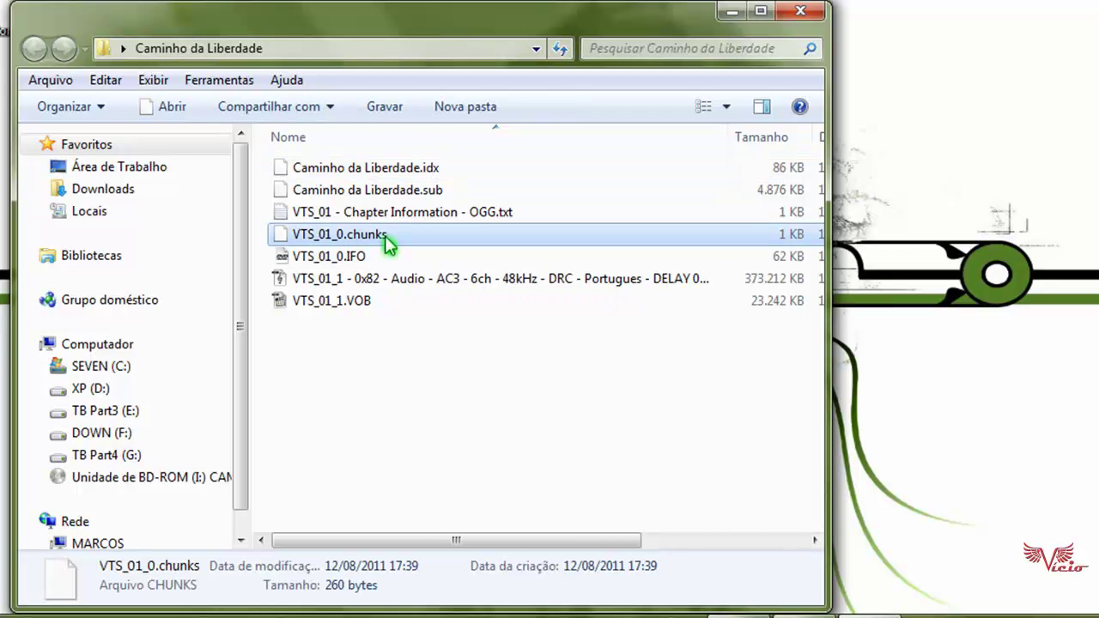
left_click(330, 257, "ctrl")
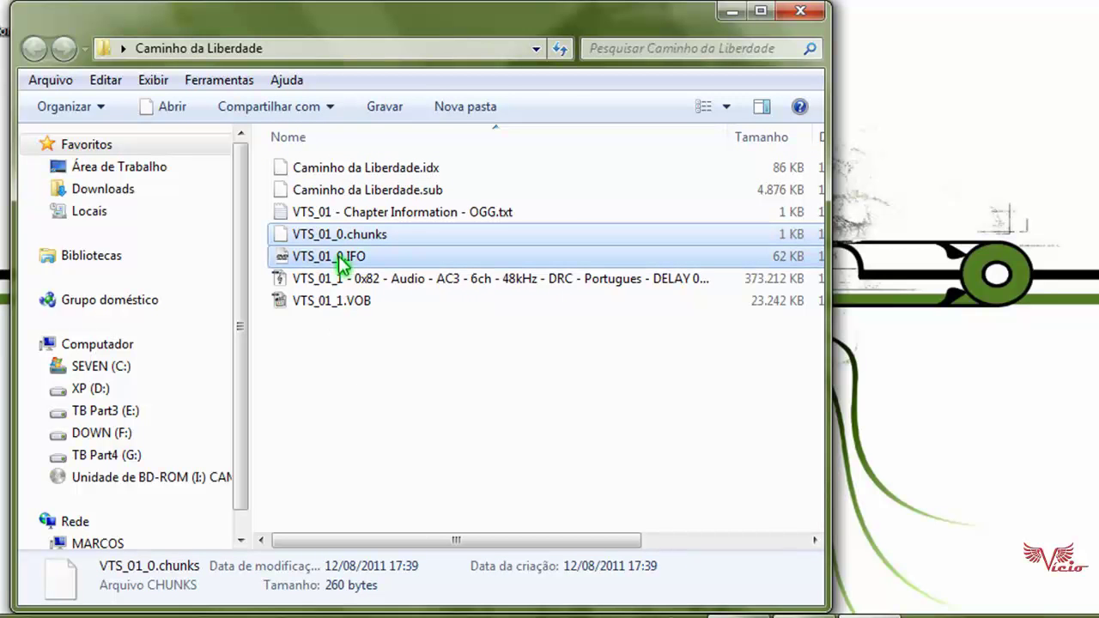
left_click(341, 305, "ctrl")
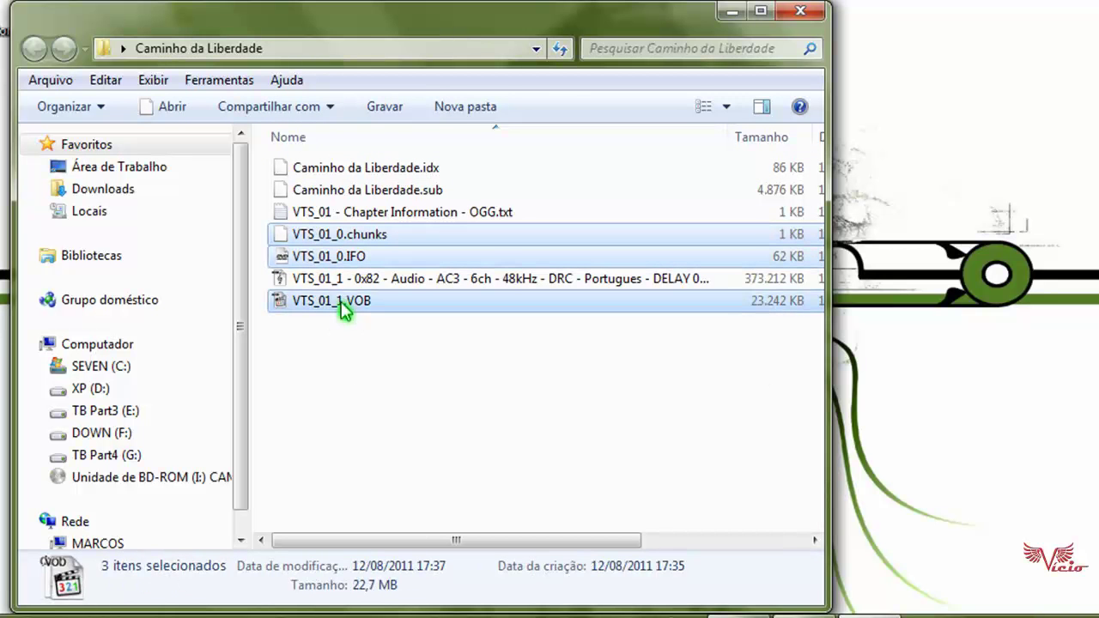
key("Delete")
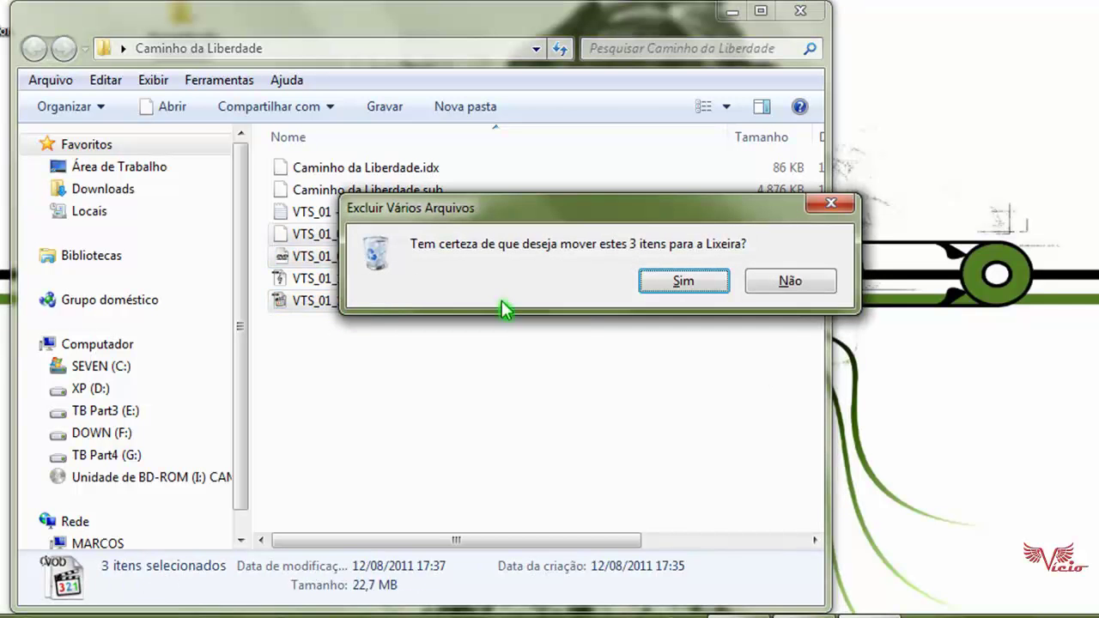
left_click(633, 283)
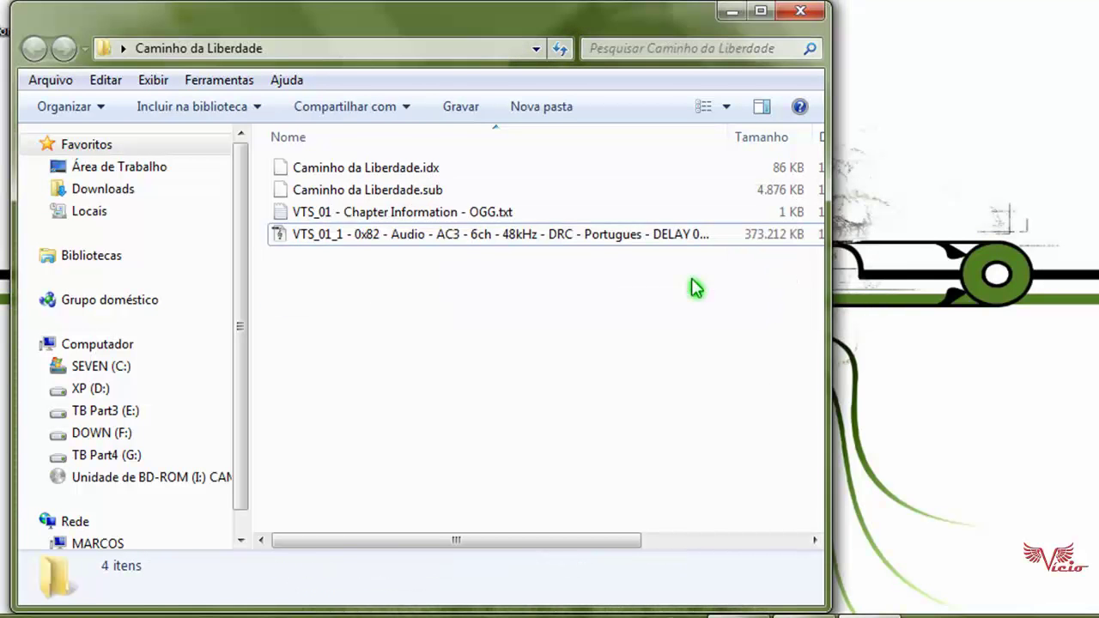
Inspect the extracted subtitle pair Caminho da Liberdade.idx and Caminho da Liberdade.sub in the folder.
left_click(359, 167)
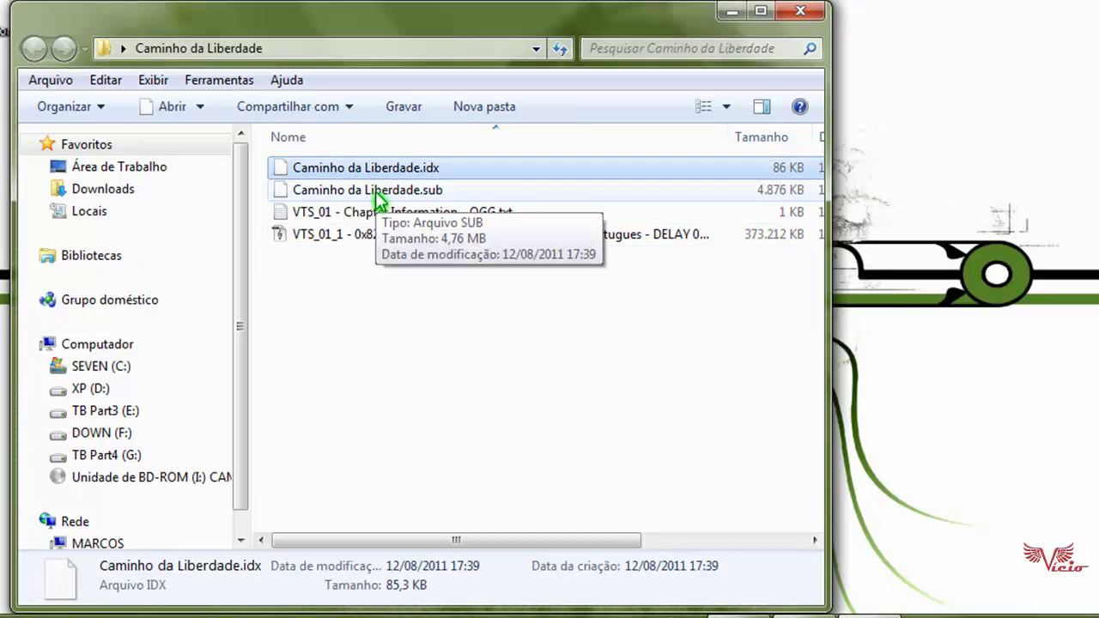
left_click(375, 193)
left_click(381, 168, "ctrl")
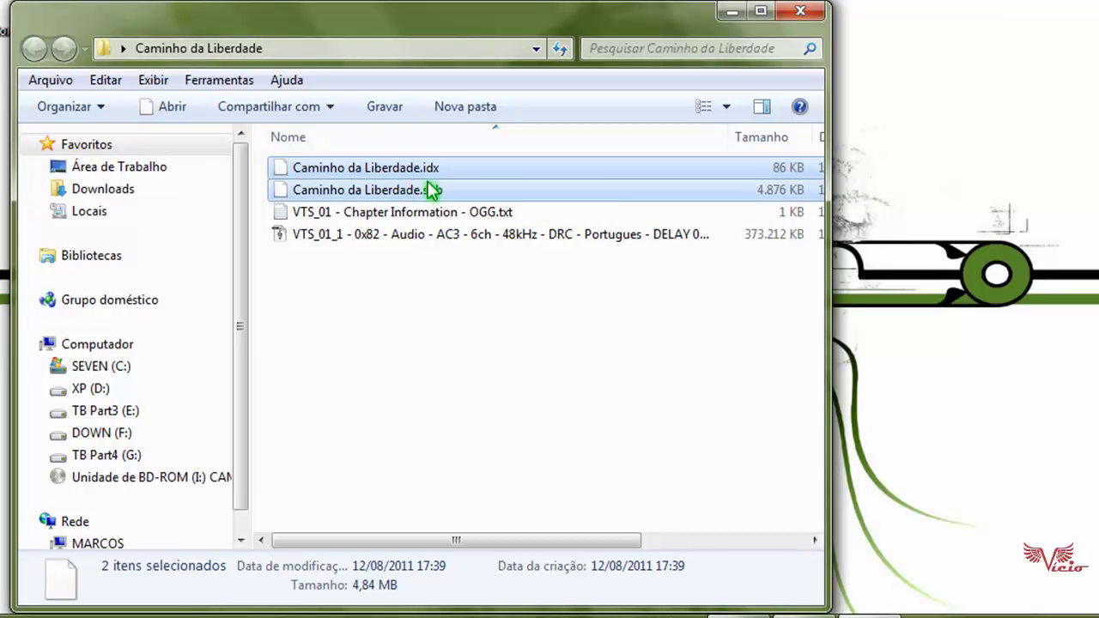
left_click(374, 168)
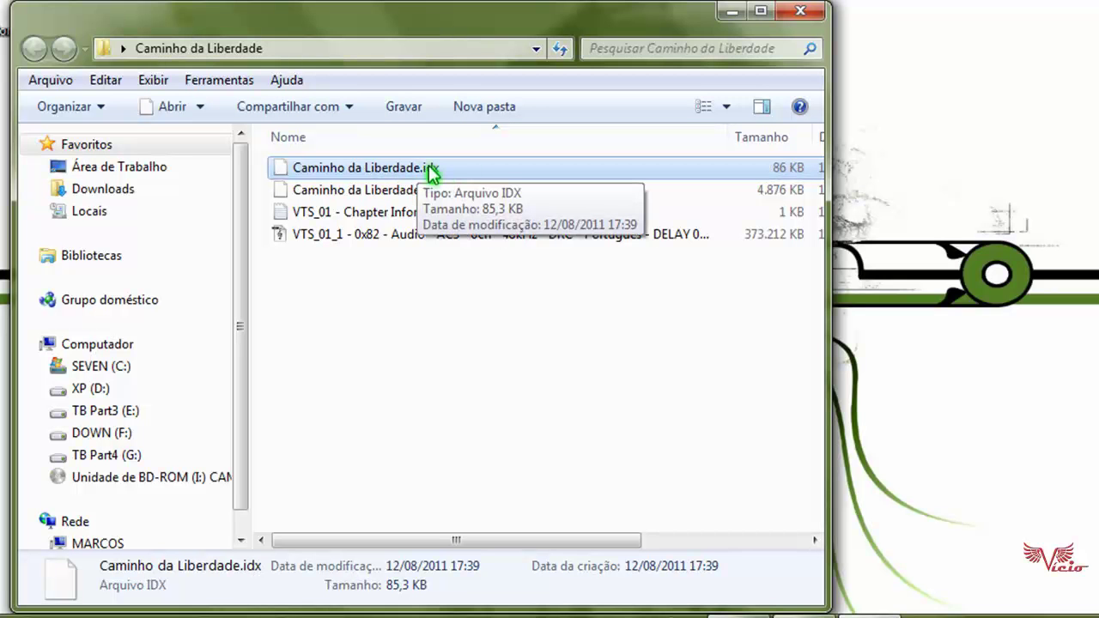
left_click(401, 197)
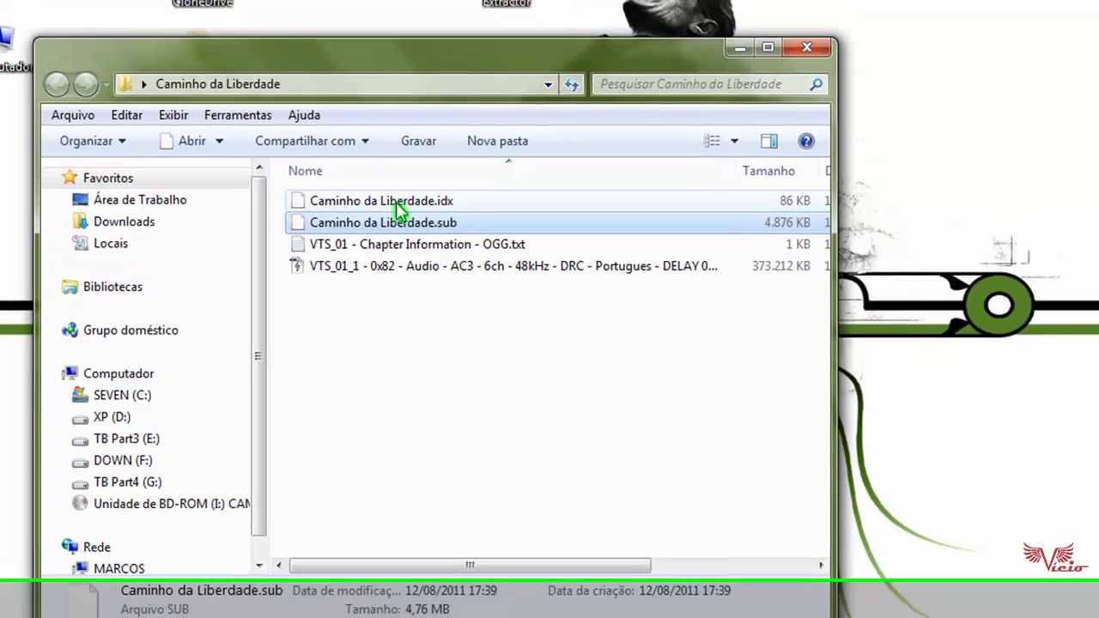
Open Caminho da Liberdade.idx with the Subresync desktop shortcut and reposition the Subresync window over the folder.
left_click(398, 205)
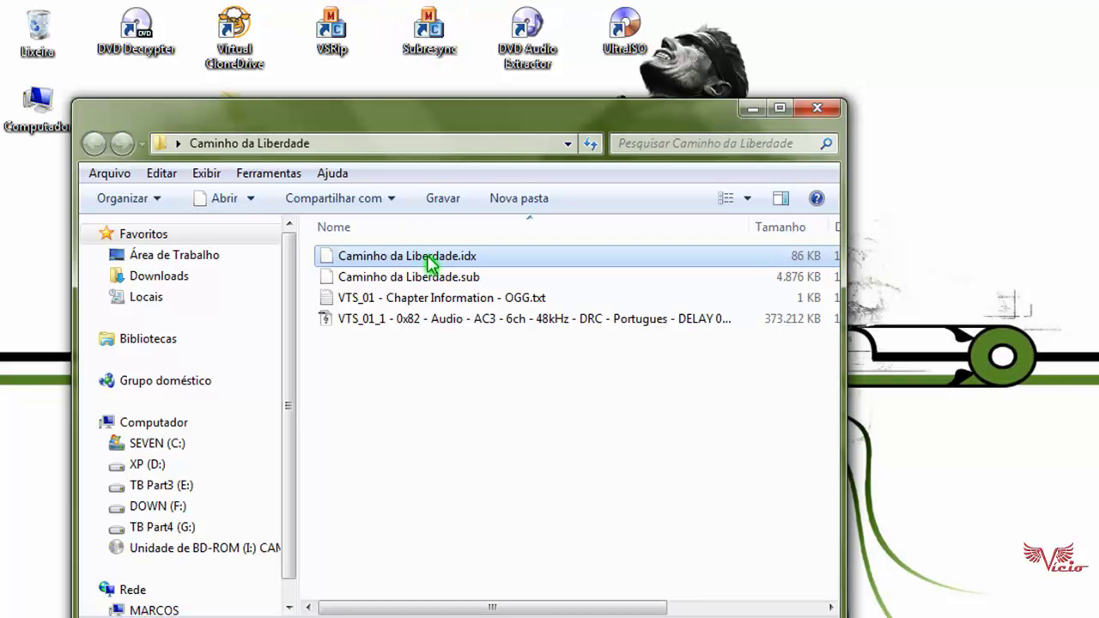
left_click_drag(429, 262, 432, 35)
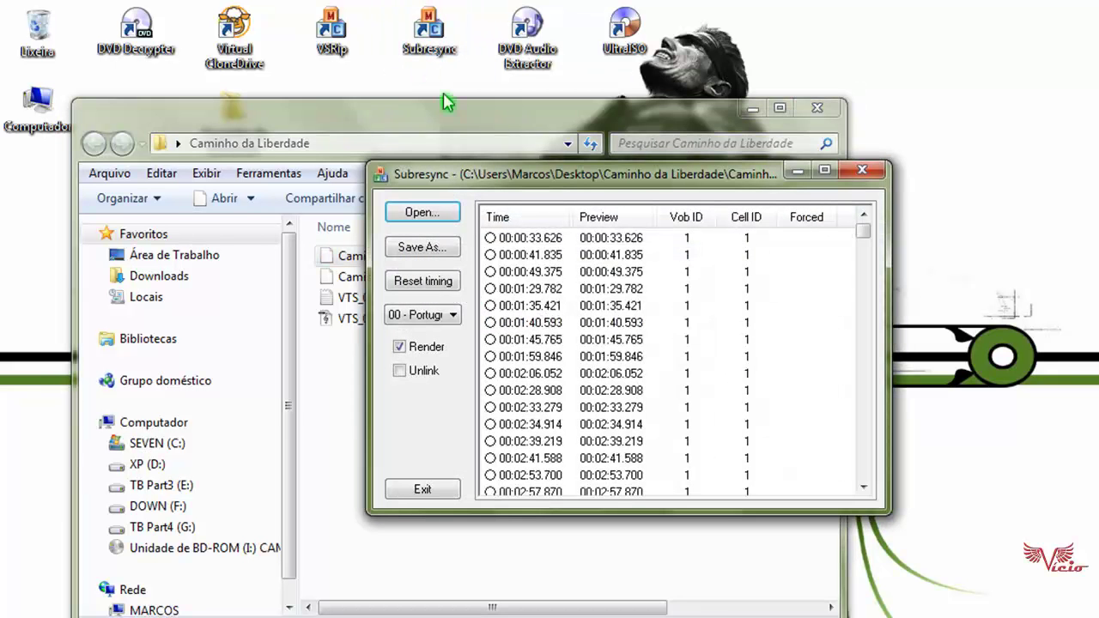
left_click_drag(622, 182, 419, 225)
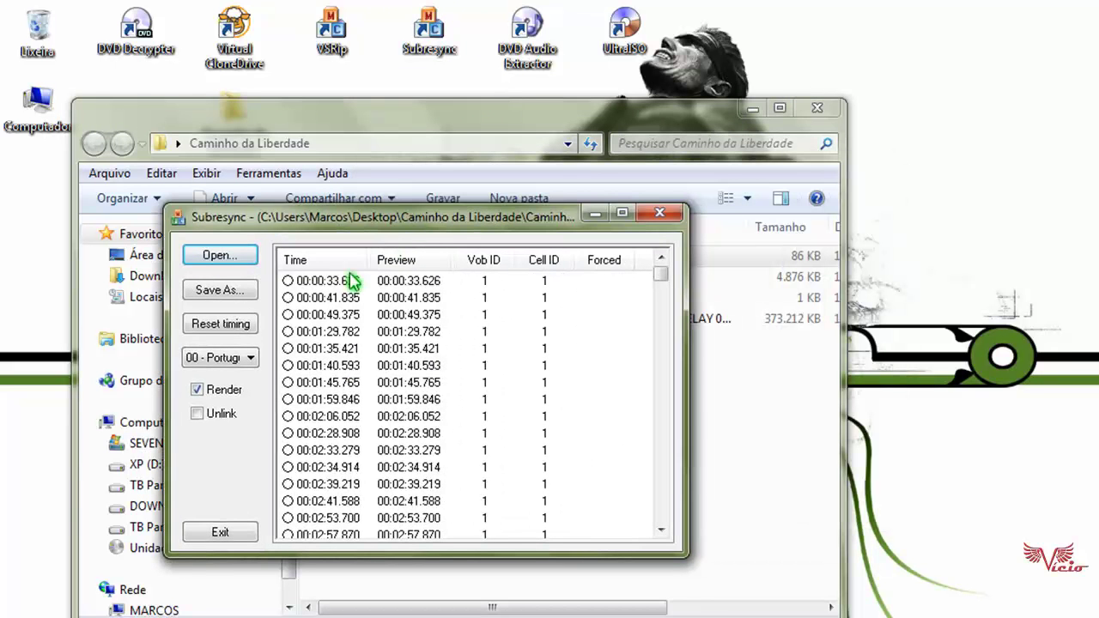
Choose the 00 Portugues subtitle stream and preview its opening subtitles one by one, from 00:00:33.626 onward.
left_click(250, 359)
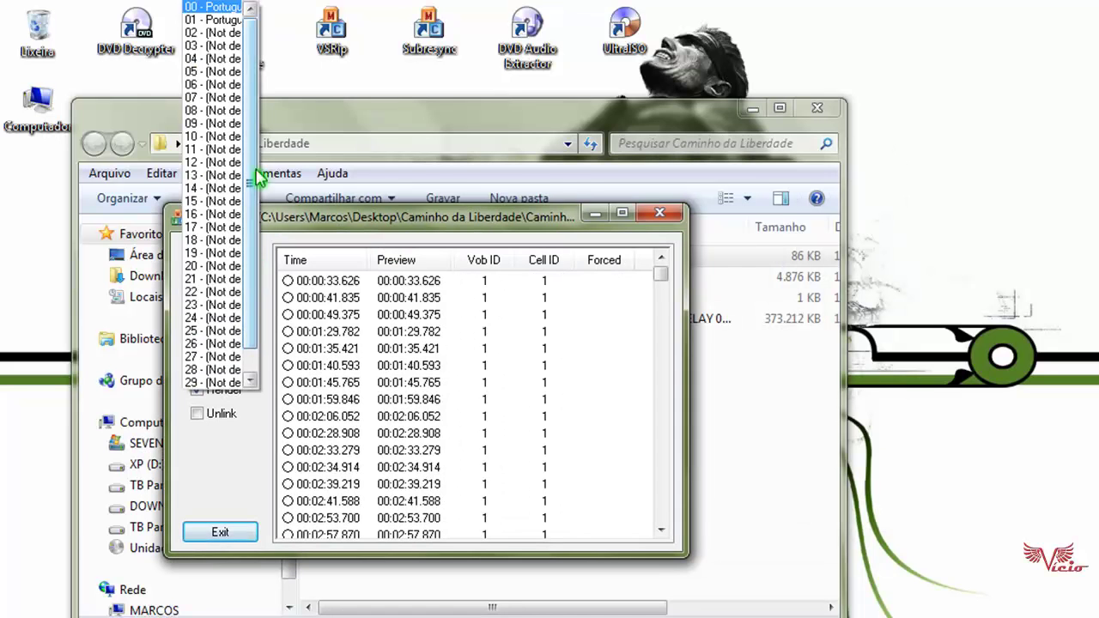
left_click(214, 8)
left_click(325, 282)
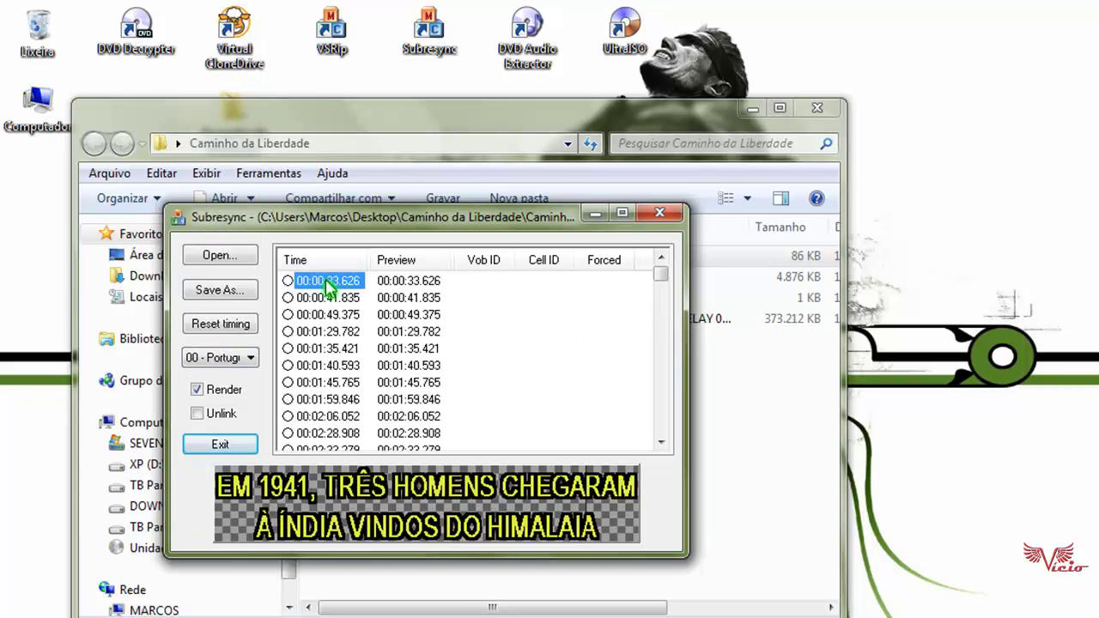
key("Down")
key("Down")
key("Down")
key("Down")
key("Down")
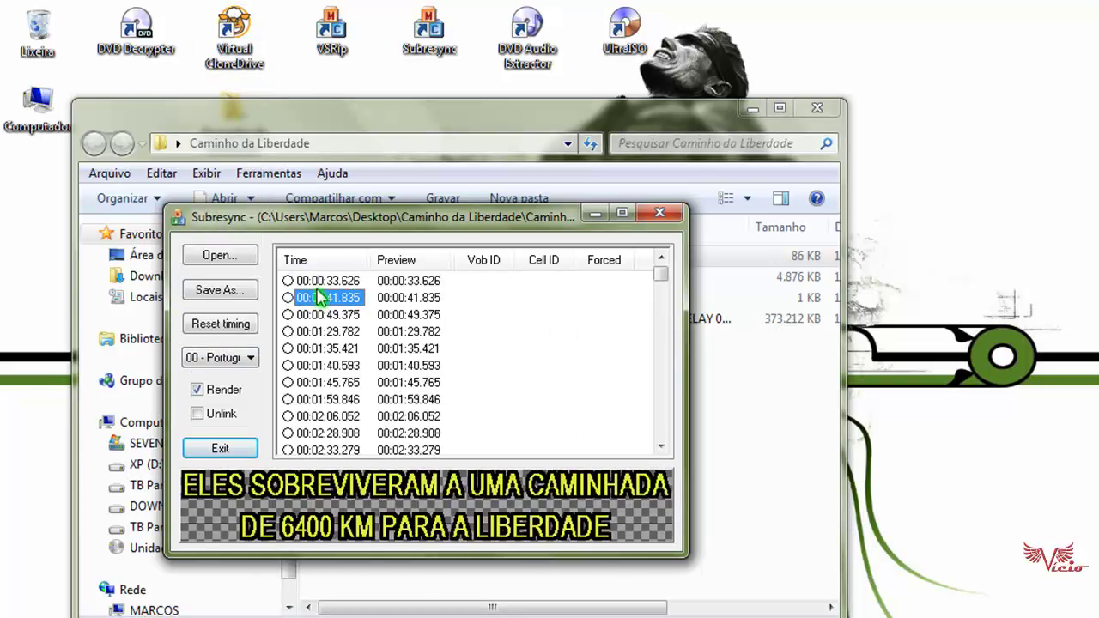
key("Down")
key("Down")
key("Down")
key("Down")
key("Down")
key("Down")
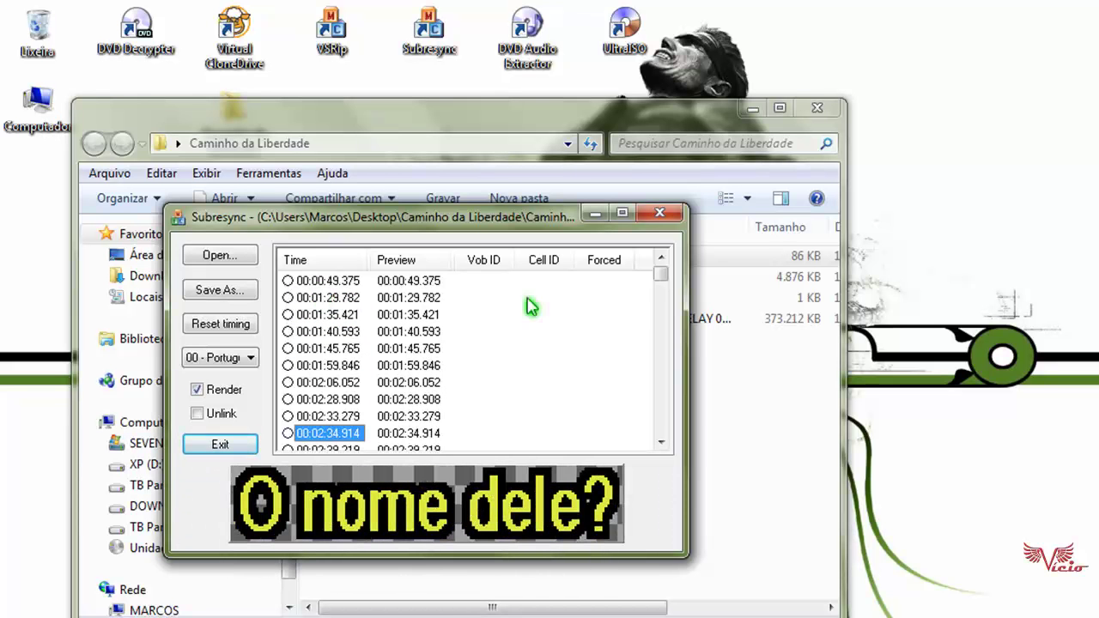
Preview the closing subtitles at the end of the 00 Portugues stream, stepping back and forth between entries.
left_click_drag(658, 284, 666, 455)
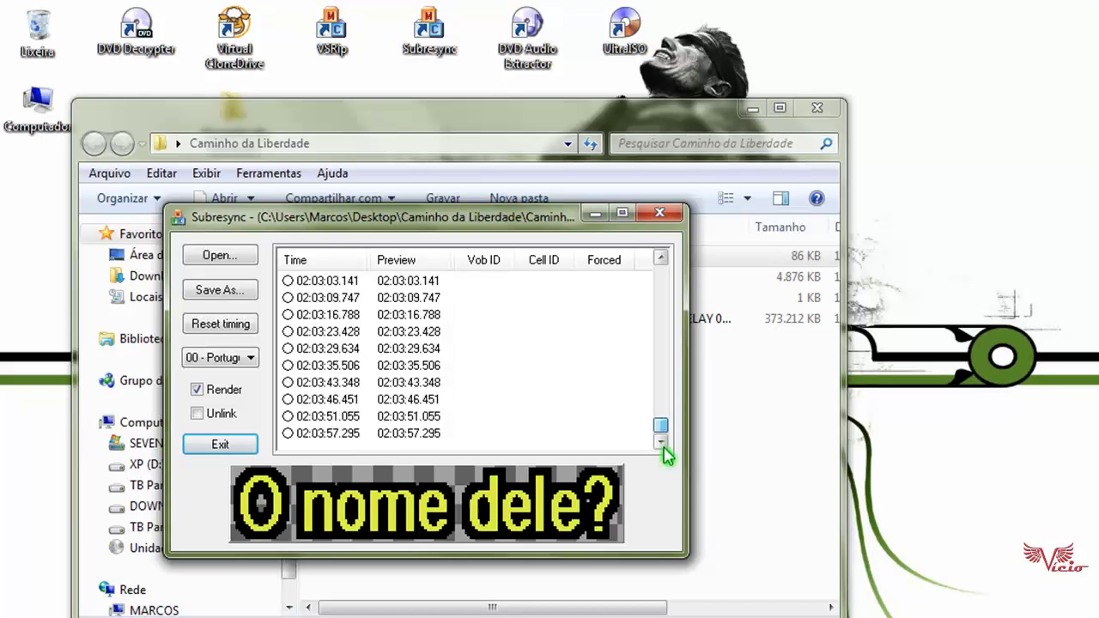
left_click(326, 416)
key("Up")
key("Up")
key("Up")
key("Up")
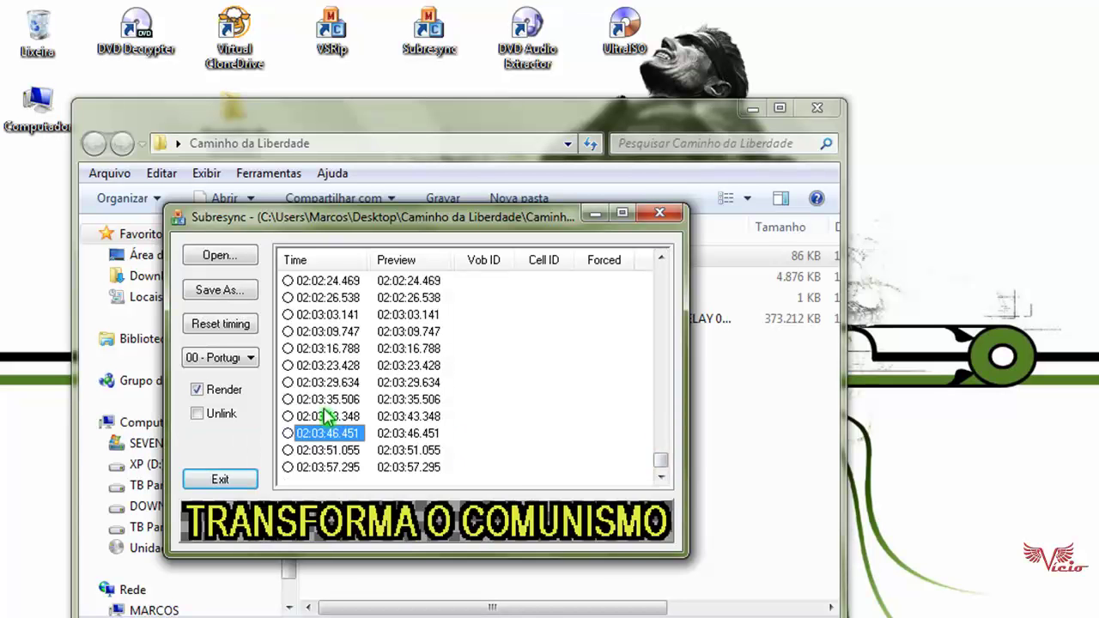
key("Up")
key("Up")
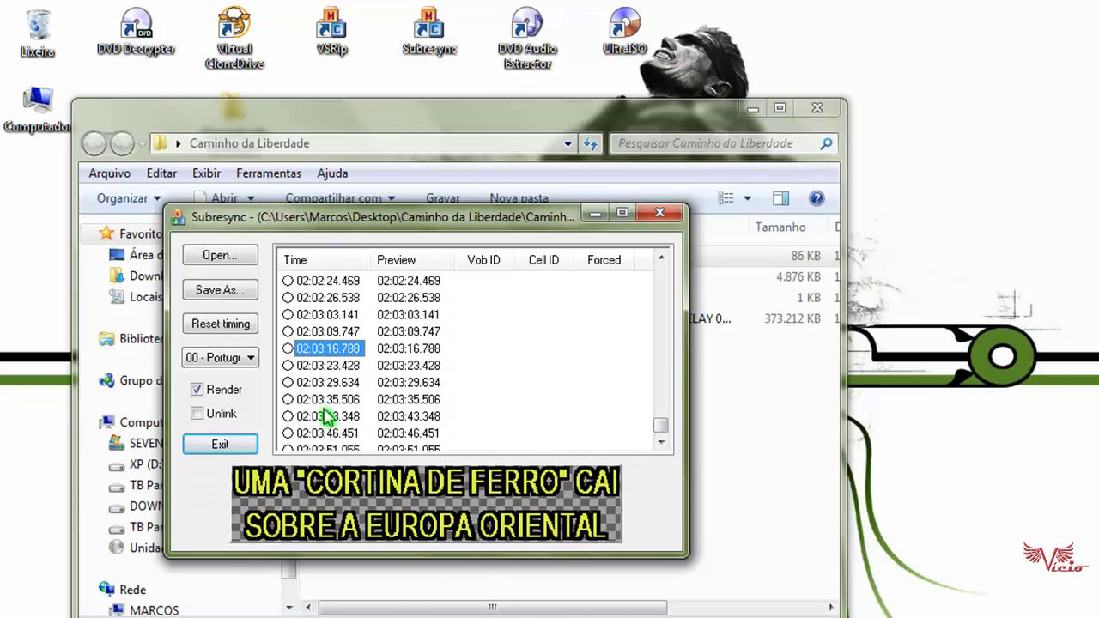
key("Down")
key("Down")
key("Down")
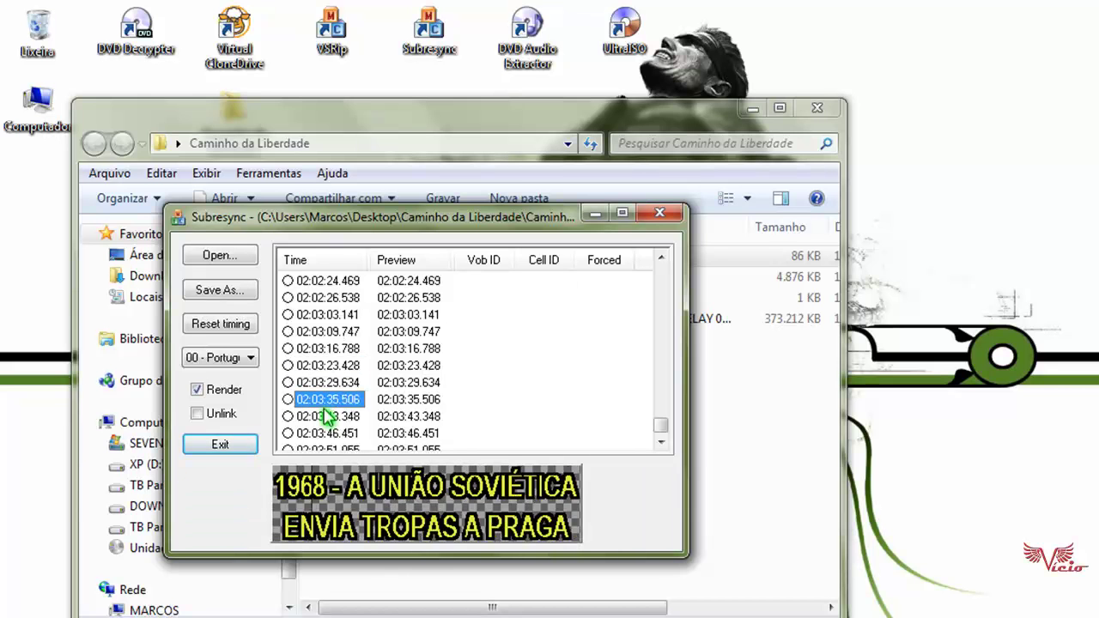
Close Subresync and the Caminho da Liberdade folder window to clear the desktop.
left_click(660, 213)
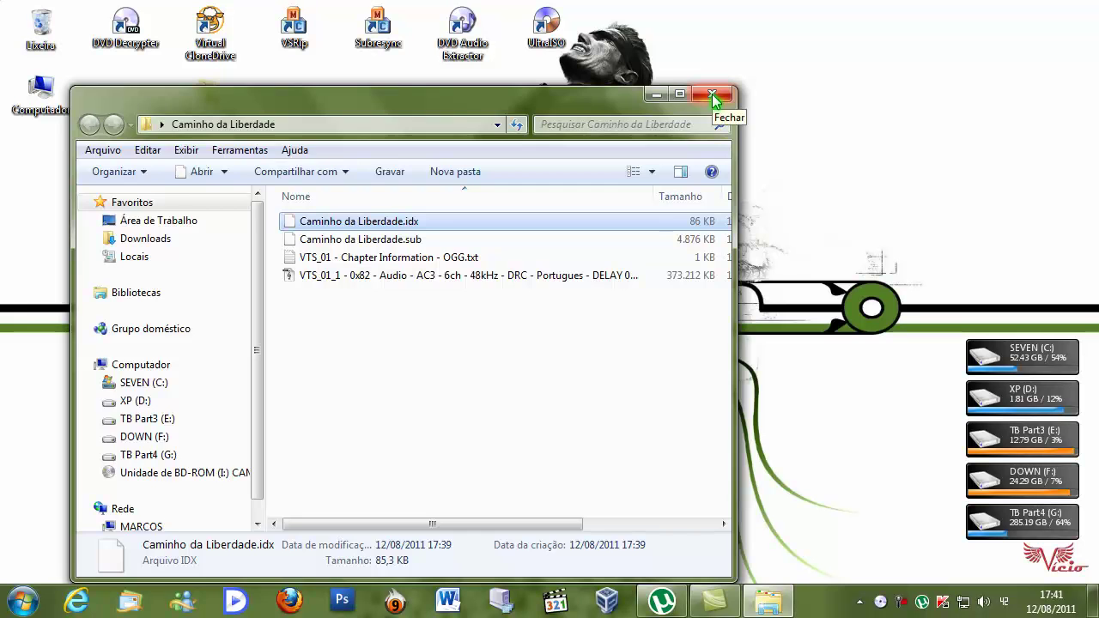
left_click(712, 97)
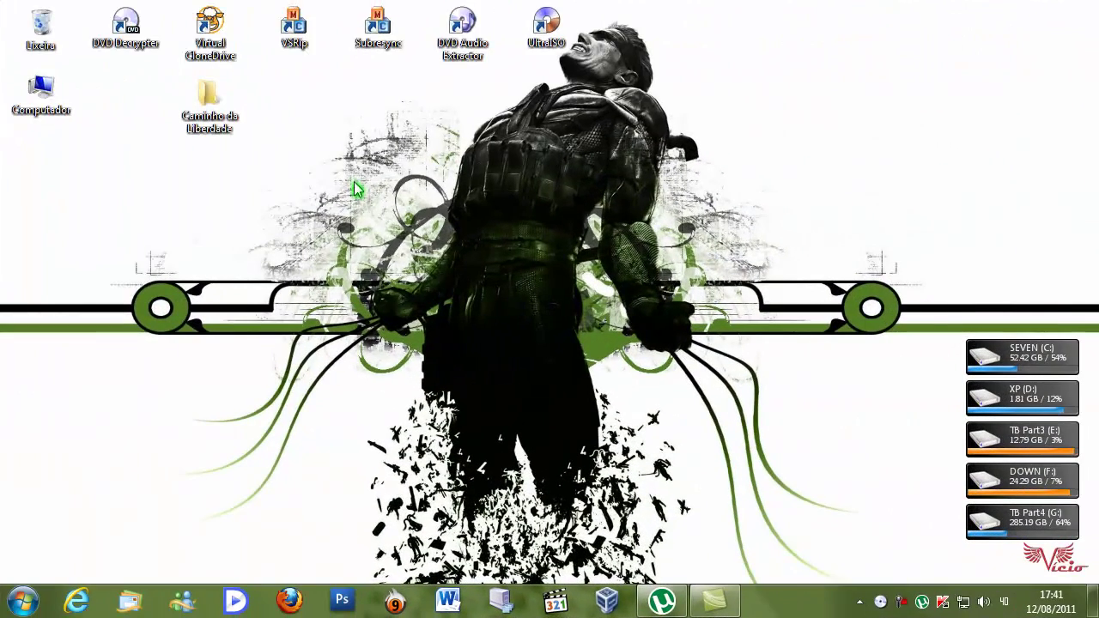
left_click(133, 43)
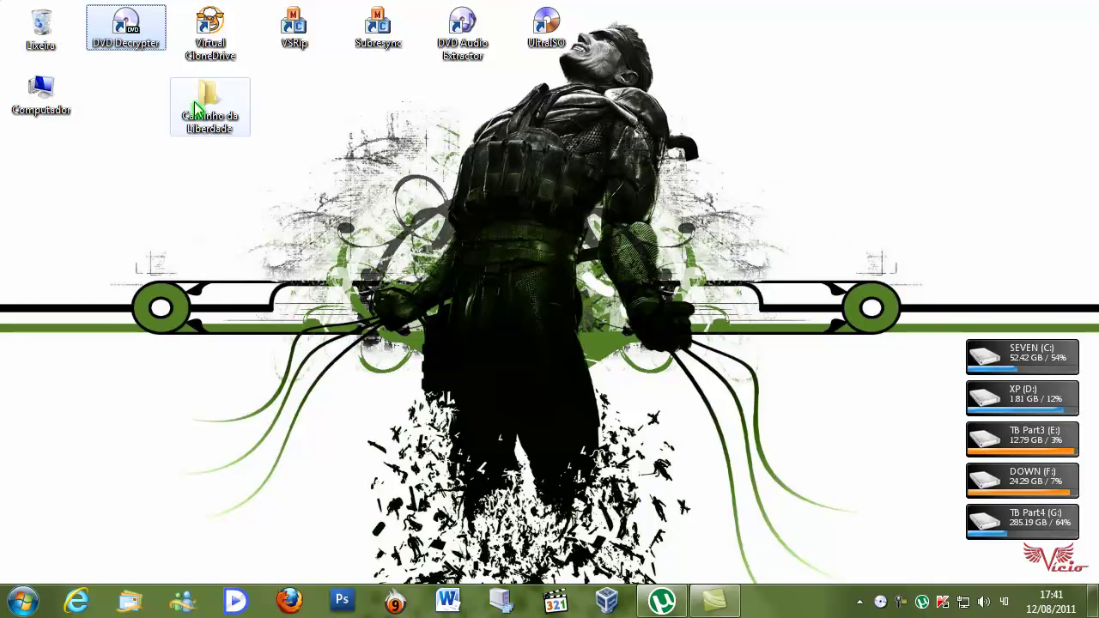
Browse to drive DOWN (F:) and look over its movie disc images, including CAMINHO DA LIBERDADE.iso and O ATIRADOR.iso.
double_click(47, 110)
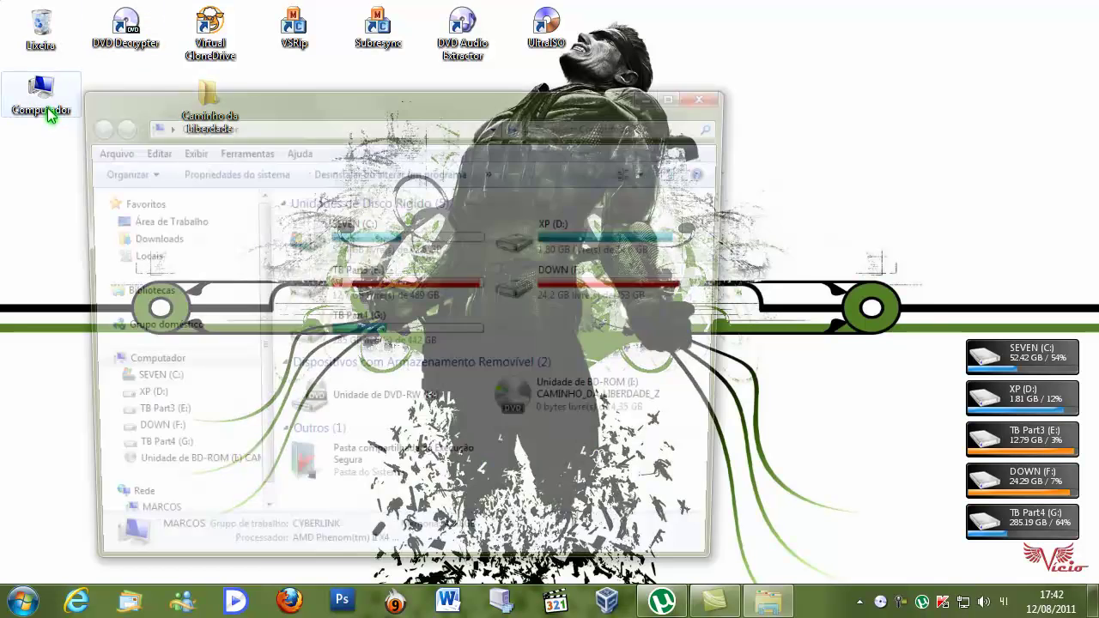
double_click(567, 266)
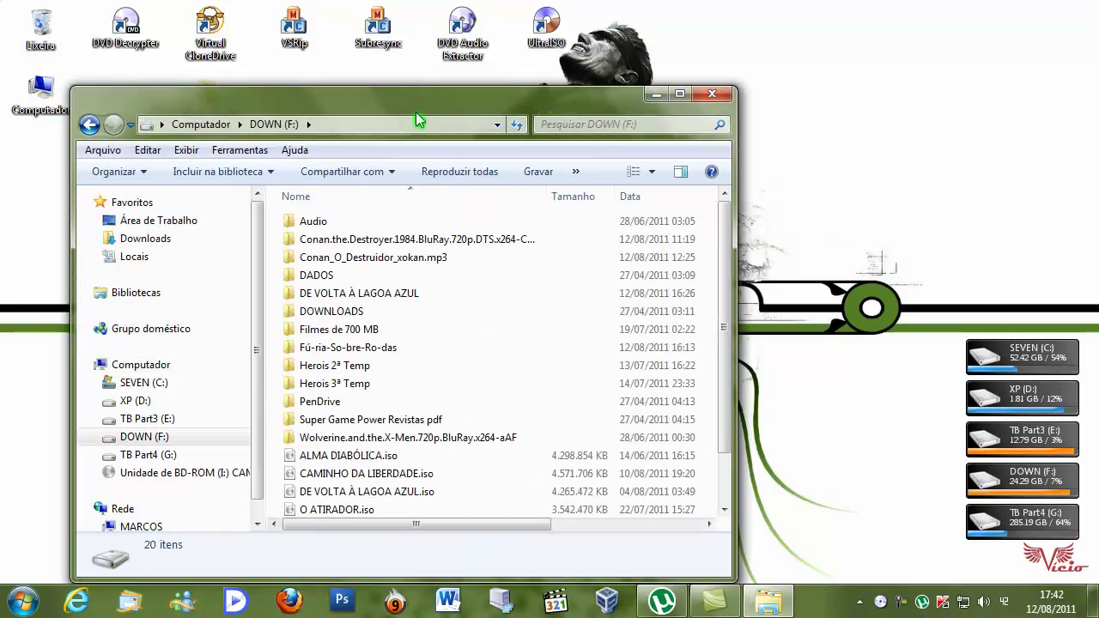
left_click_drag(416, 111, 517, 69)
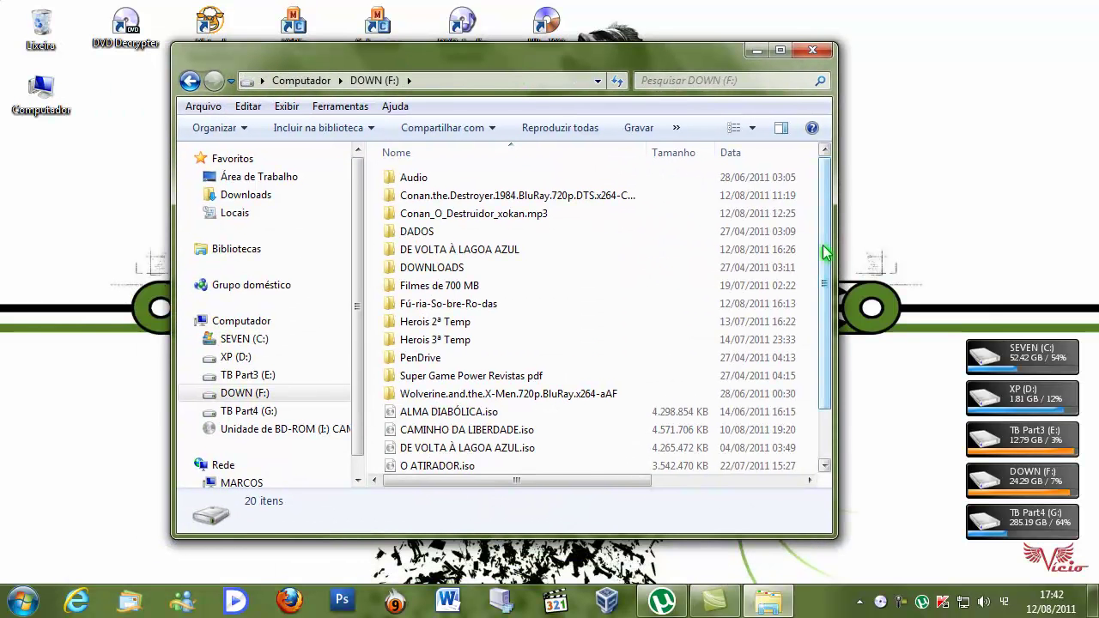
scroll(825, 274, "down", 1)
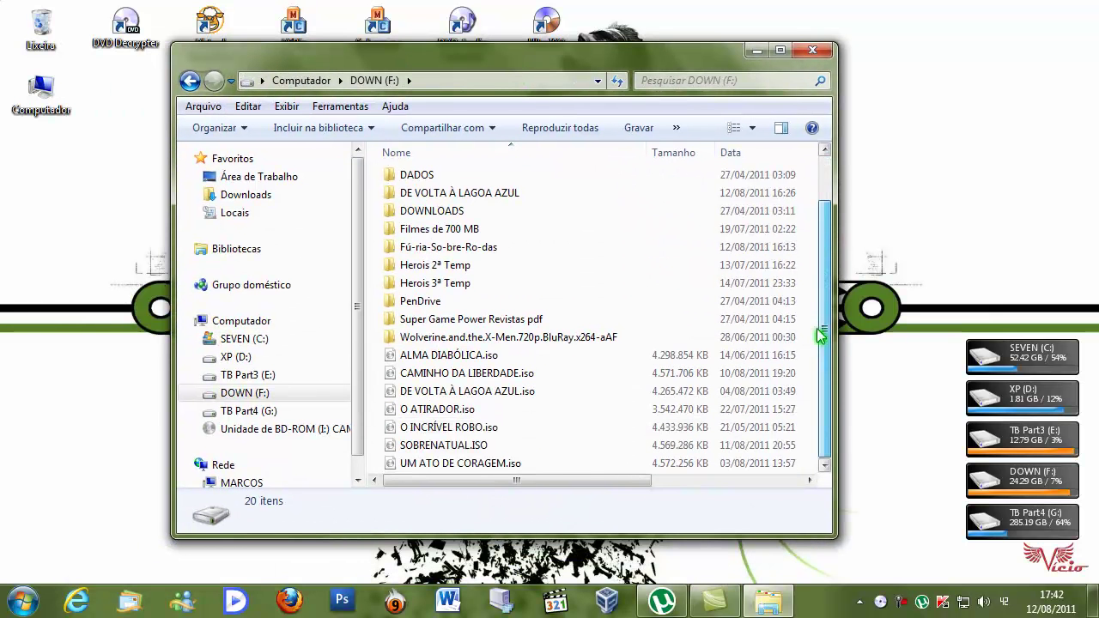
left_click(447, 360)
left_click(438, 373)
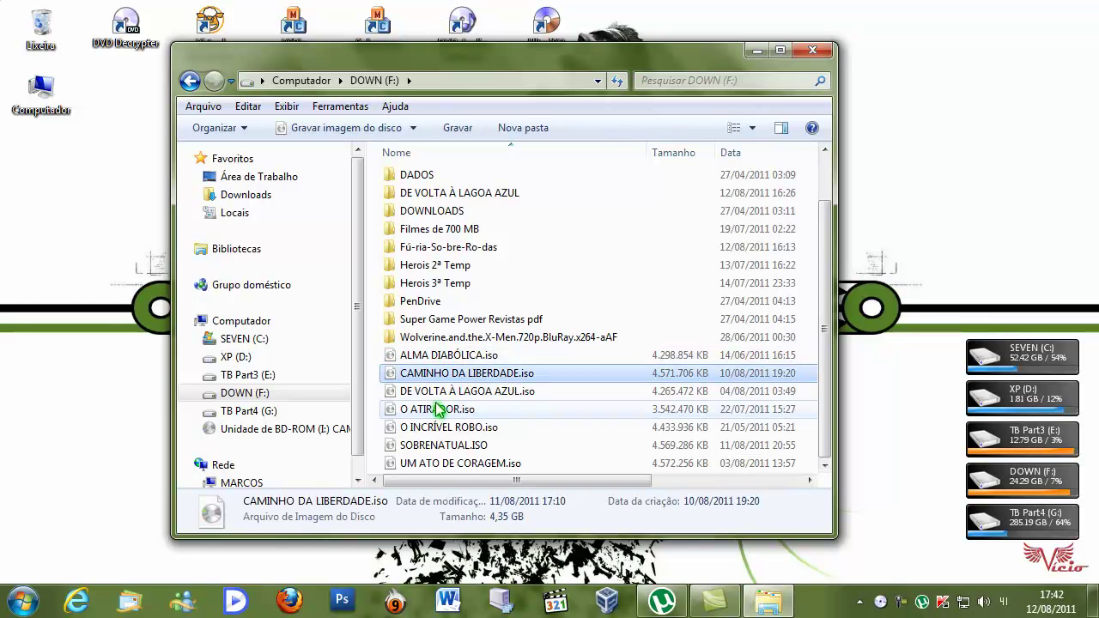
left_click(433, 409)
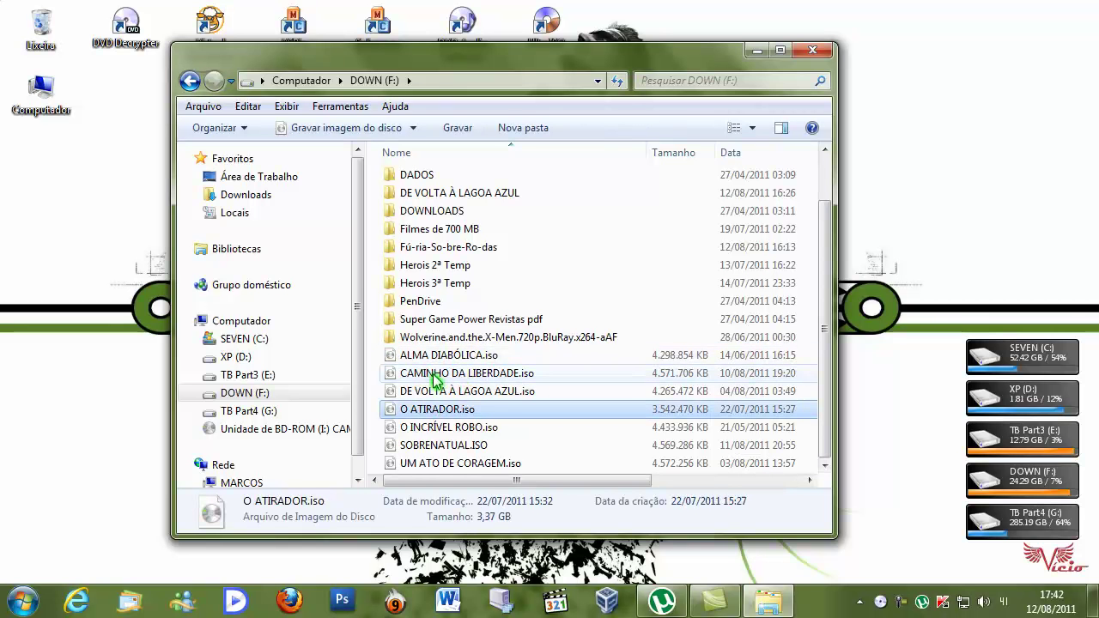
left_click_drag(327, 56, 329, 95)
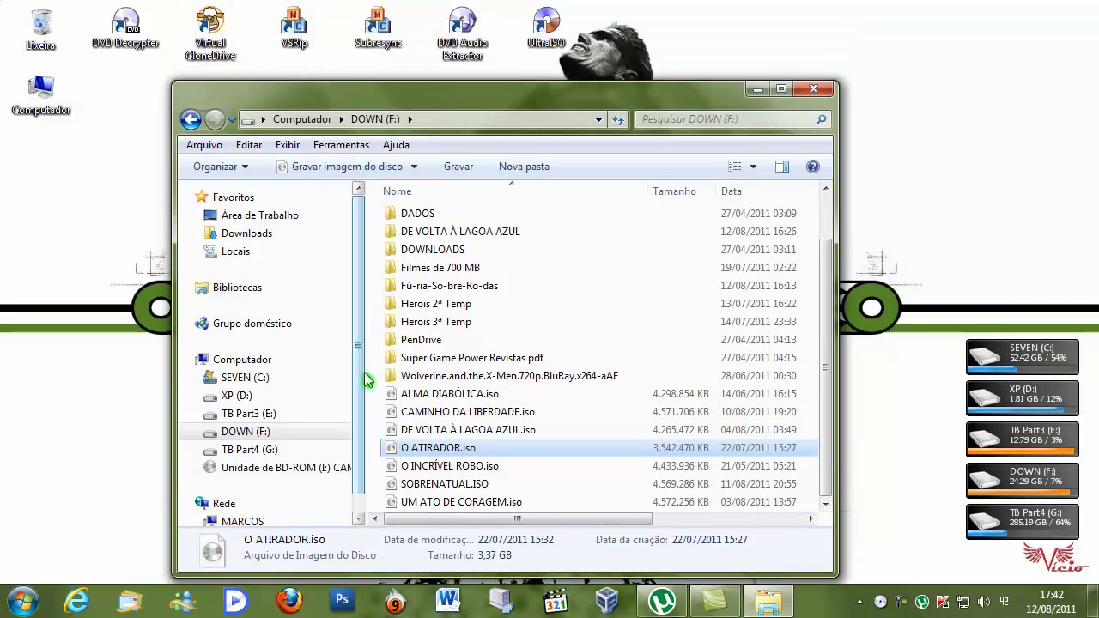
scroll(356, 382, "down", 1)
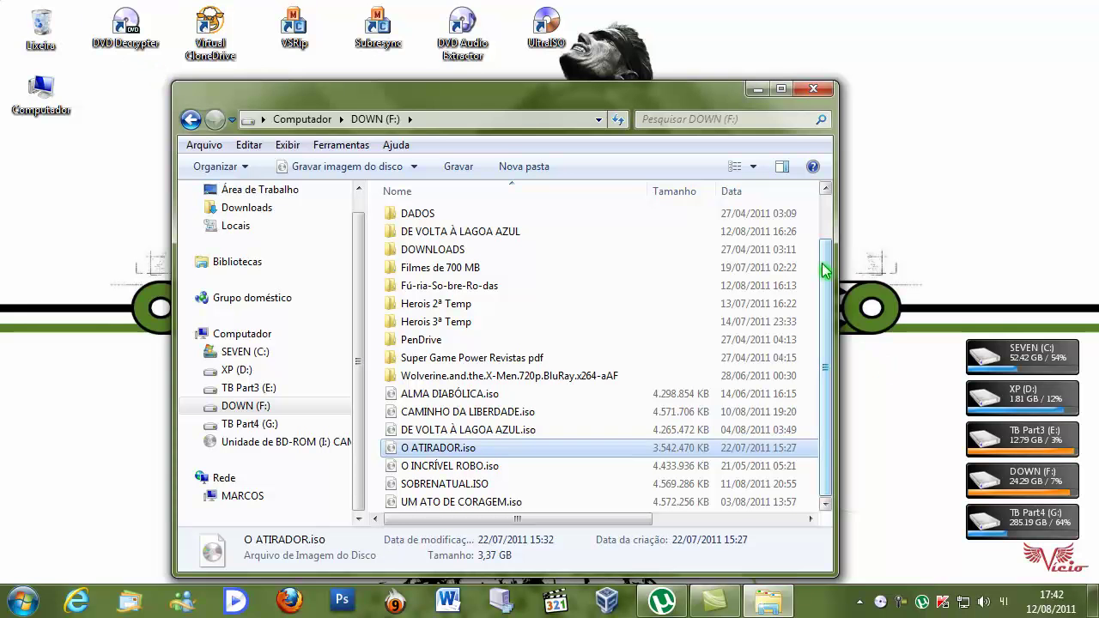
left_click_drag(600, 97, 599, 76)
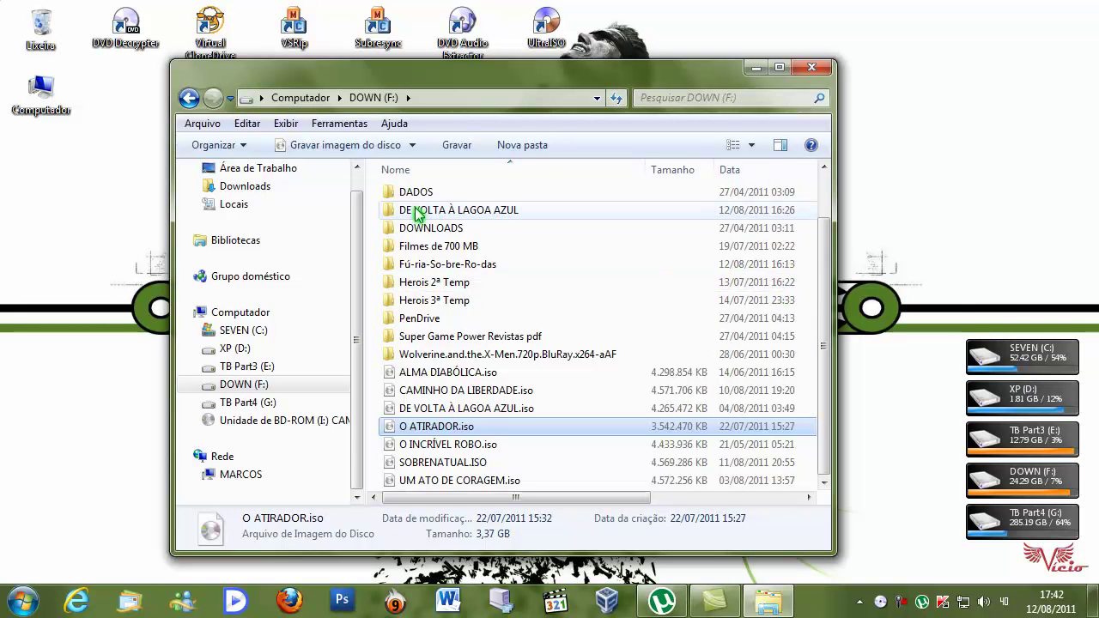
Open the DE VOLTA À LAGOA AZUL folder and examine its AUDIO_TS and VIDEO_TS subfolders.
double_click(456, 211)
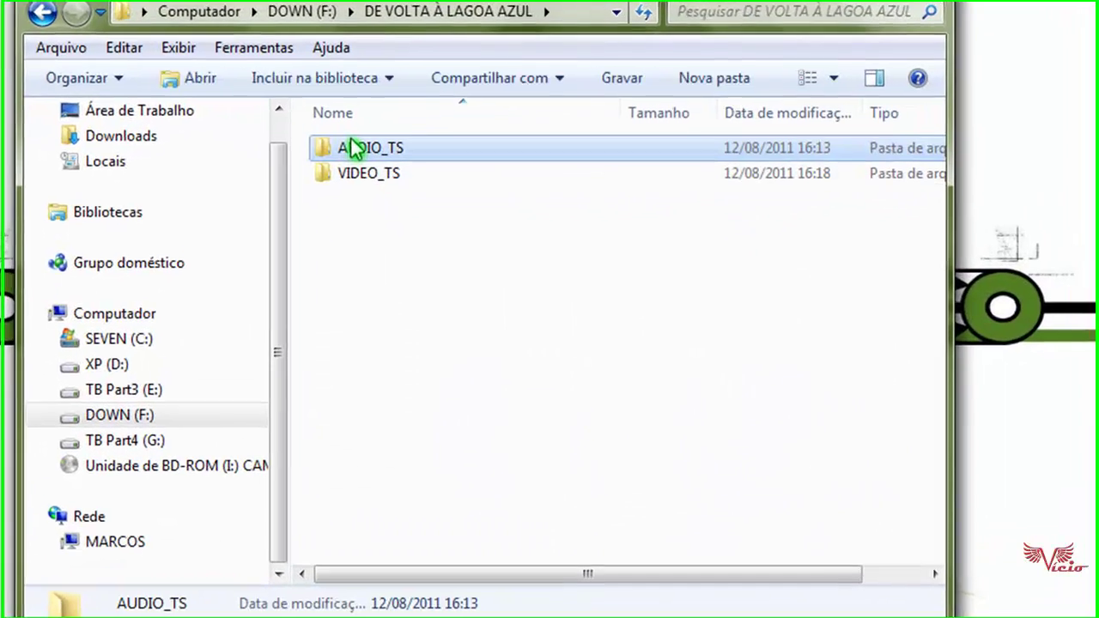
left_click(356, 173)
left_click(356, 148)
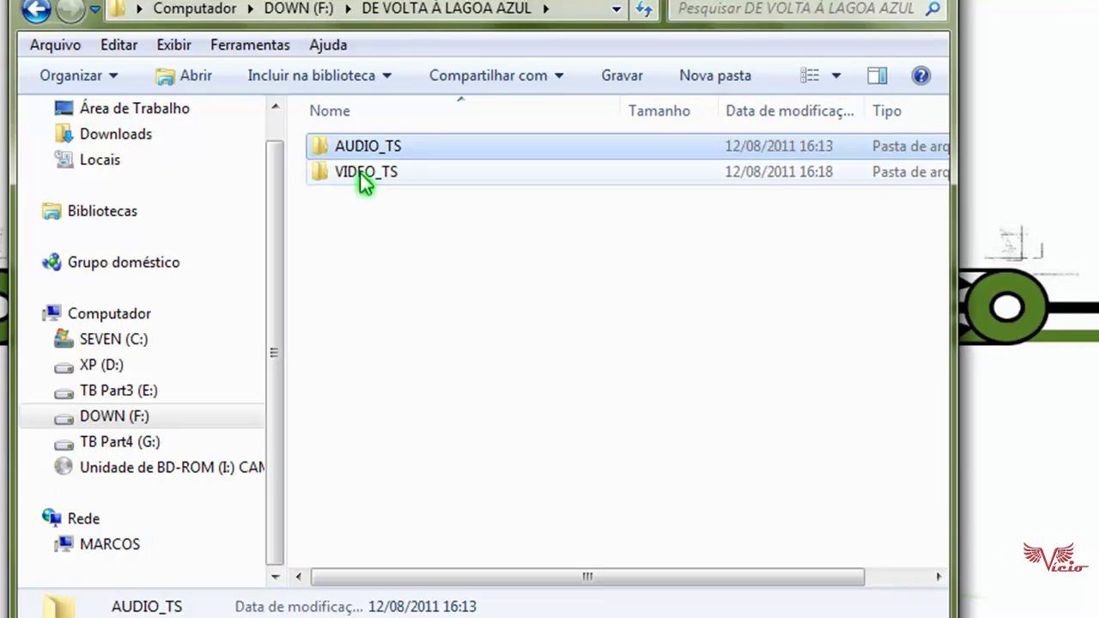
left_click(361, 174)
left_click(383, 167)
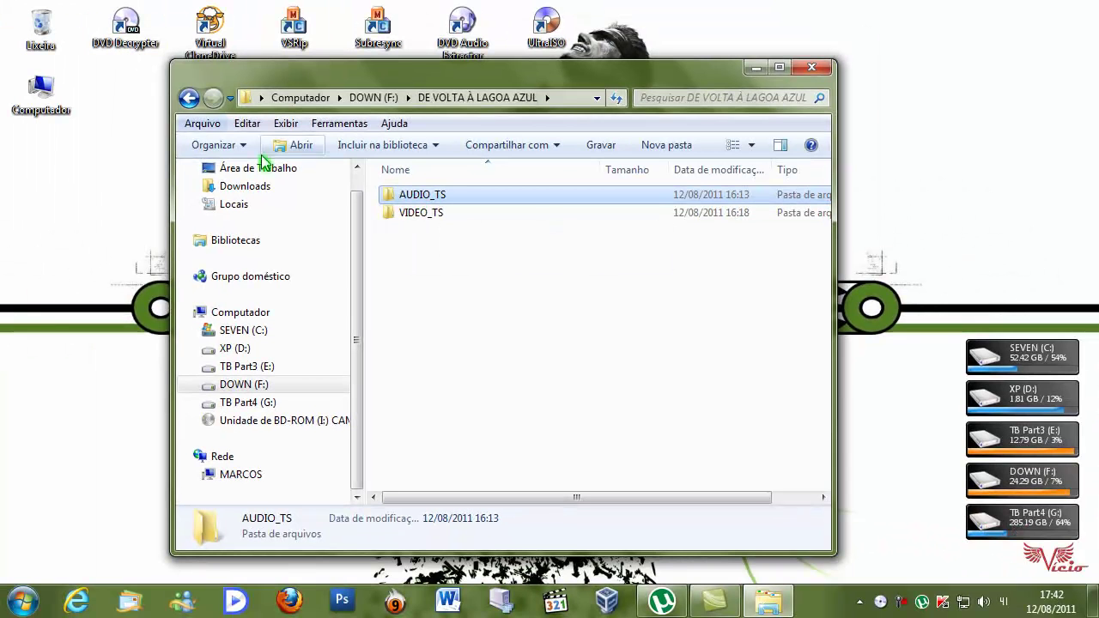
left_click(410, 217)
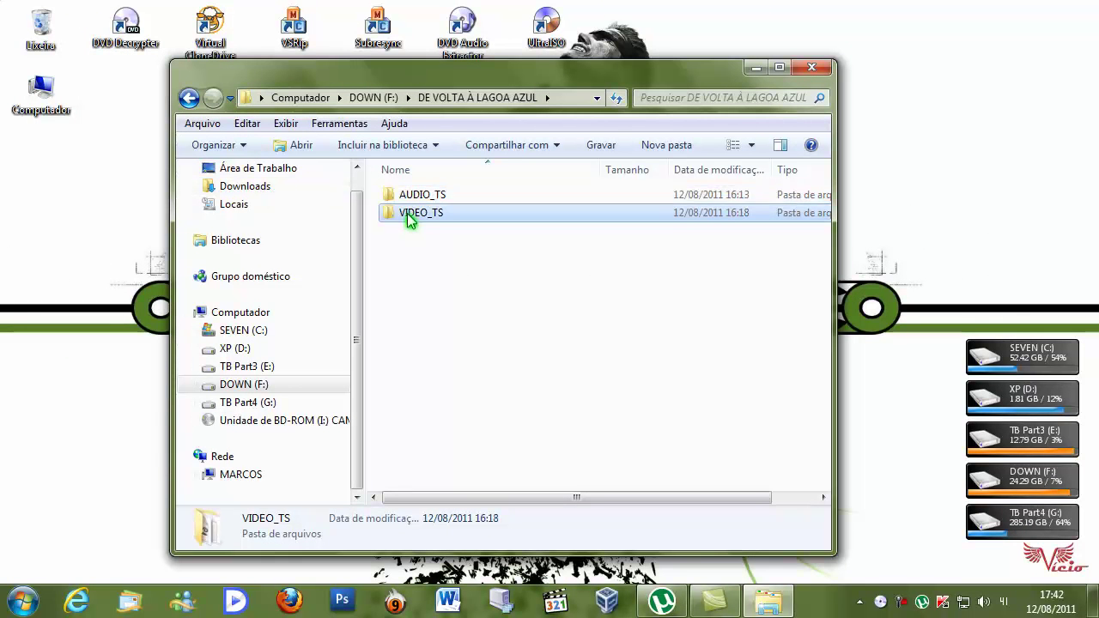
left_click(408, 199)
left_click(410, 216)
left_click(409, 198)
left_click(407, 201)
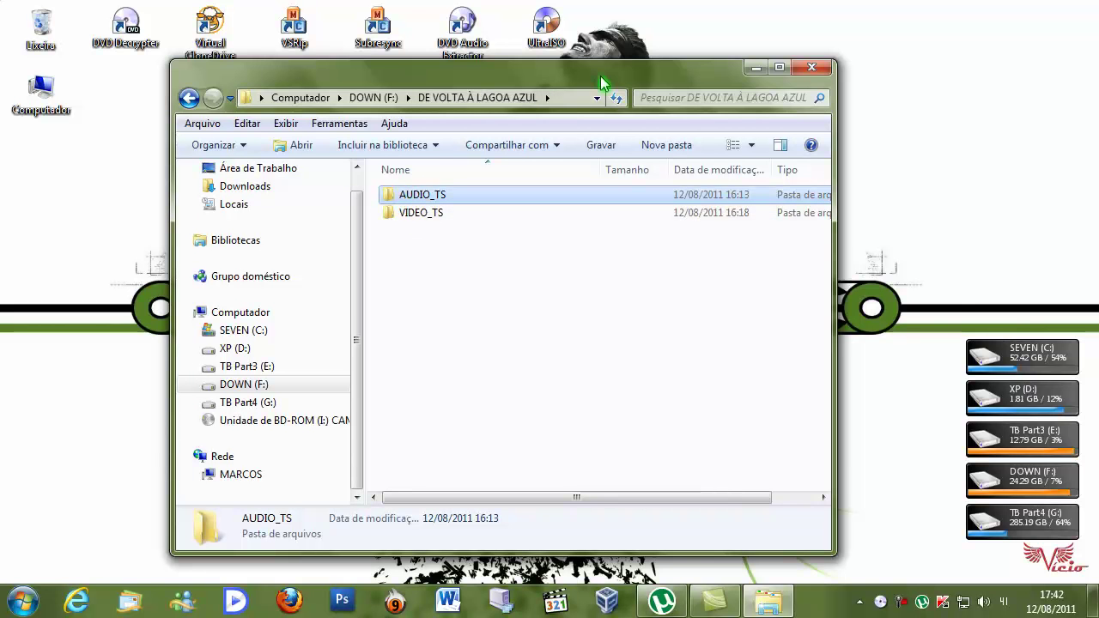
Launch UltraISO and arrange it side by side with the DE VOLTA À LAGOA AZUL folder window.
left_click_drag(600, 76, 577, 103)
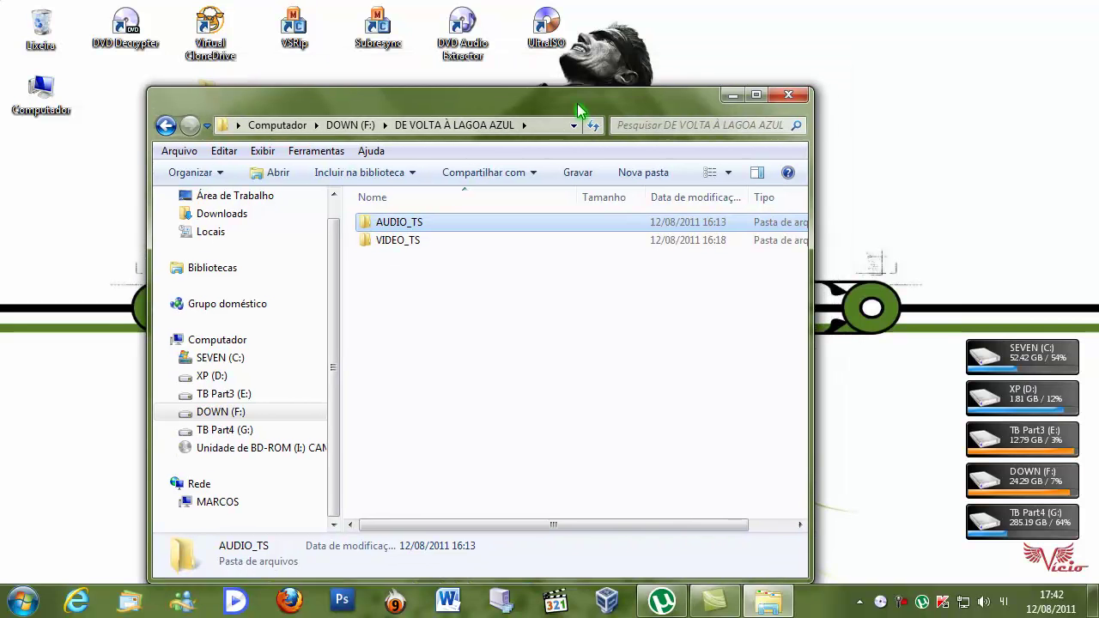
left_click(547, 30)
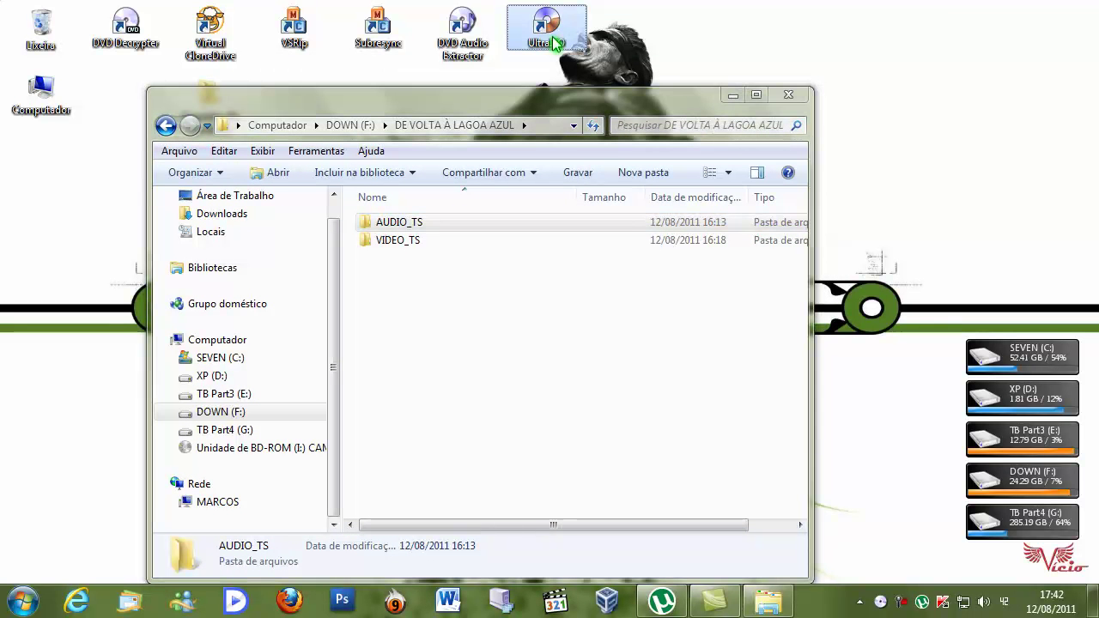
left_click_drag(411, 106, 1098, 108)
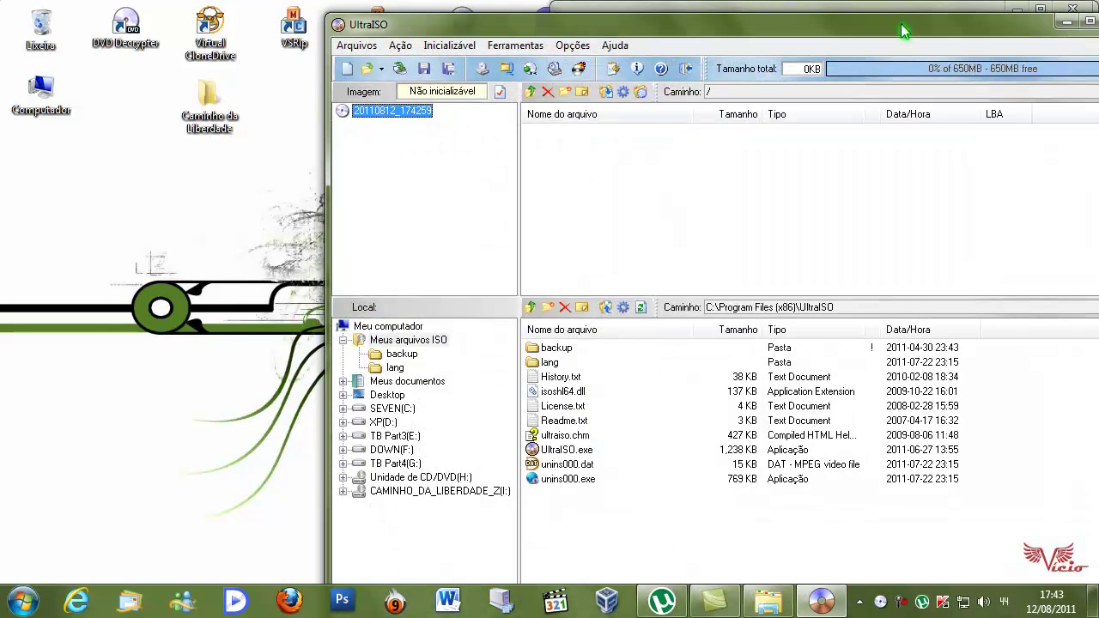
left_click_drag(902, 31, 5, 32)
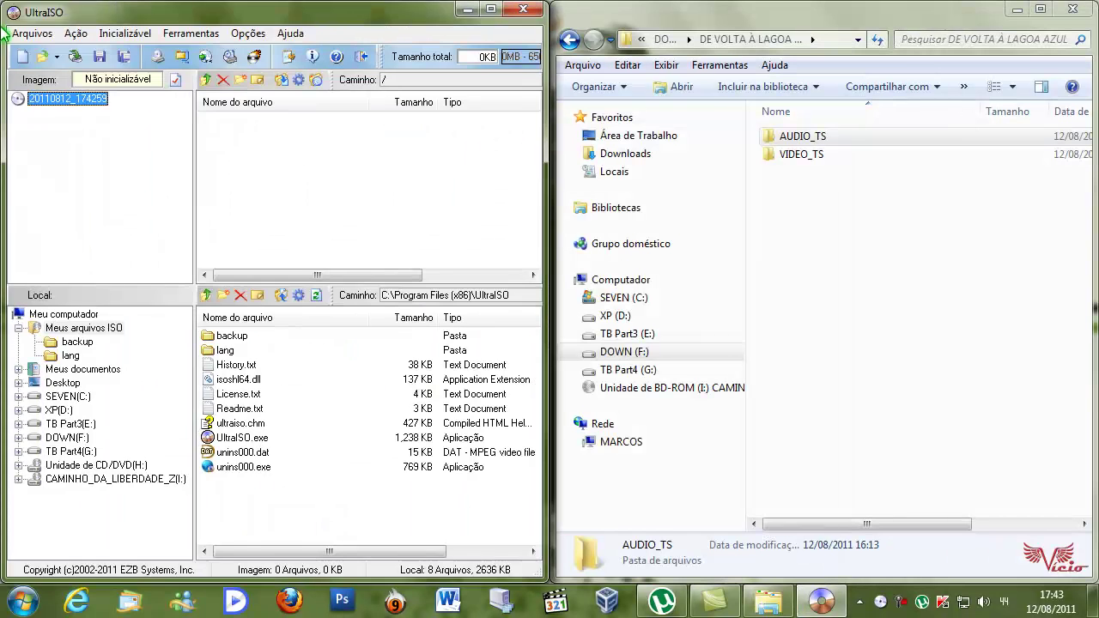
Add both the AUDIO_TS and VIDEO_TS folders from the DE VOLTA À LAGOA AZUL folder to the root of the new UltraISO image.
left_click(780, 138)
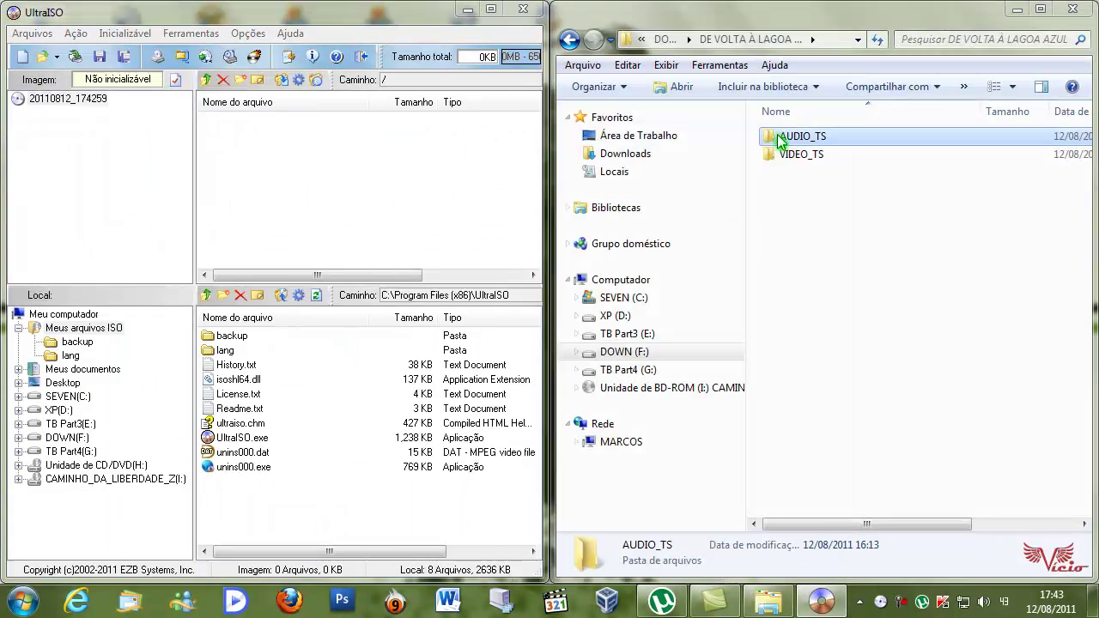
left_click(785, 158, "shift")
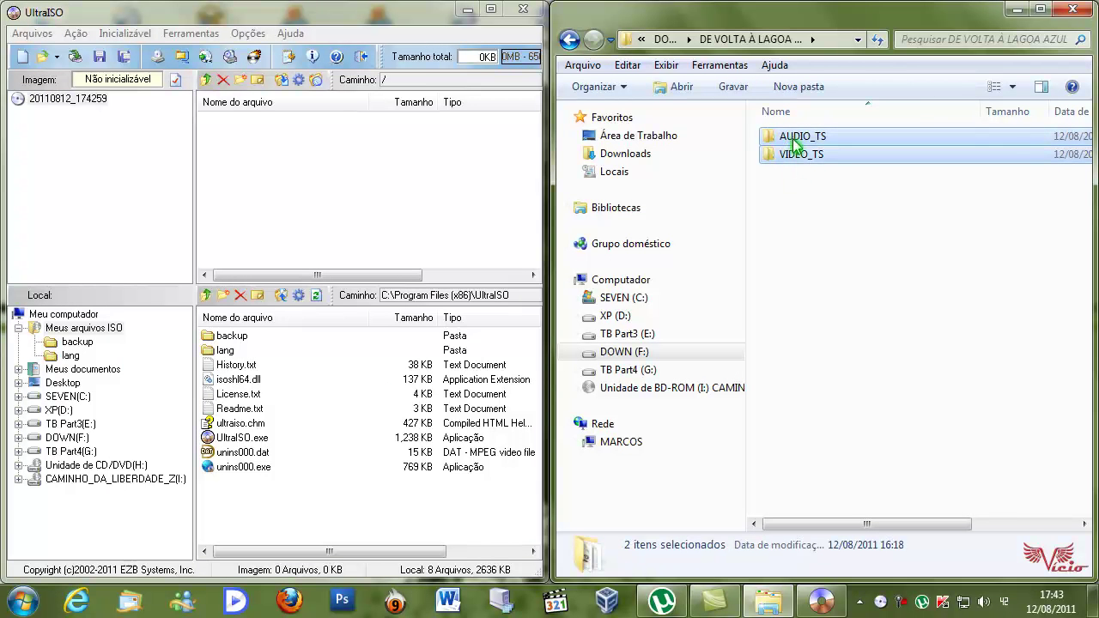
left_click_drag(323, 163, 232, 165)
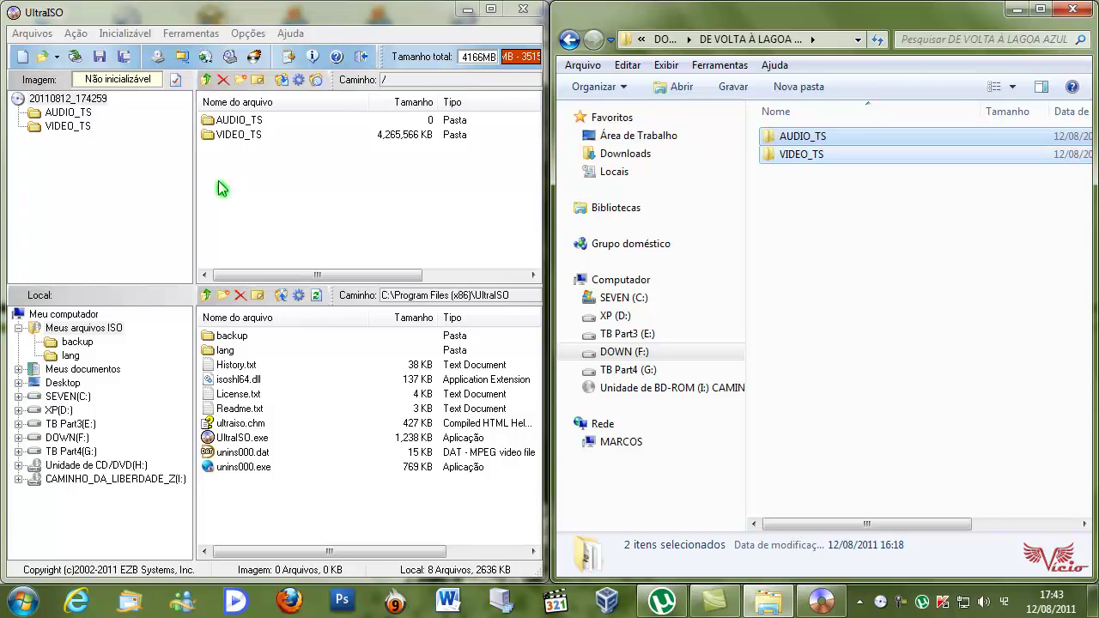
Rename the new disc image's volume label as Caminho da Liberdade.
left_click(60, 99)
right_click(60, 100)
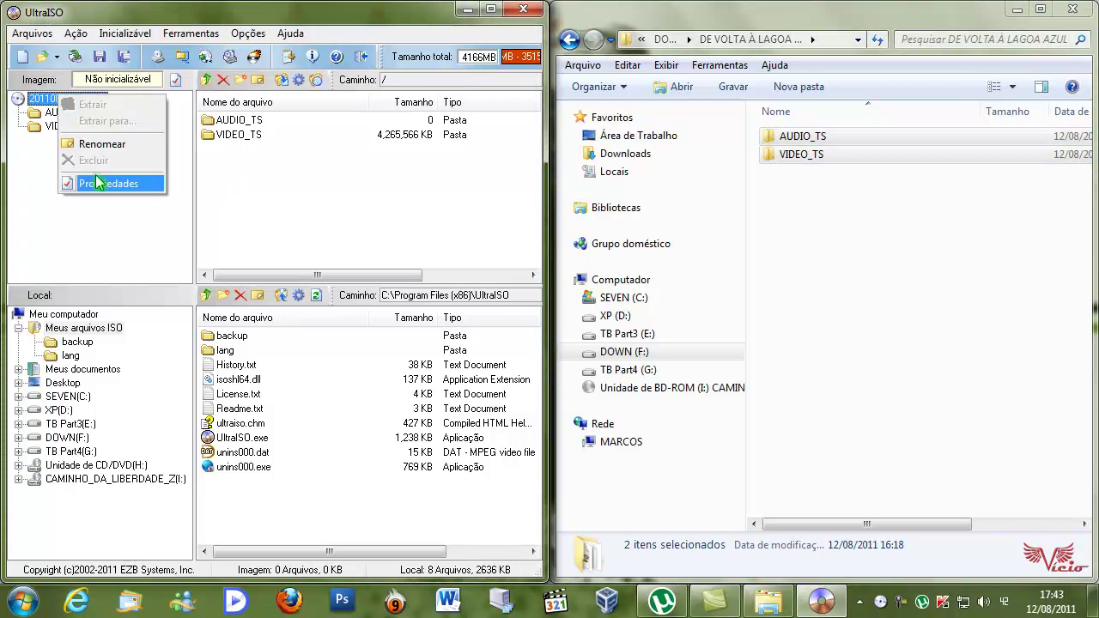
left_click(92, 146)
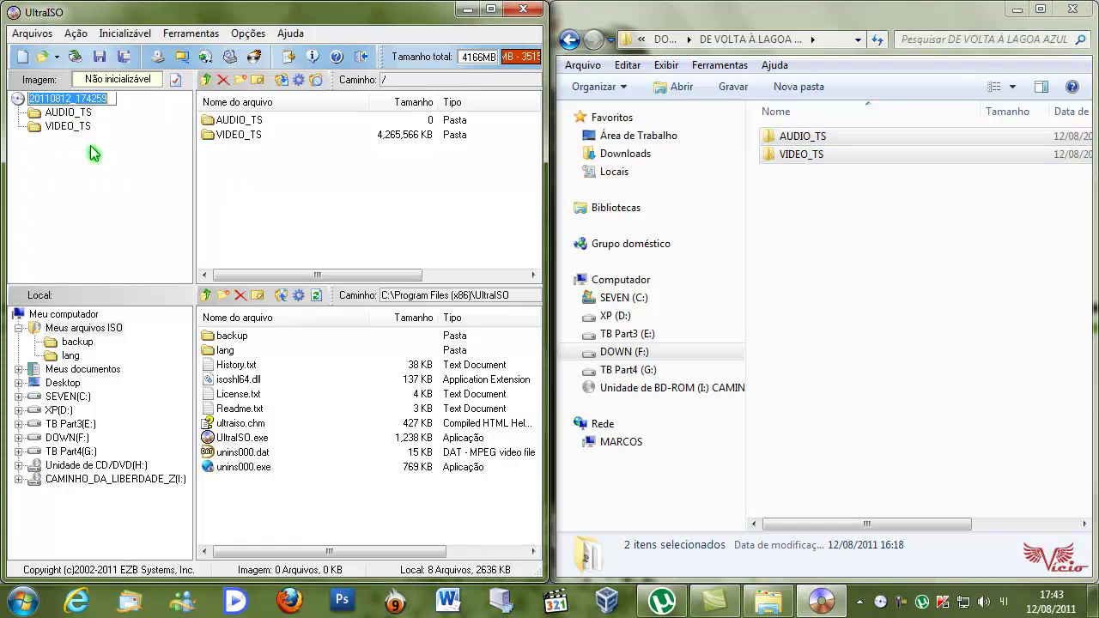
type("Caminh")
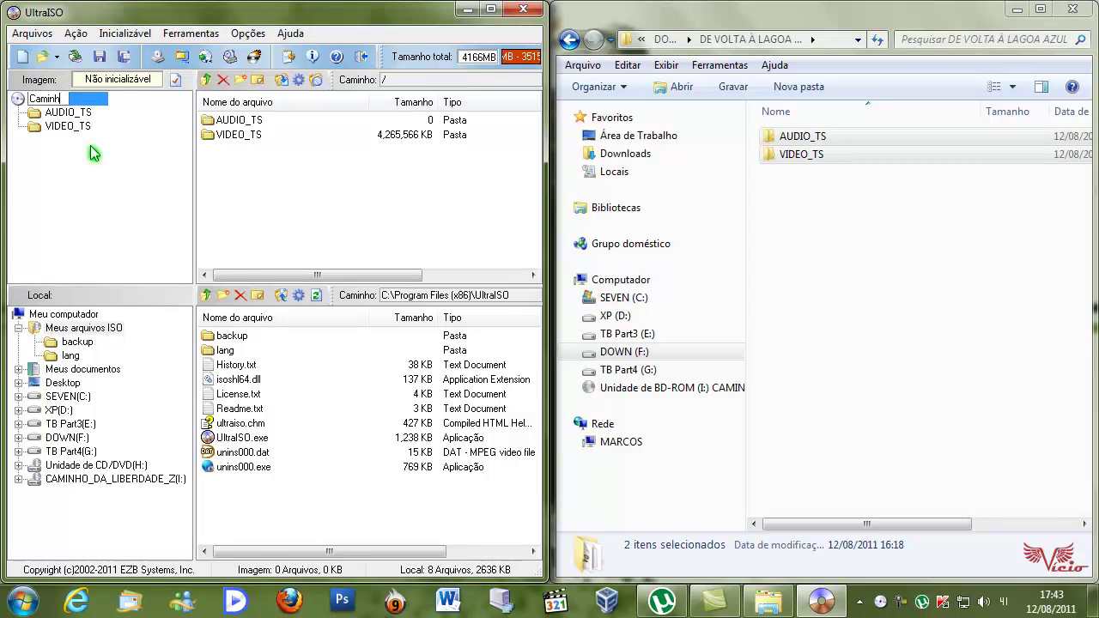
type("o da Liberdade")
key("Return")
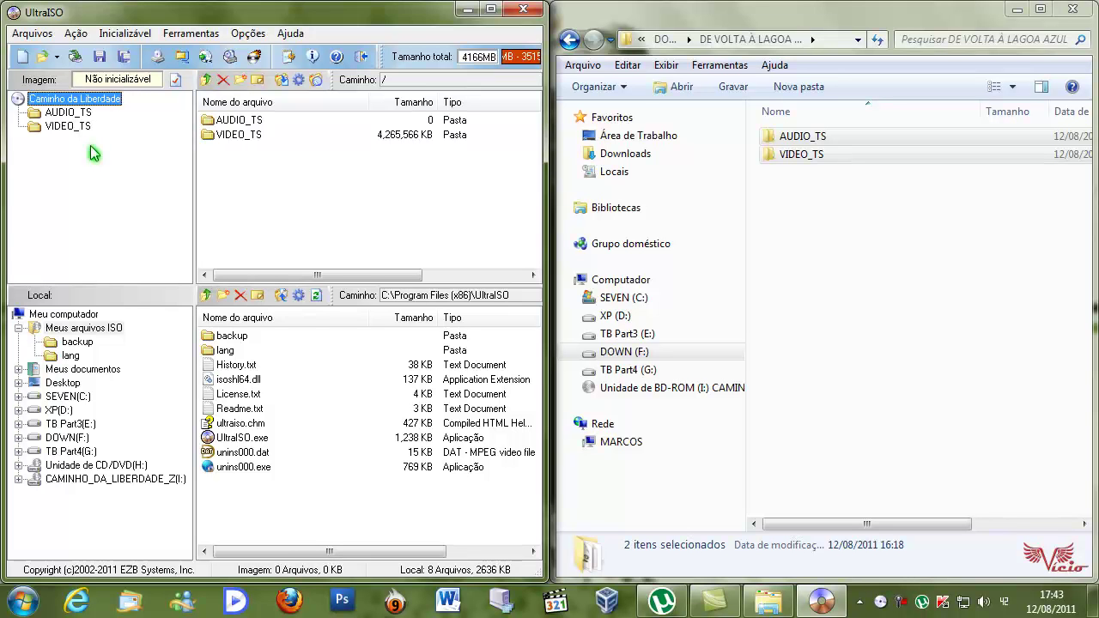
Start saving the image under a new file as a standard ISO and cancel the save.
left_click(32, 34)
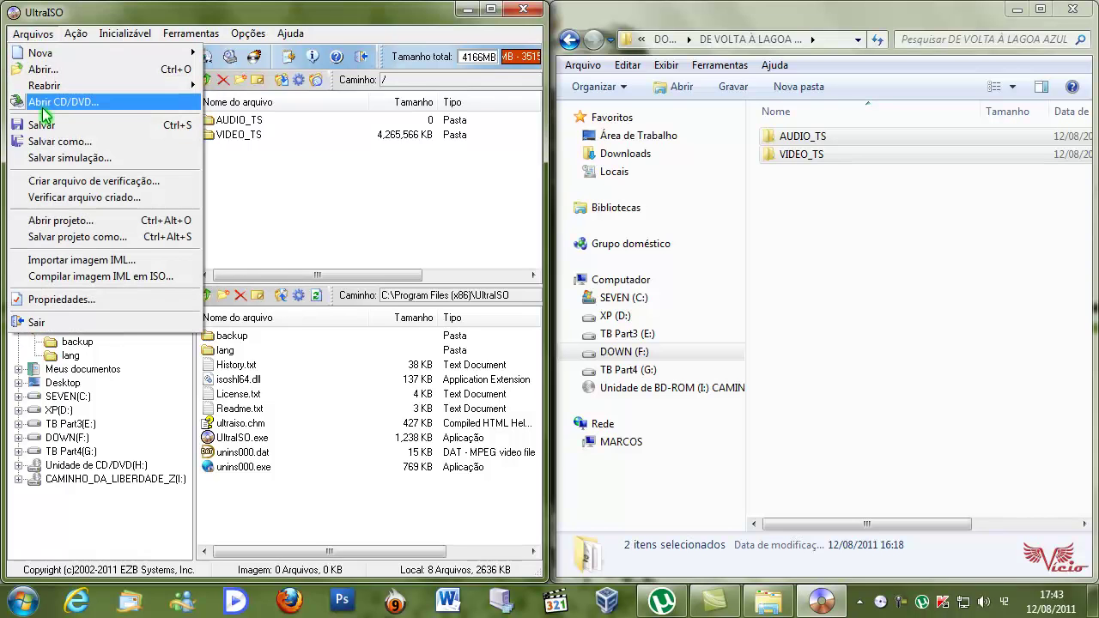
left_click(56, 143)
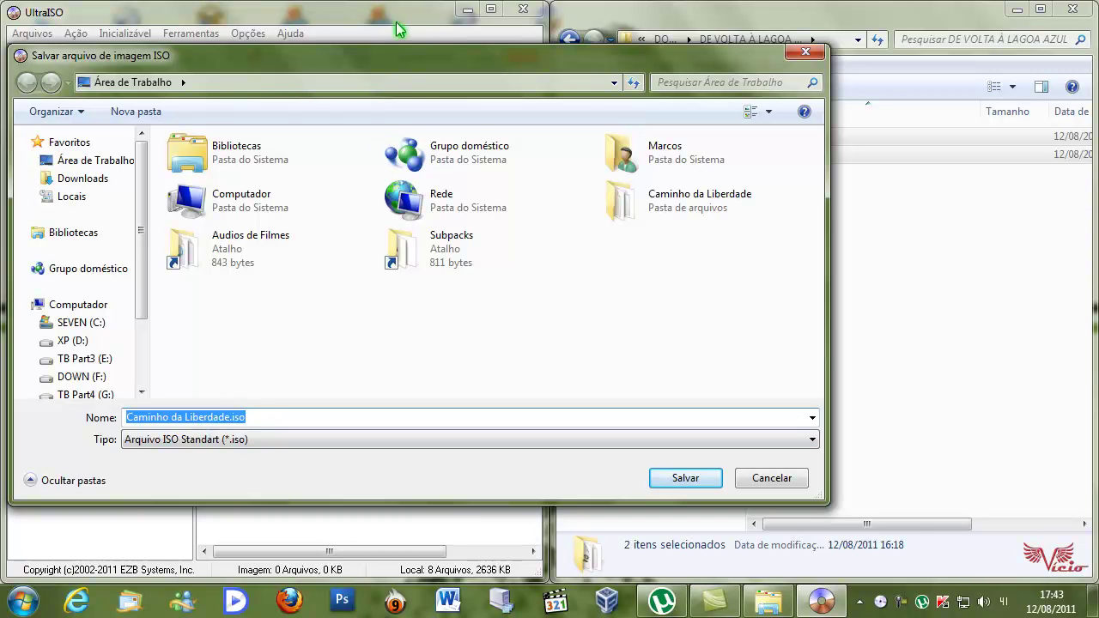
left_click(786, 485)
Close UltraISO without saving the image and close the DE VOLTA À LAGOA AZUL folder window.
left_click(522, 10)
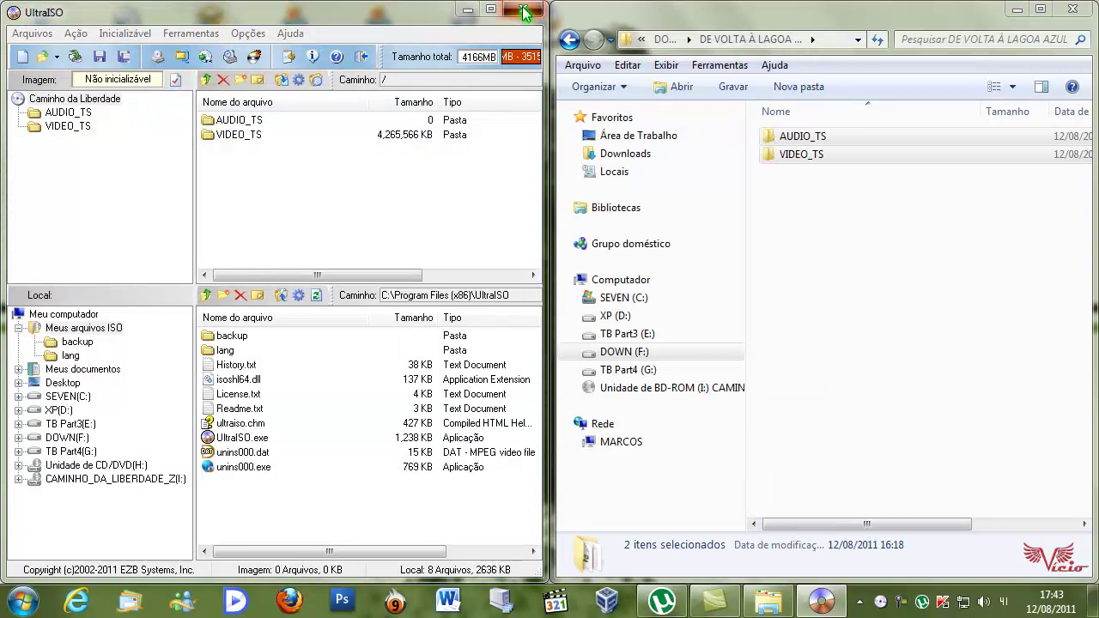
left_click(565, 359)
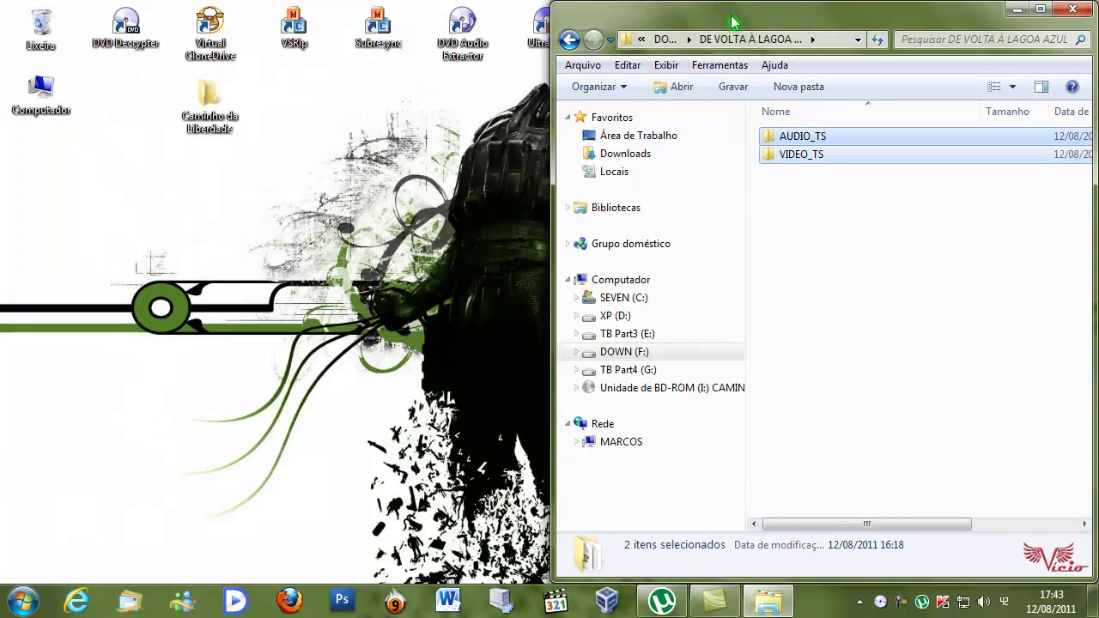
left_click_drag(736, 21, 393, 21)
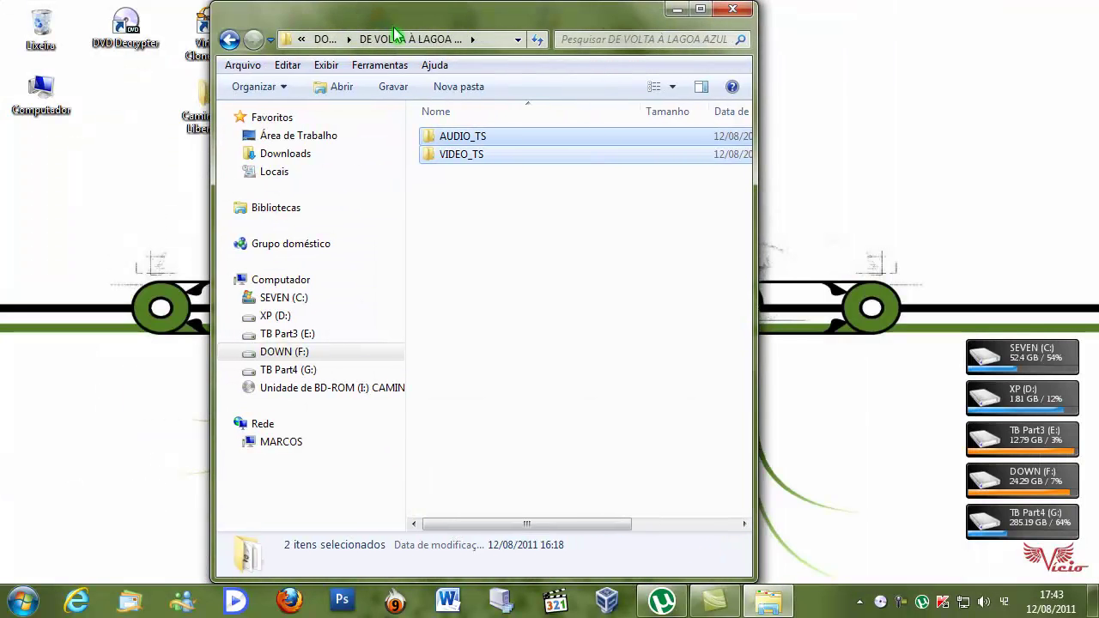
left_click(733, 9)
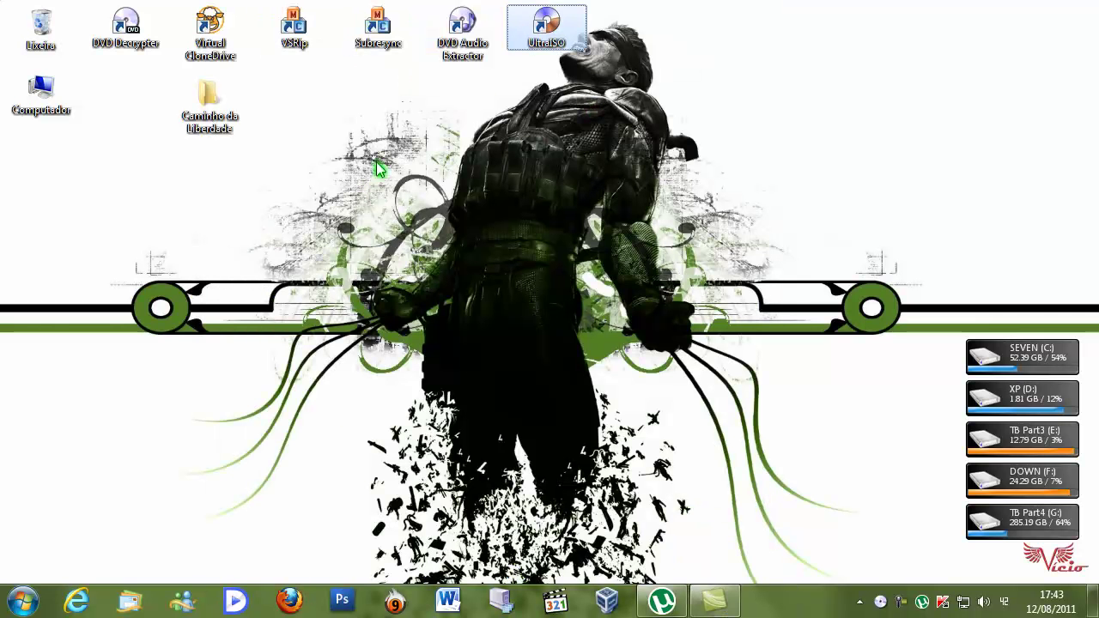
left_click(446, 57)
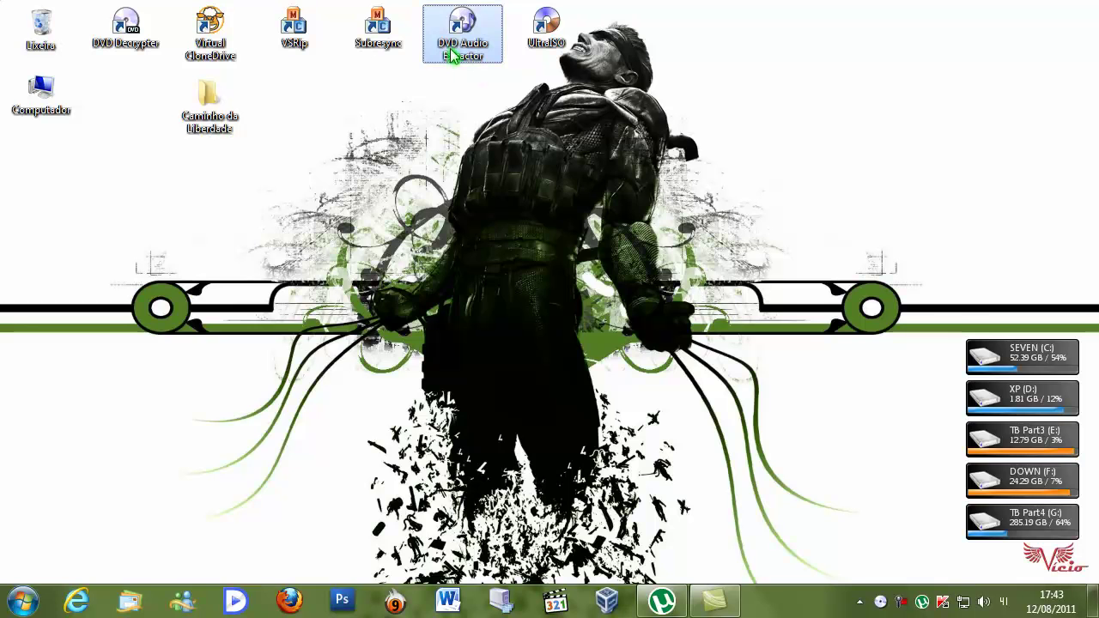
Launch DVD Audio Extractor and set the DVD source to opening DVD files from a file folder.
double_click(453, 56)
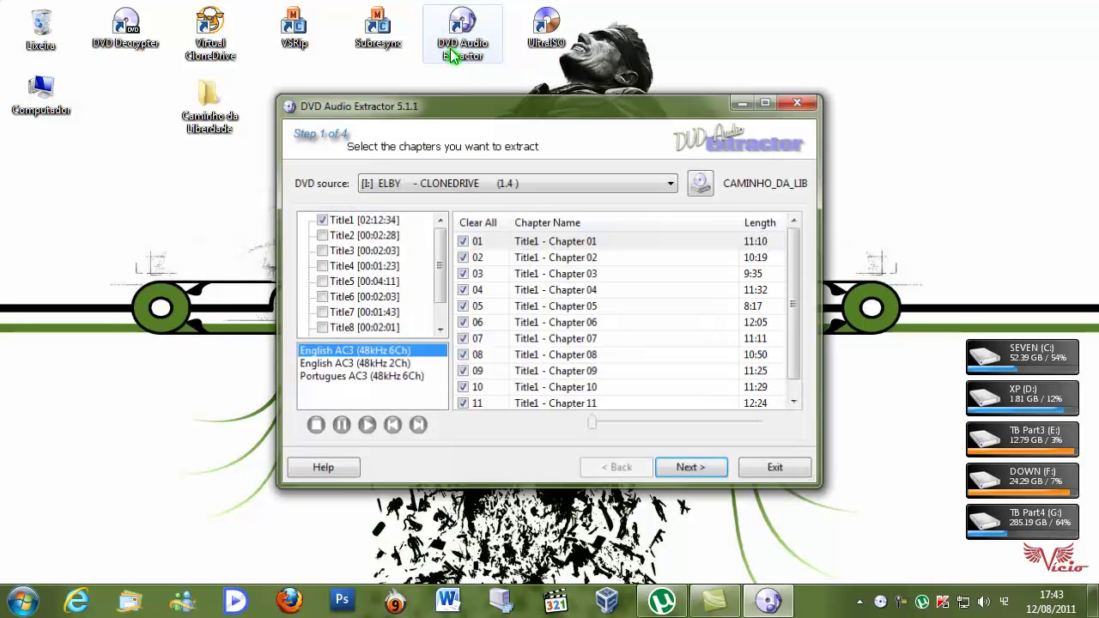
left_click_drag(486, 118, 421, 145)
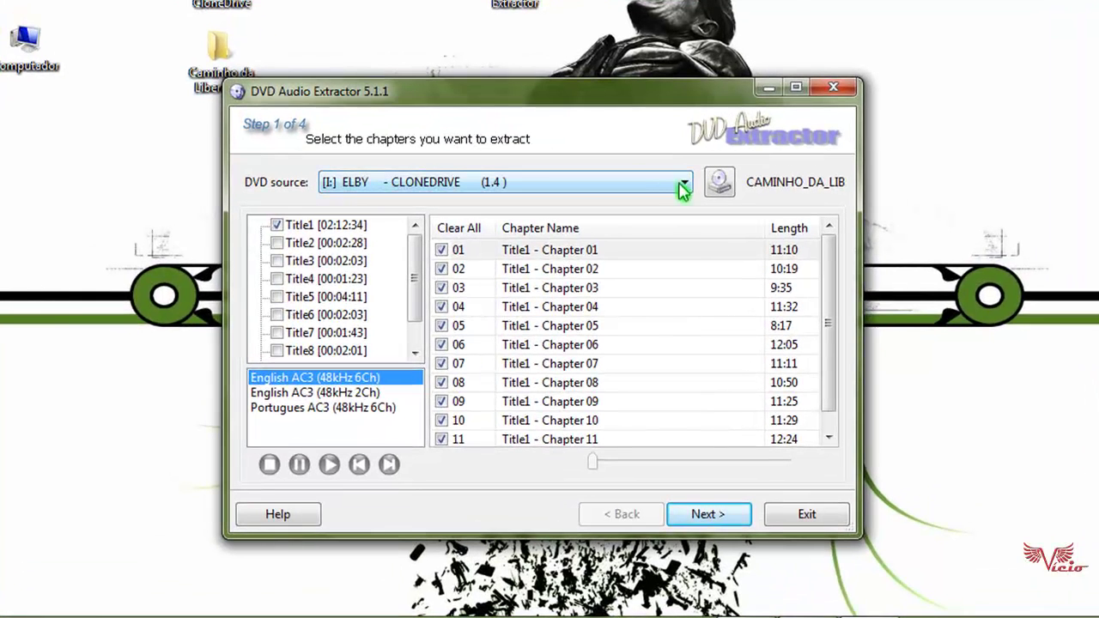
left_click(636, 199)
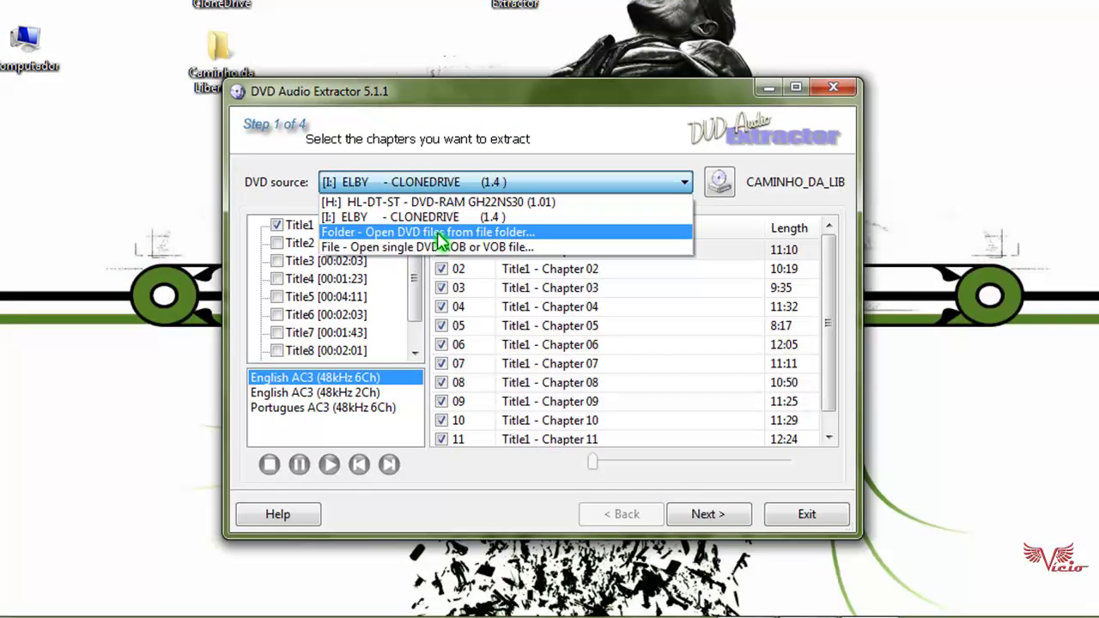
left_click(406, 236)
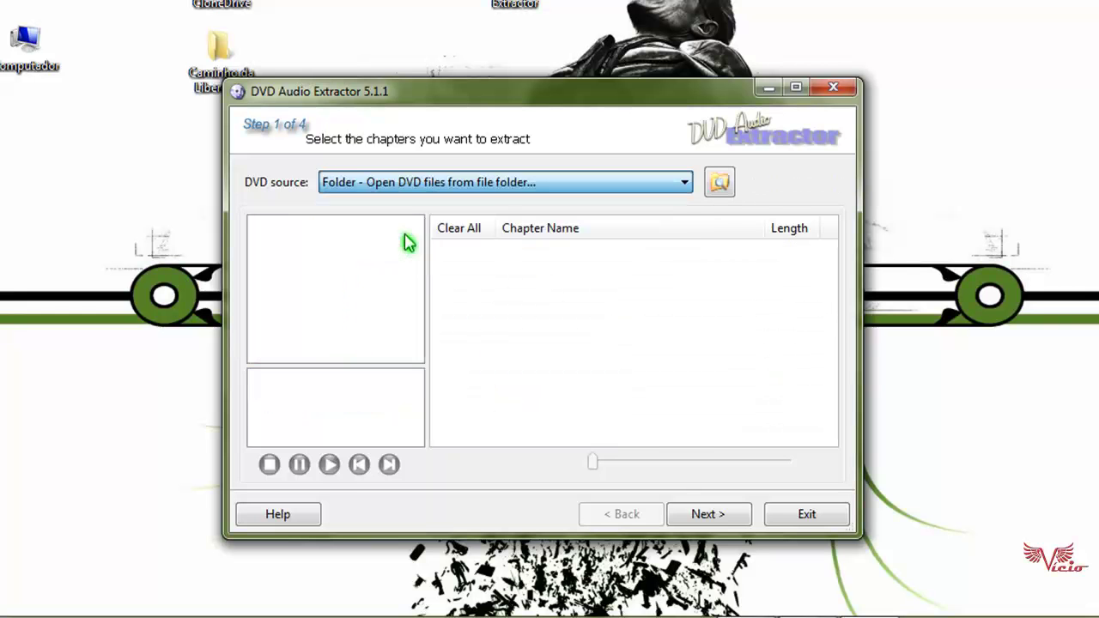
Load the VIDEO_TS folder inside DE VOLTA À LAGOA AZUL on drive DOWN (F:) as the DVD source.
left_click(720, 183)
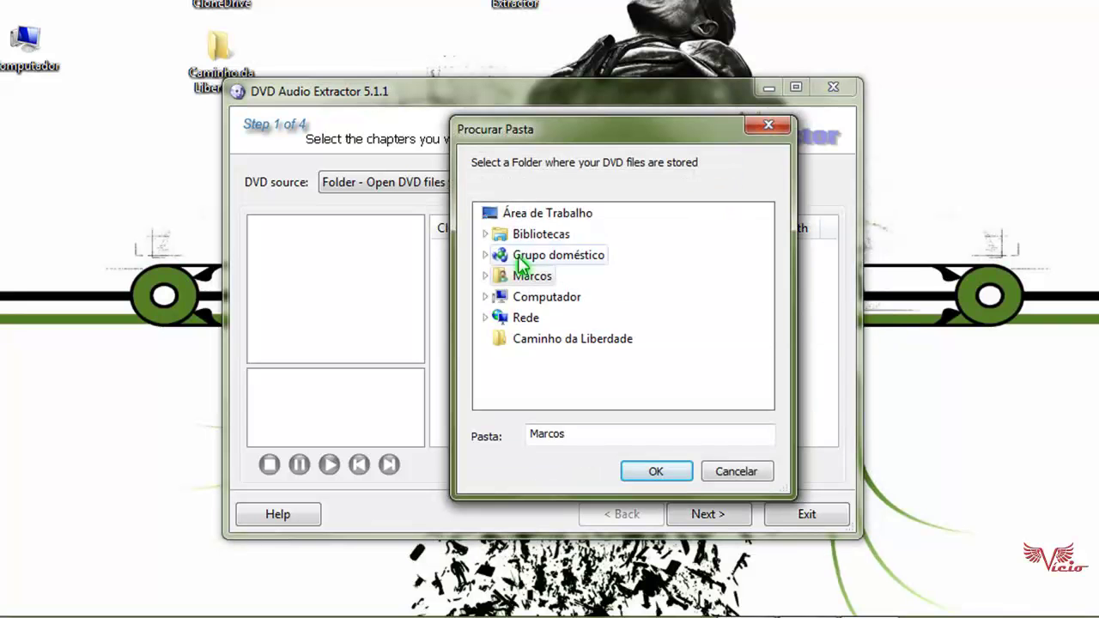
left_click(526, 299)
left_click_drag(768, 302, 767, 318)
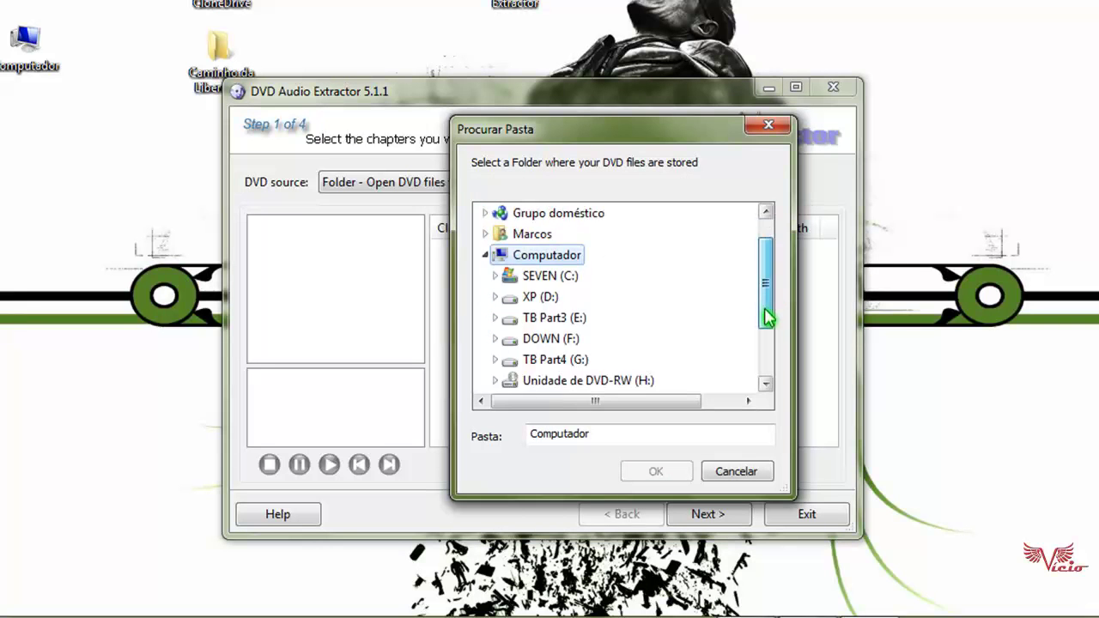
left_click(552, 340)
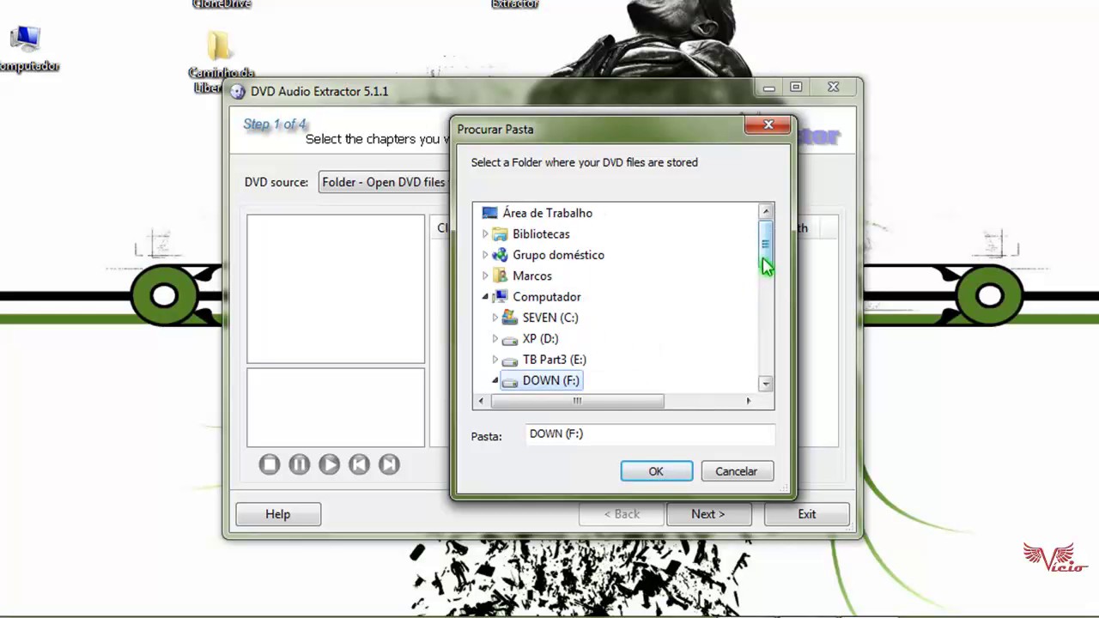
left_click_drag(764, 258, 754, 307)
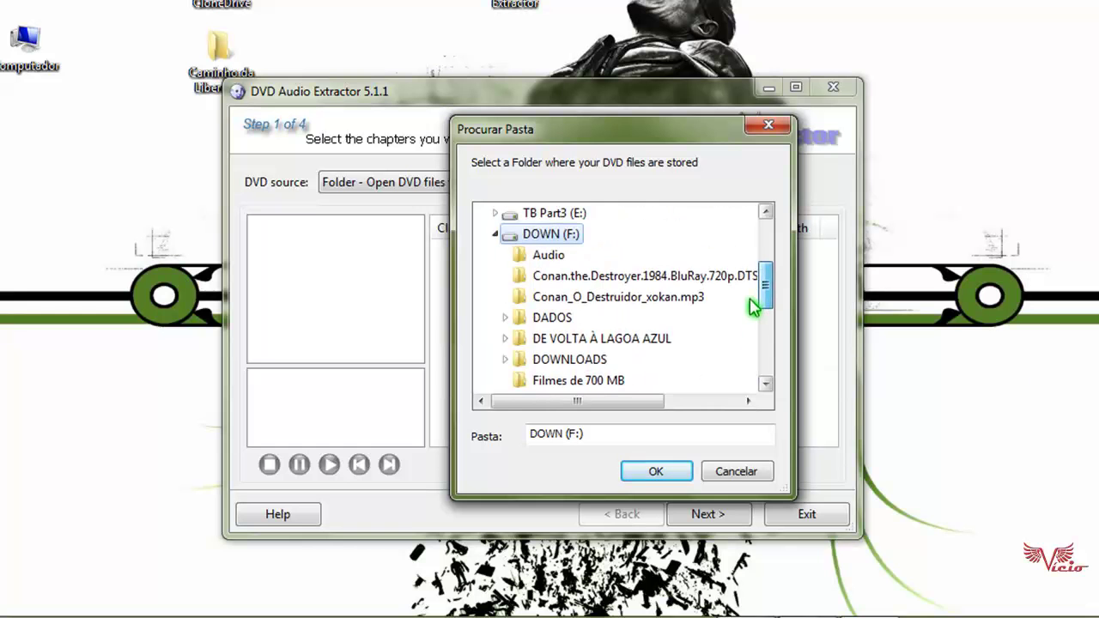
left_click(597, 339)
left_click(765, 384)
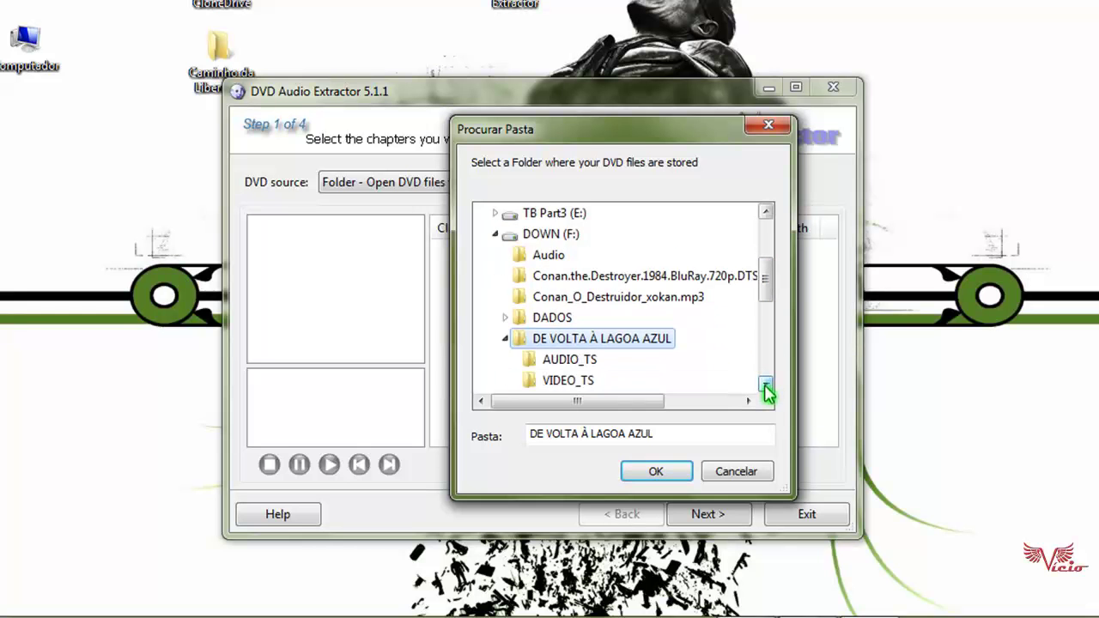
left_click(765, 386)
left_click(765, 387)
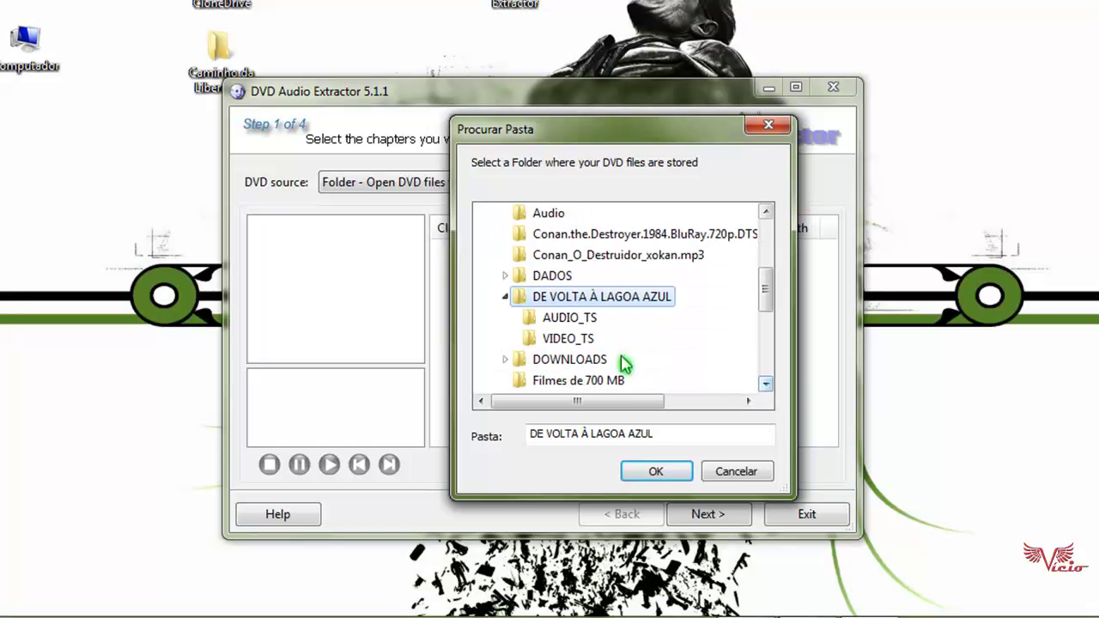
left_click(566, 340)
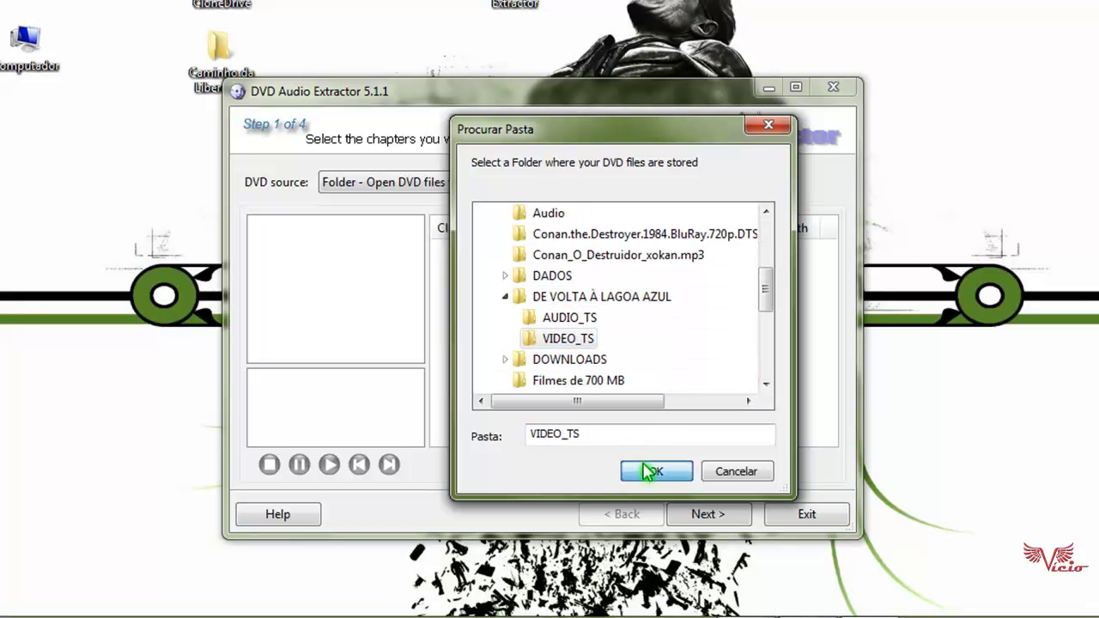
left_click(653, 471)
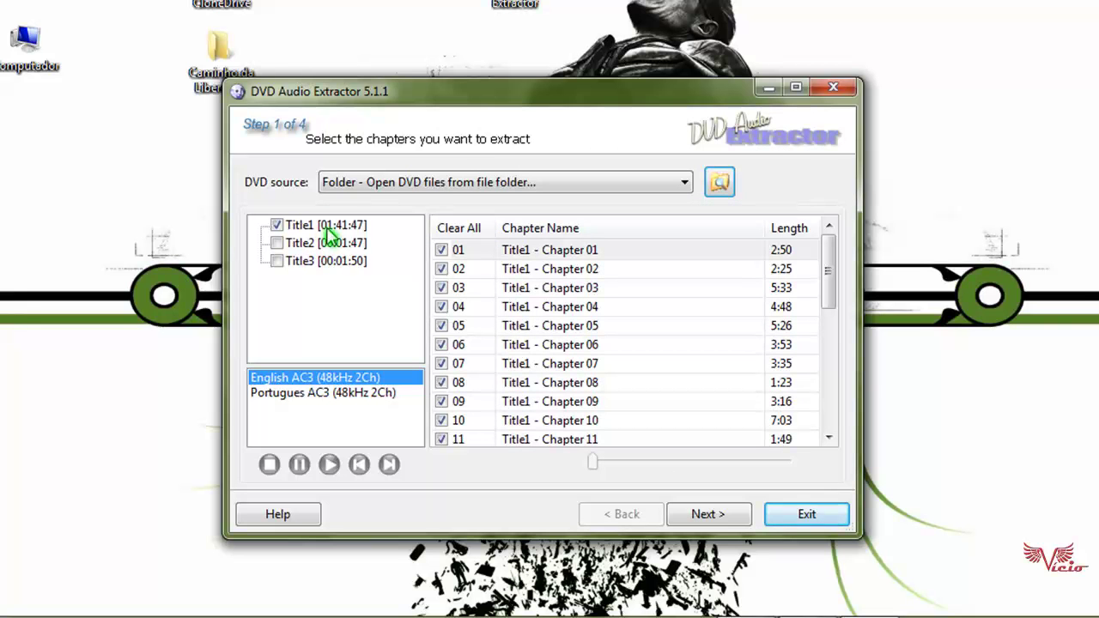
Select the Portugues AC3 (48kHz 2Ch) audio stream of Title1 and choose Direct Stream Demux as the output format.
left_click(305, 397)
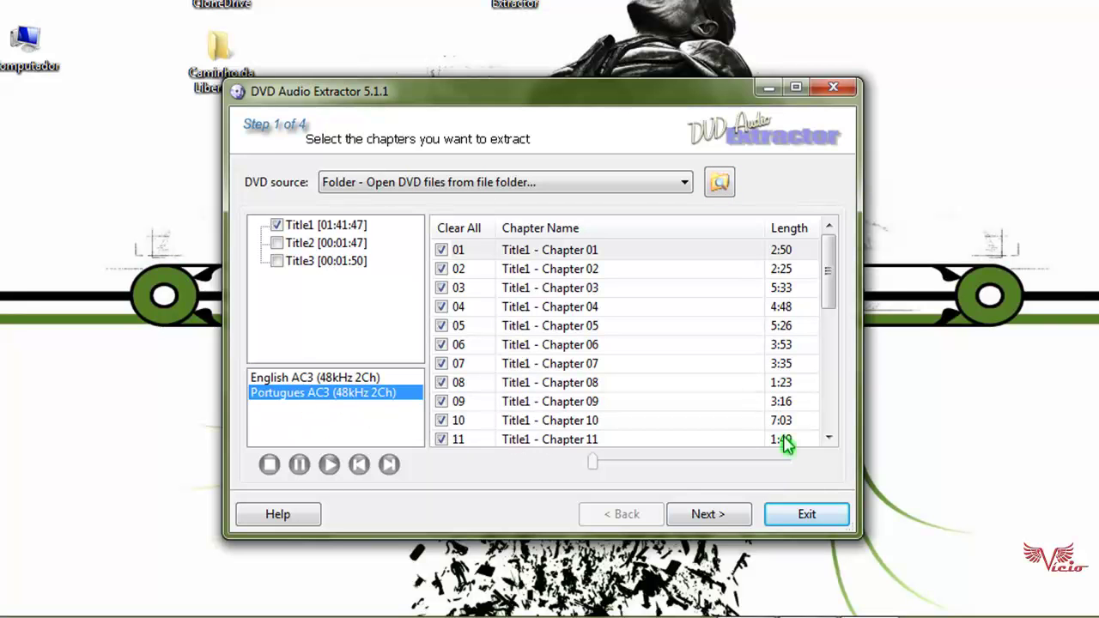
left_click(708, 520)
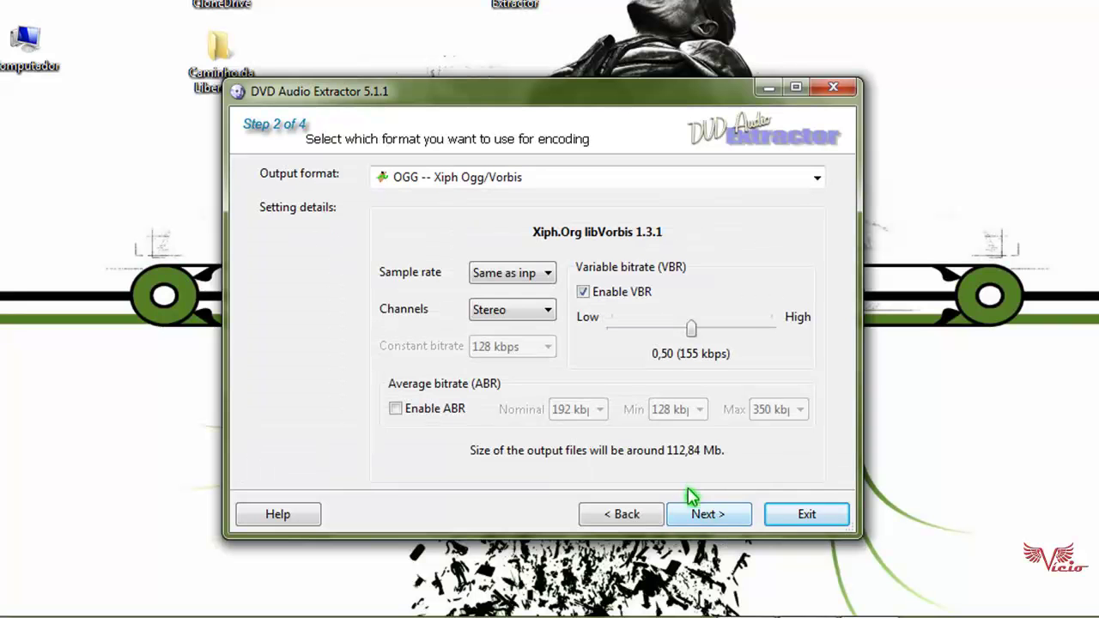
left_click(548, 273)
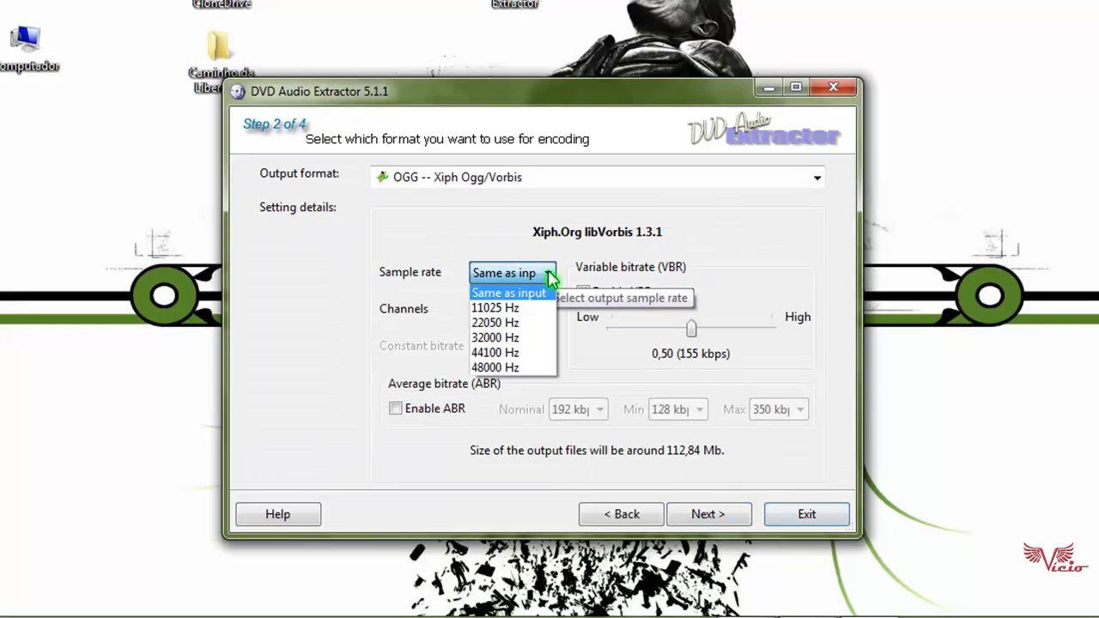
left_click(548, 275)
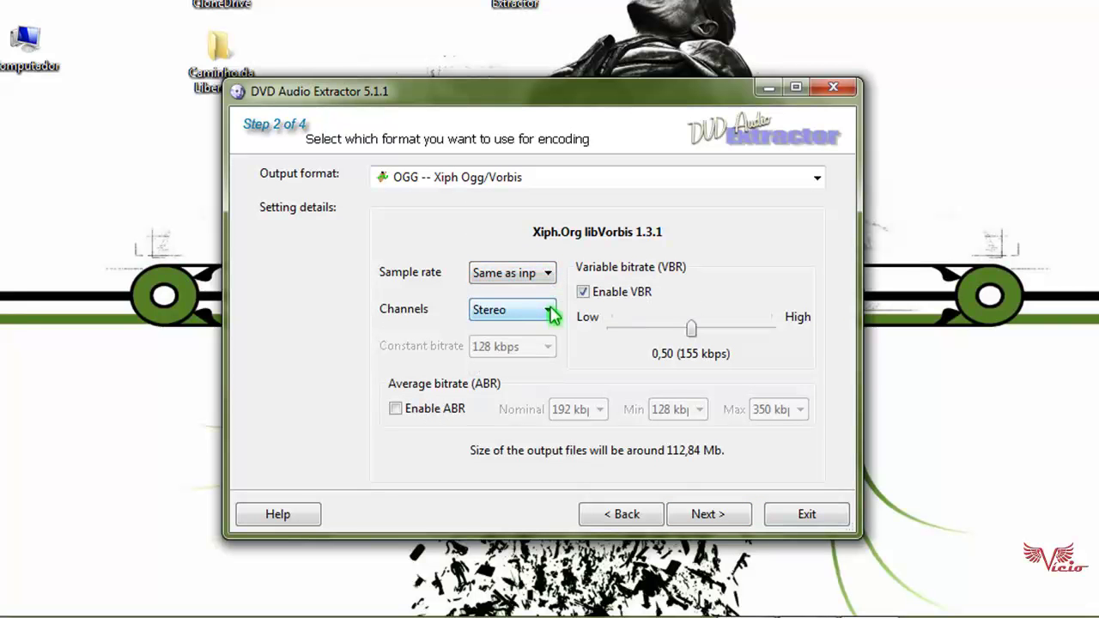
left_click(549, 311)
left_click(551, 311)
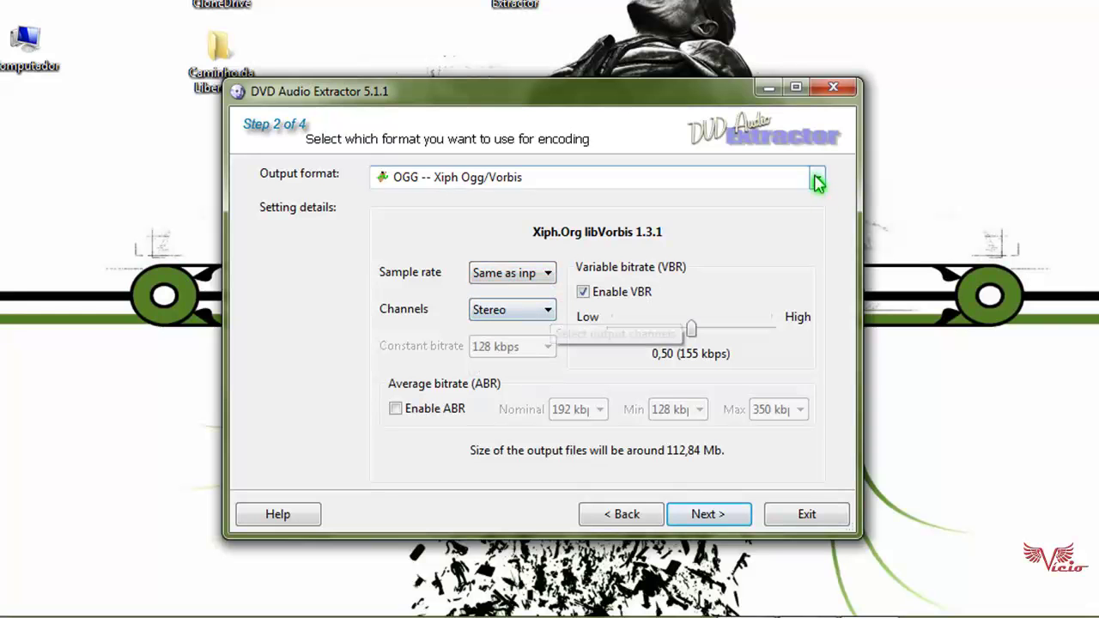
left_click(817, 180)
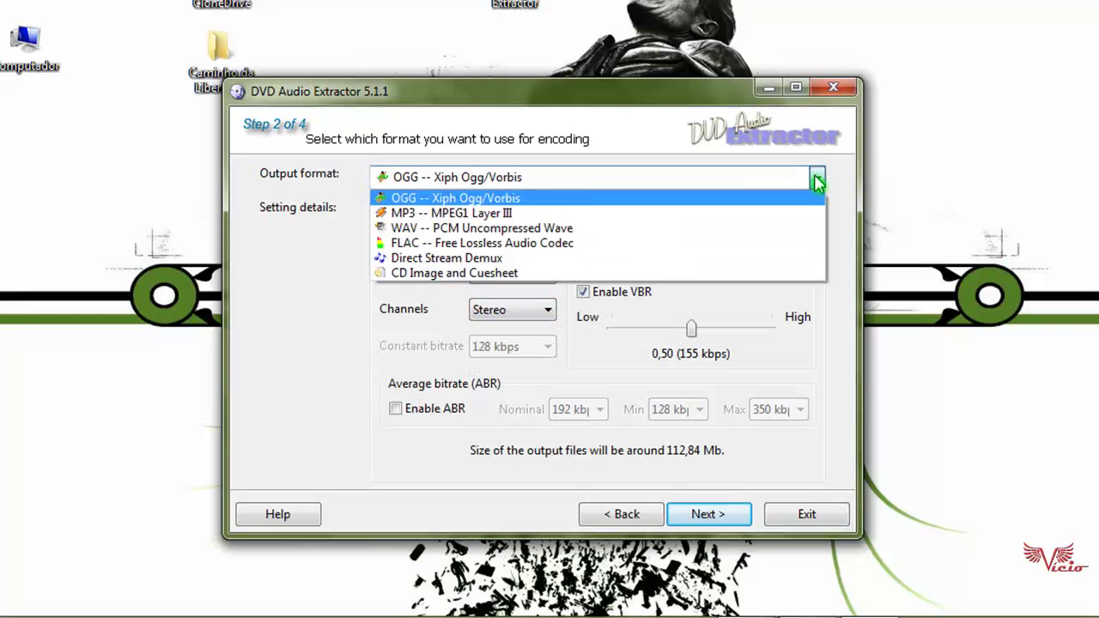
left_click(460, 258)
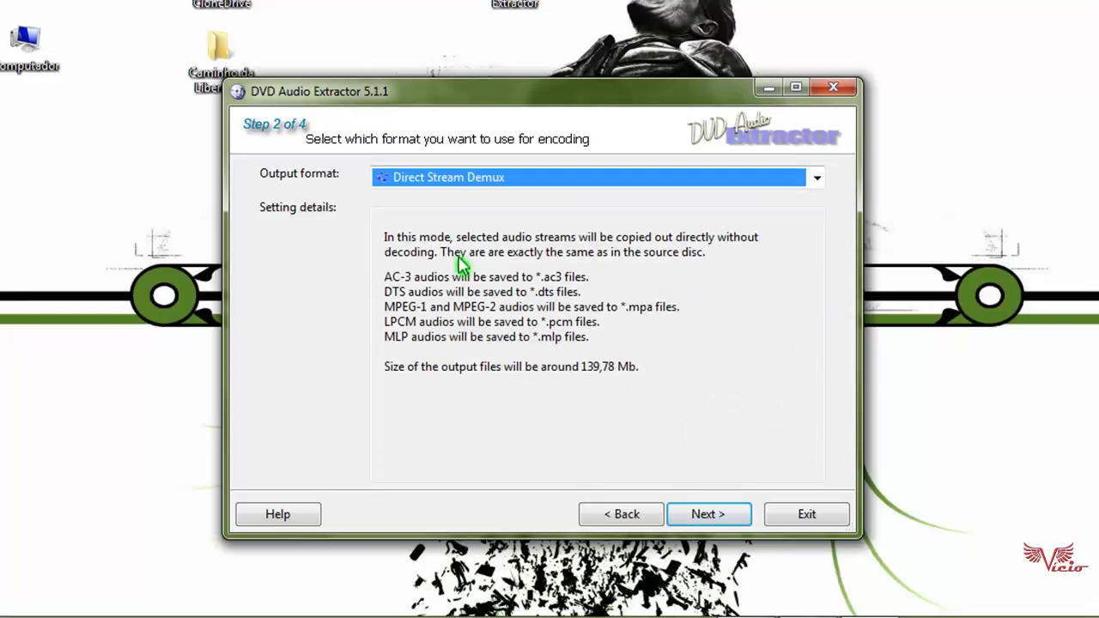
left_click(704, 519)
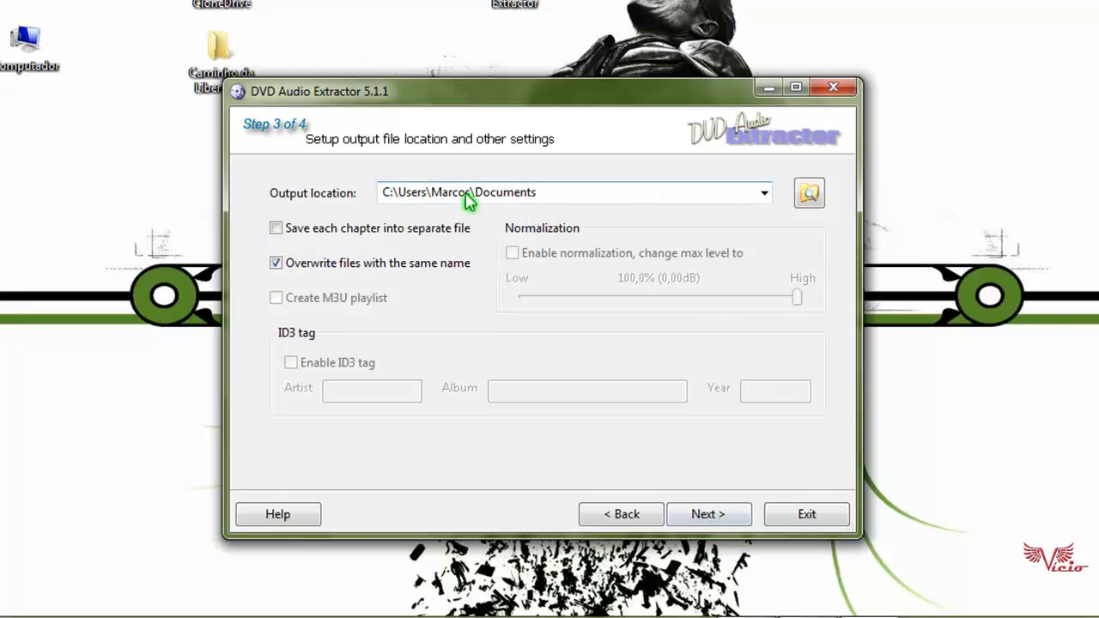
Set the output location to the Caminho da Liberdade folder on the desktop and proceed to the encoding stage.
left_click(764, 196)
left_click(810, 193)
left_click(810, 192)
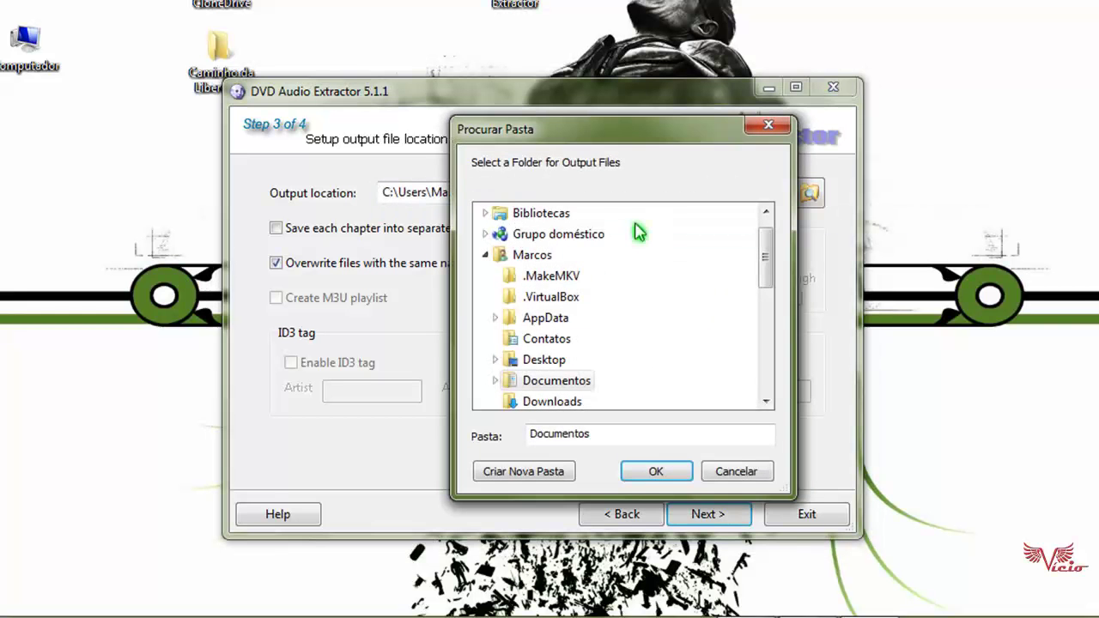
left_click_drag(768, 270, 767, 375)
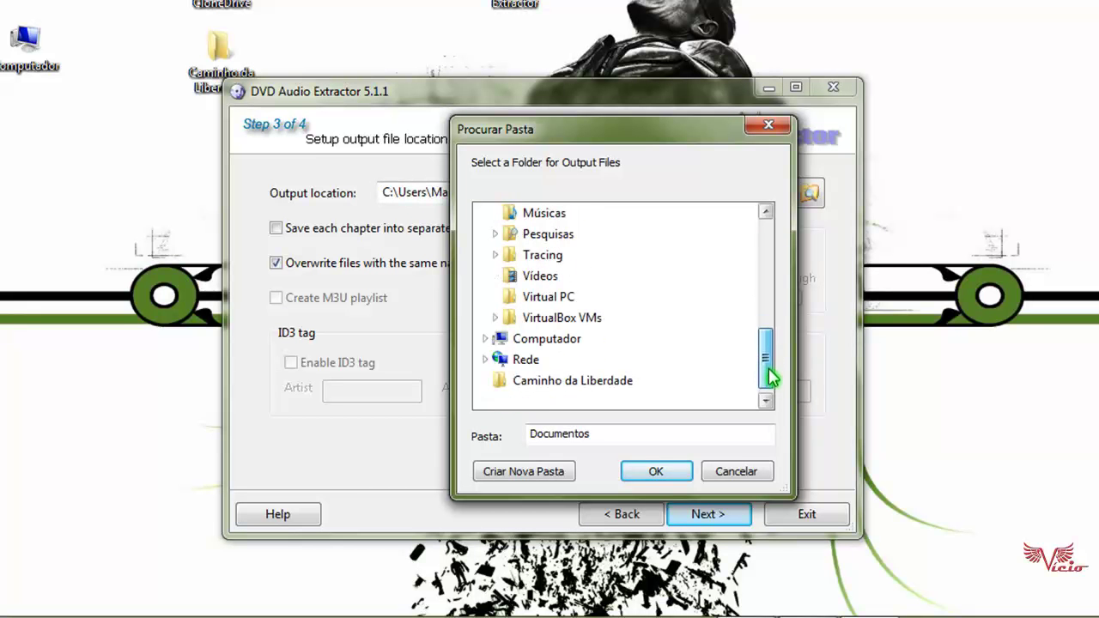
left_click(601, 384)
left_click(659, 473)
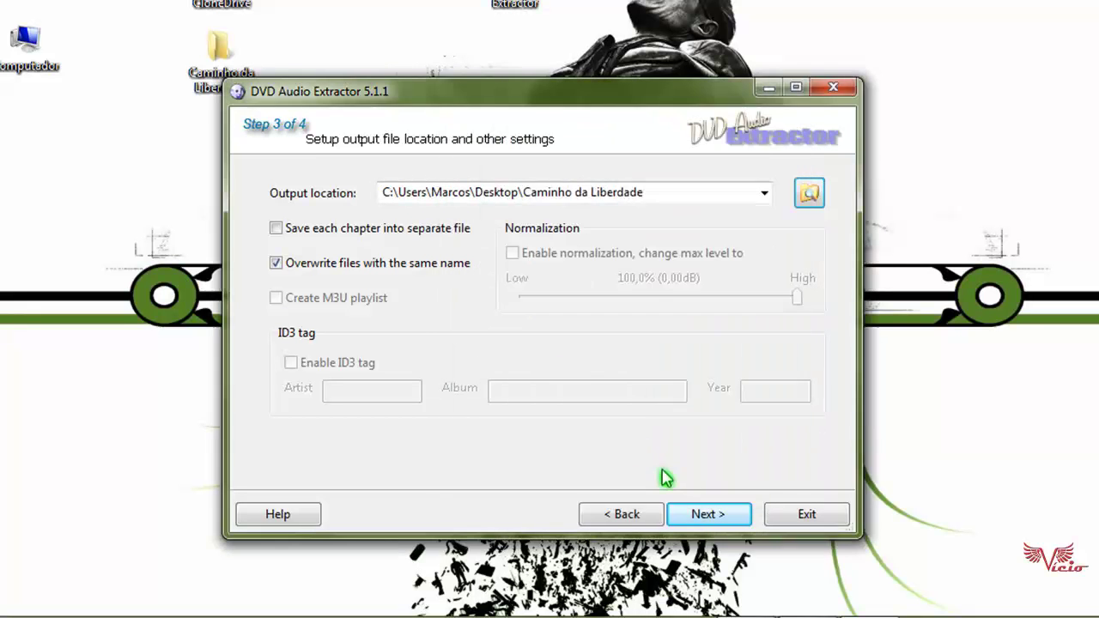
left_click(705, 515)
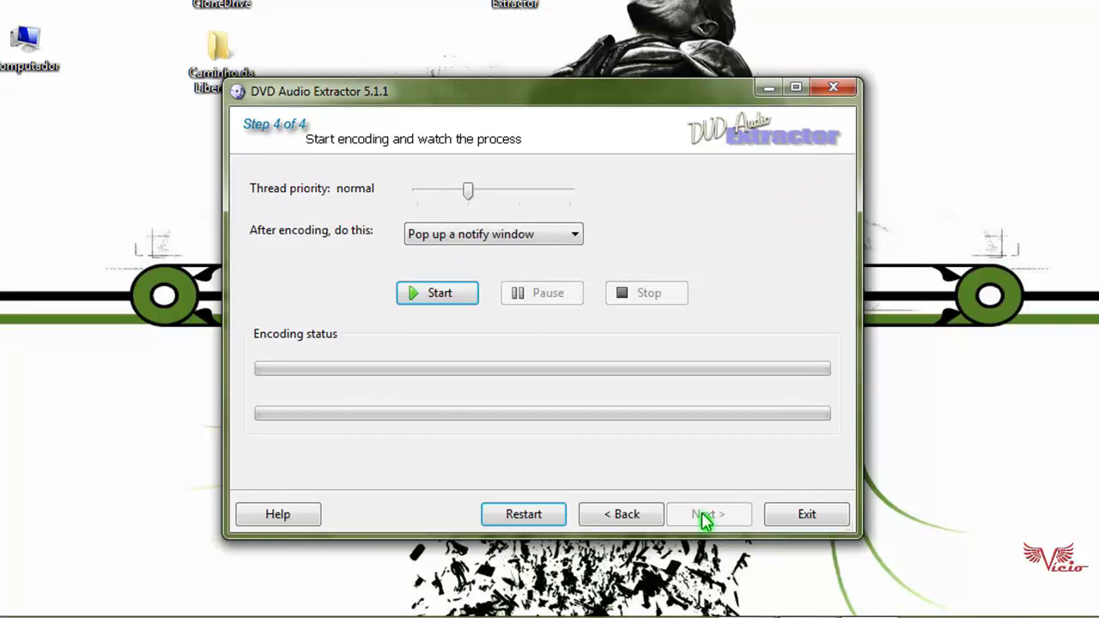
Start extracting the audio, stop the encoding partway and close DVD Audio Extractor.
left_click(440, 296)
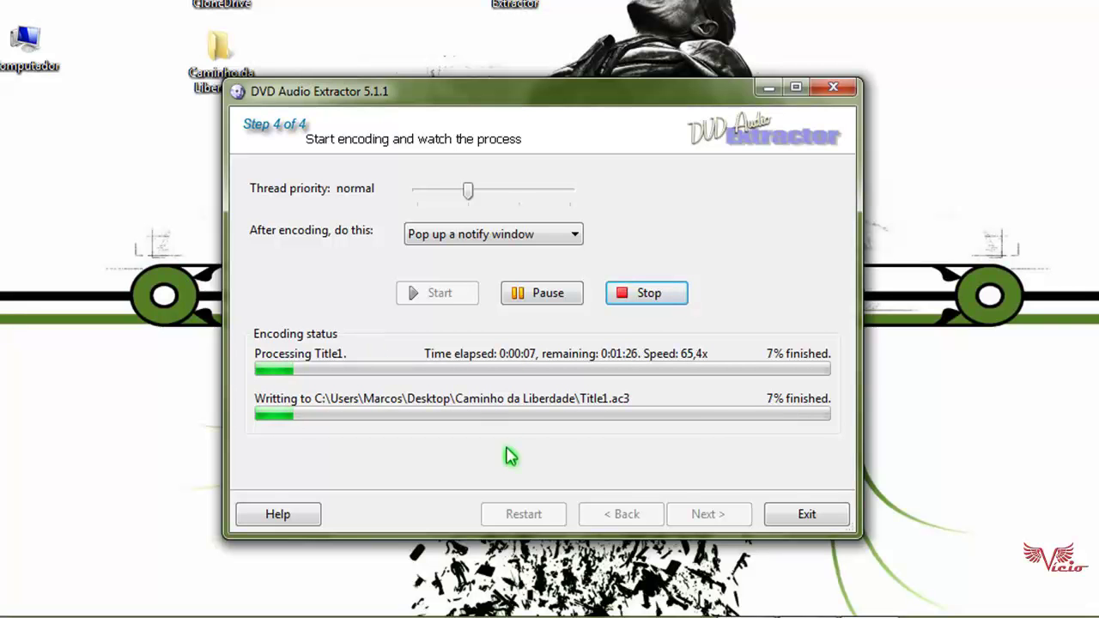
left_click(648, 295)
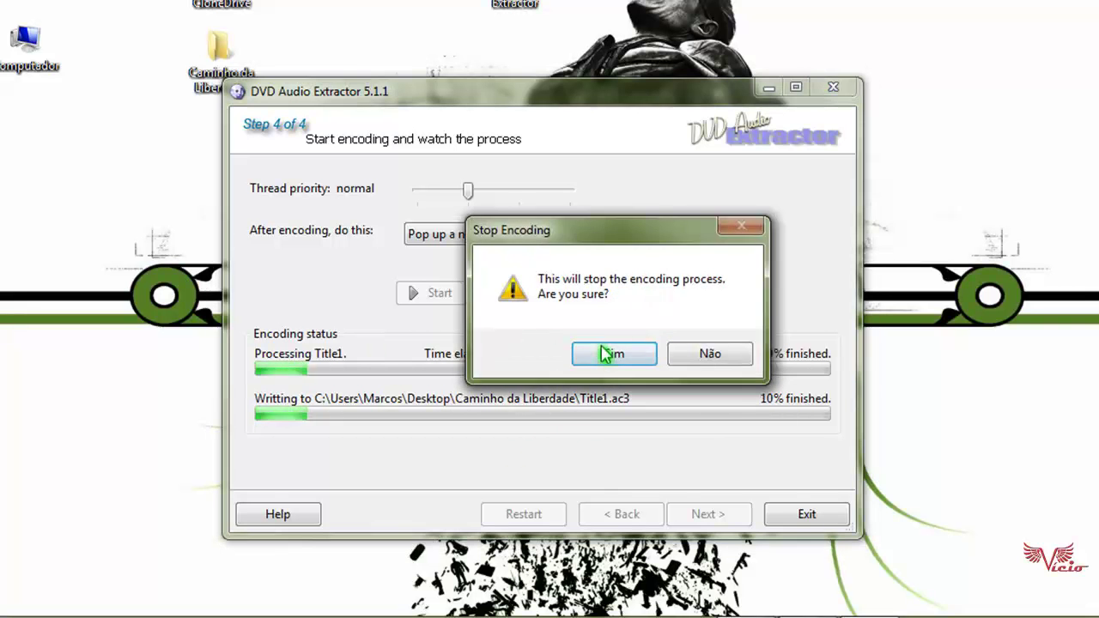
left_click(612, 354)
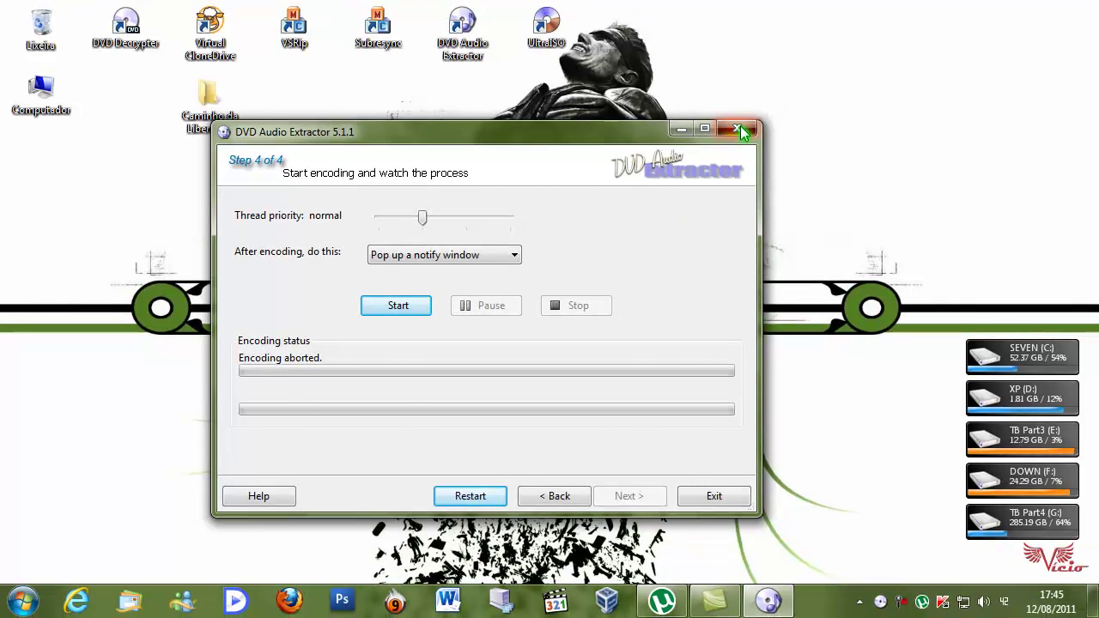
left_click(740, 130)
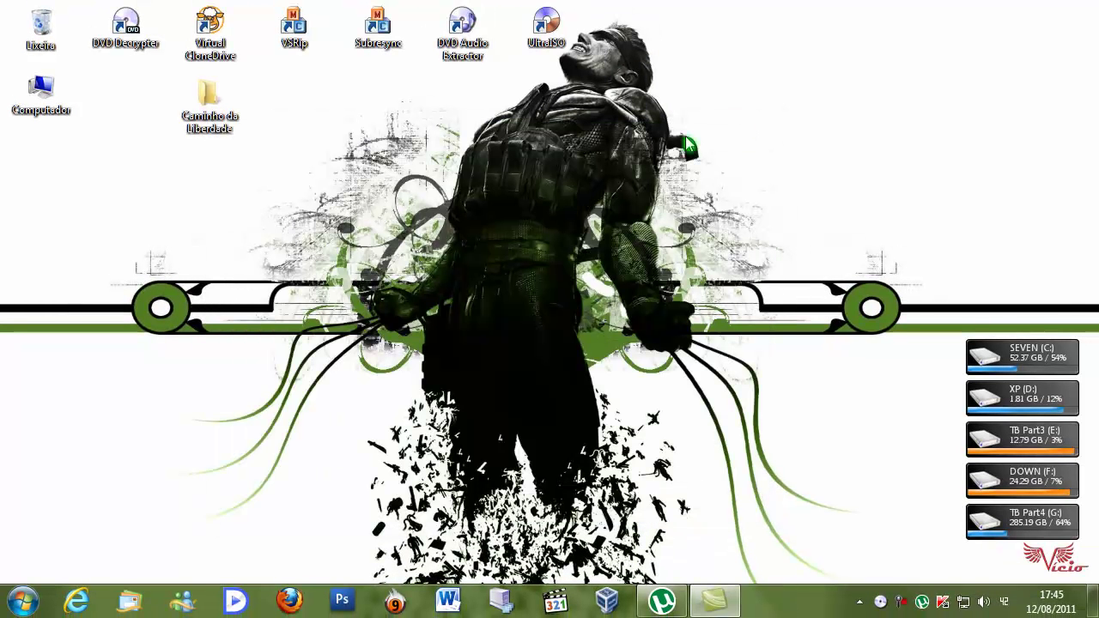
Open the Caminho da Liberdade folder on the desktop and examine the extracted .idx, .sub and .ac3 files.
double_click(463, 51)
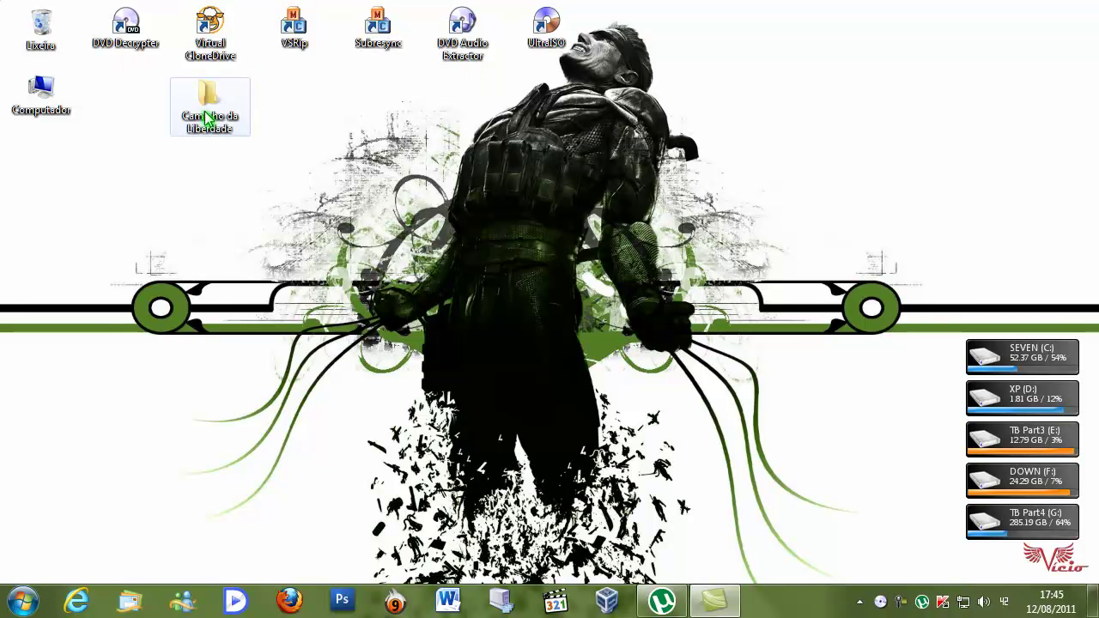
double_click(206, 119)
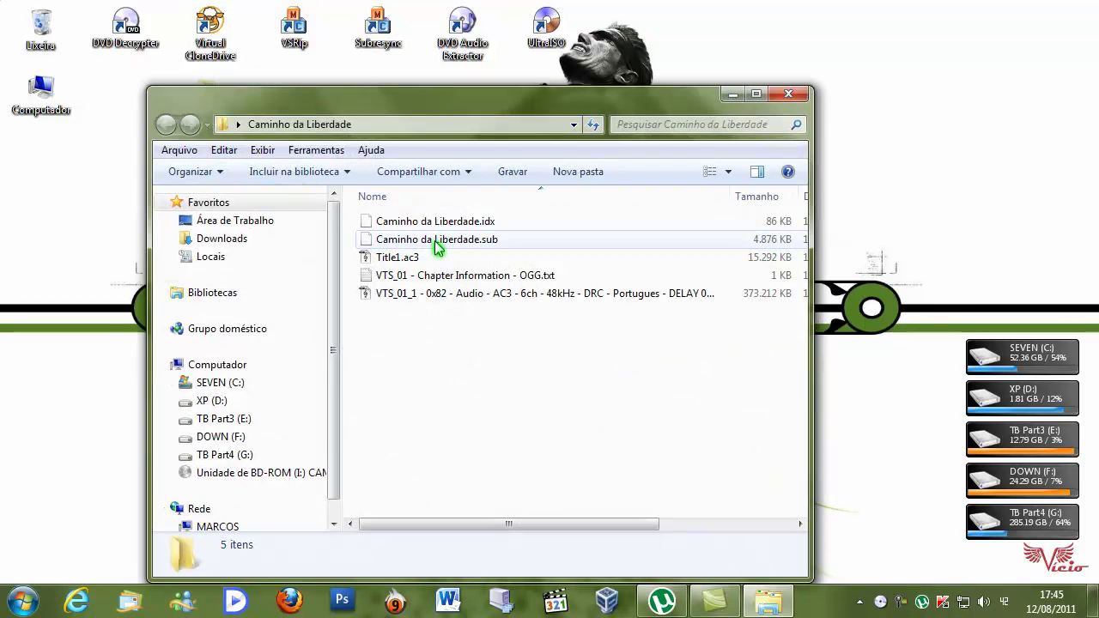
left_click(439, 227)
left_click(442, 244, "ctrl")
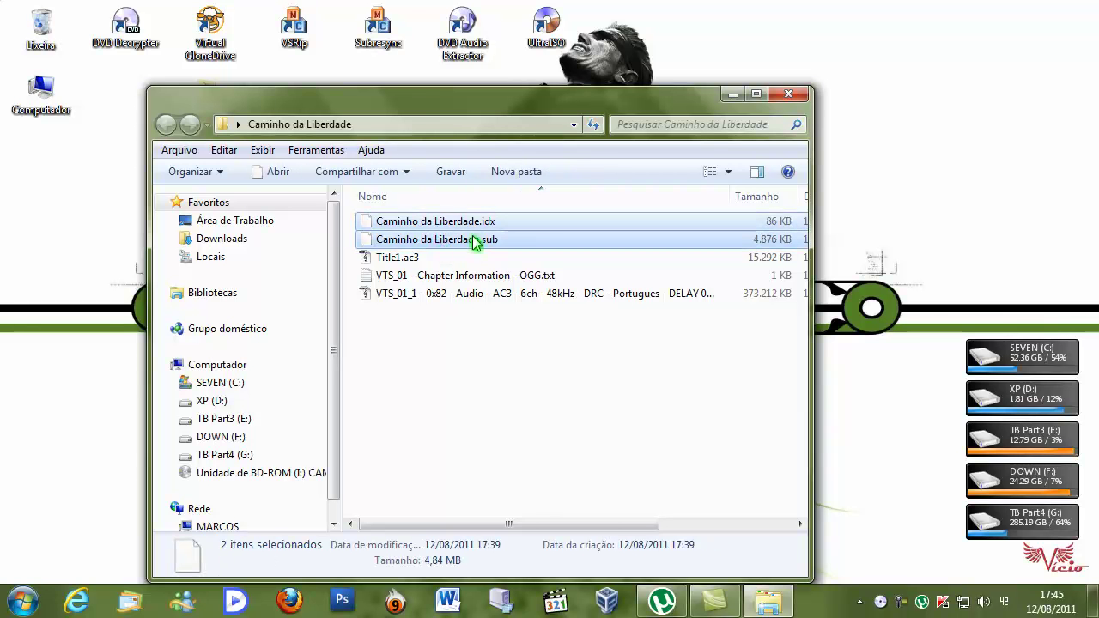
left_click_drag(400, 105, 354, 94)
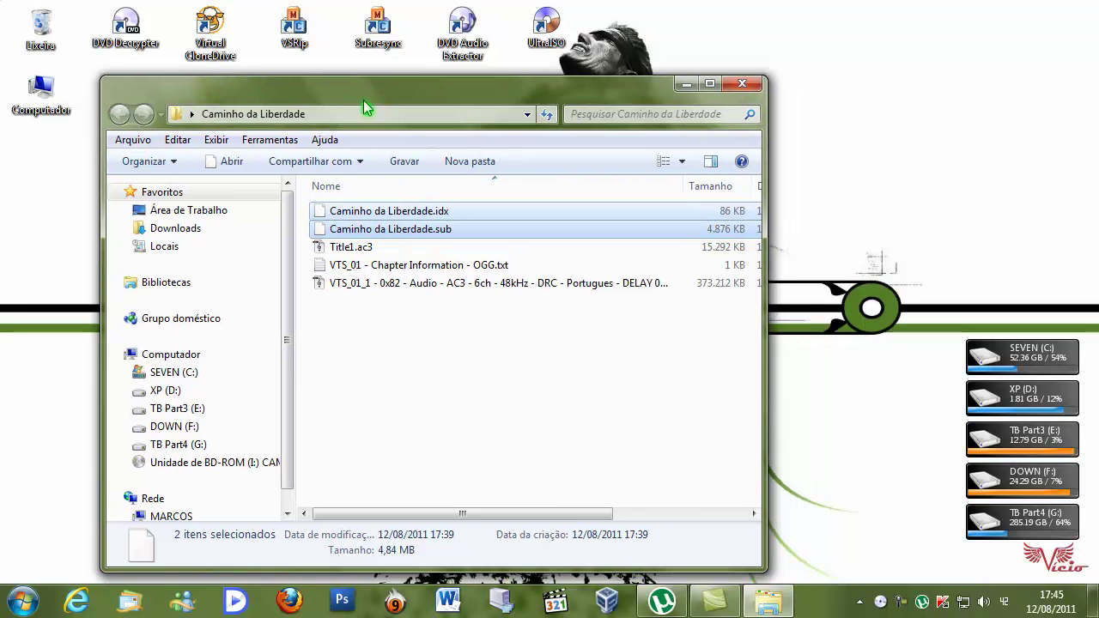
left_click(443, 228)
left_click(352, 248)
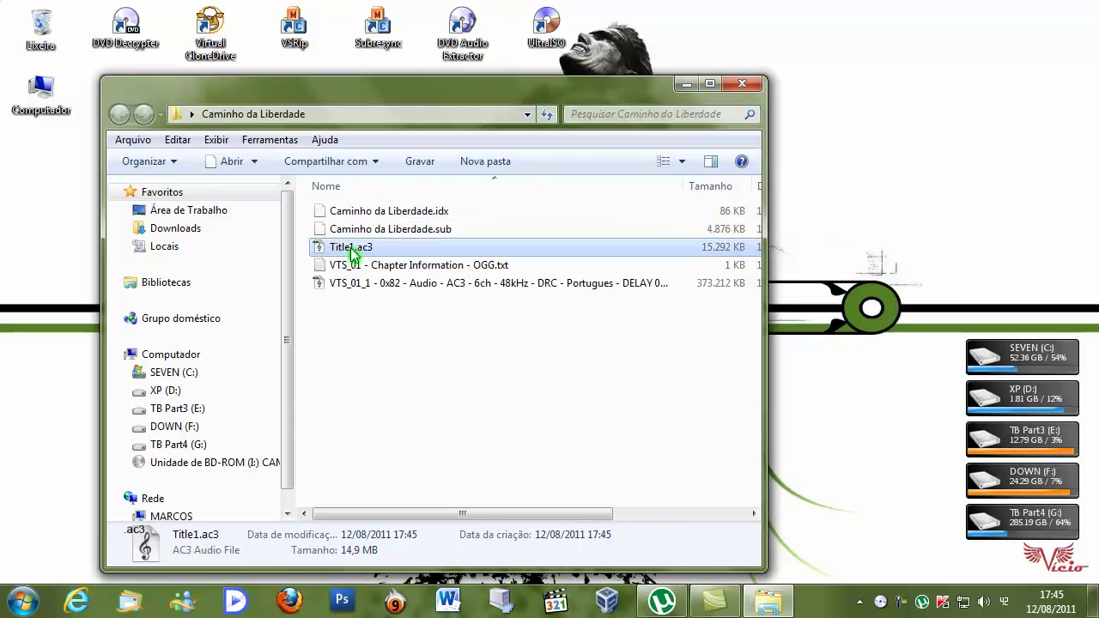
left_click(359, 232)
left_click(357, 216)
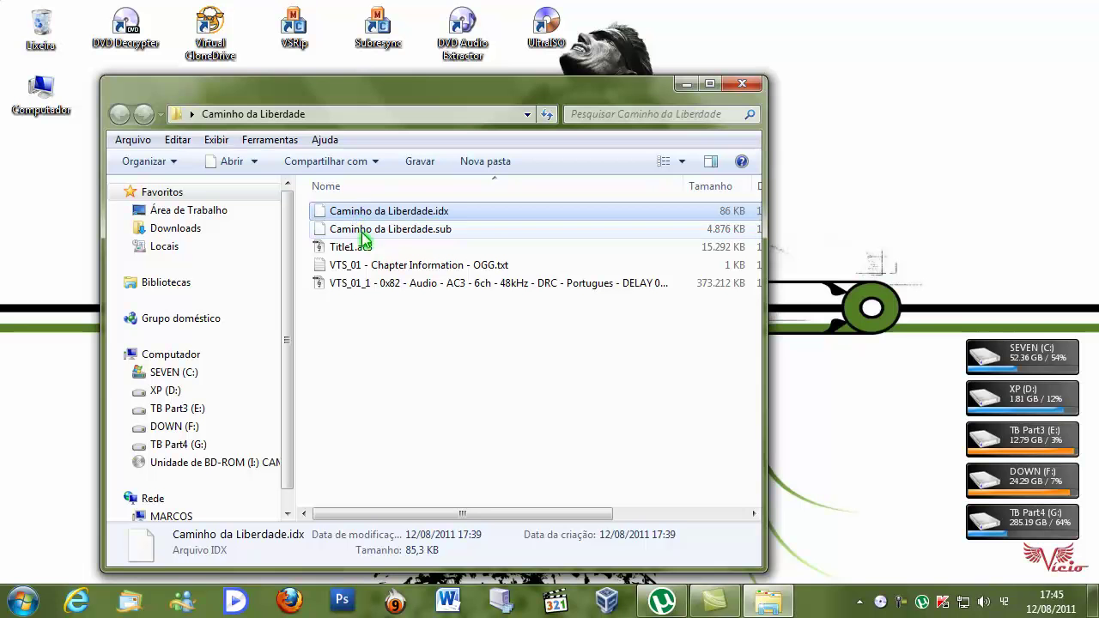
left_click(361, 232)
left_click(363, 215)
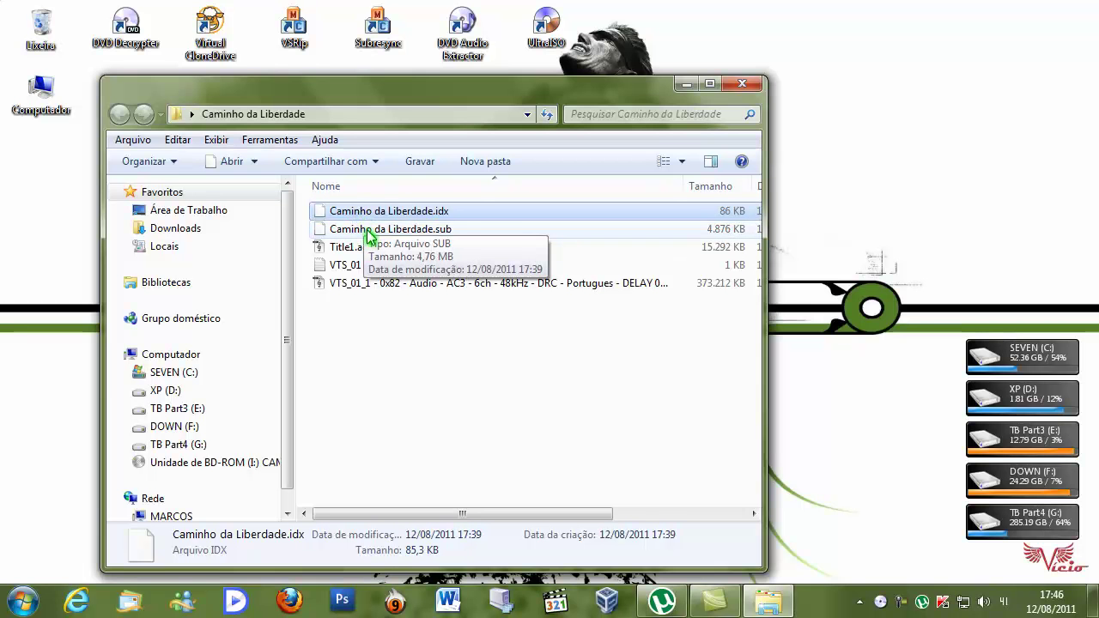
Examine the Caminho da Liberdade.idx and Caminho da Liberdade.sub subtitle files in the folder, and close its window.
left_click(379, 229)
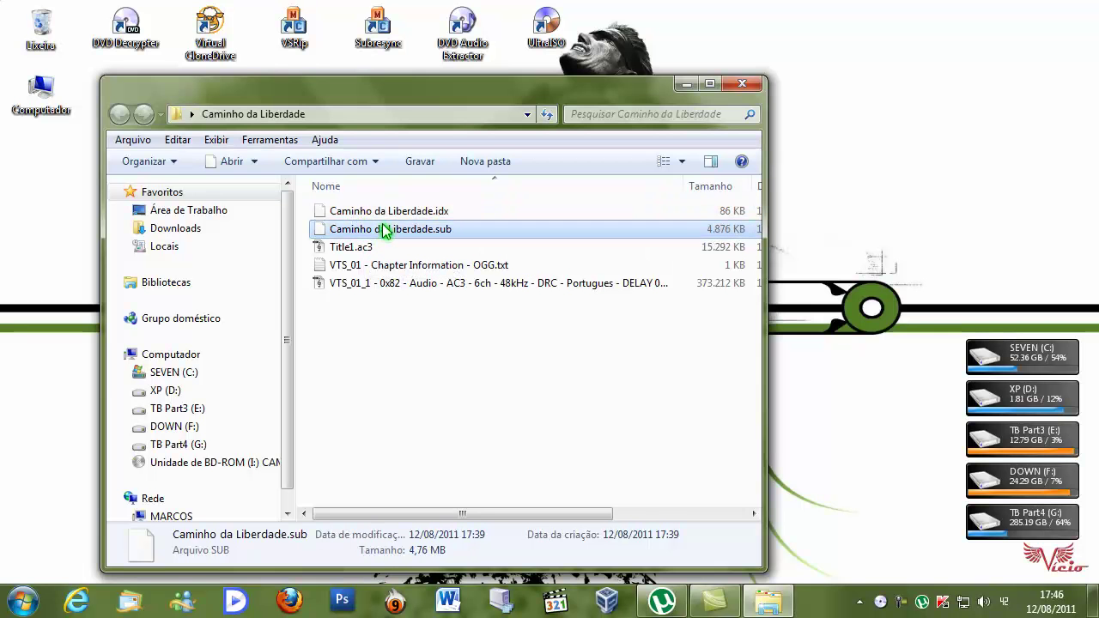
left_click(381, 215)
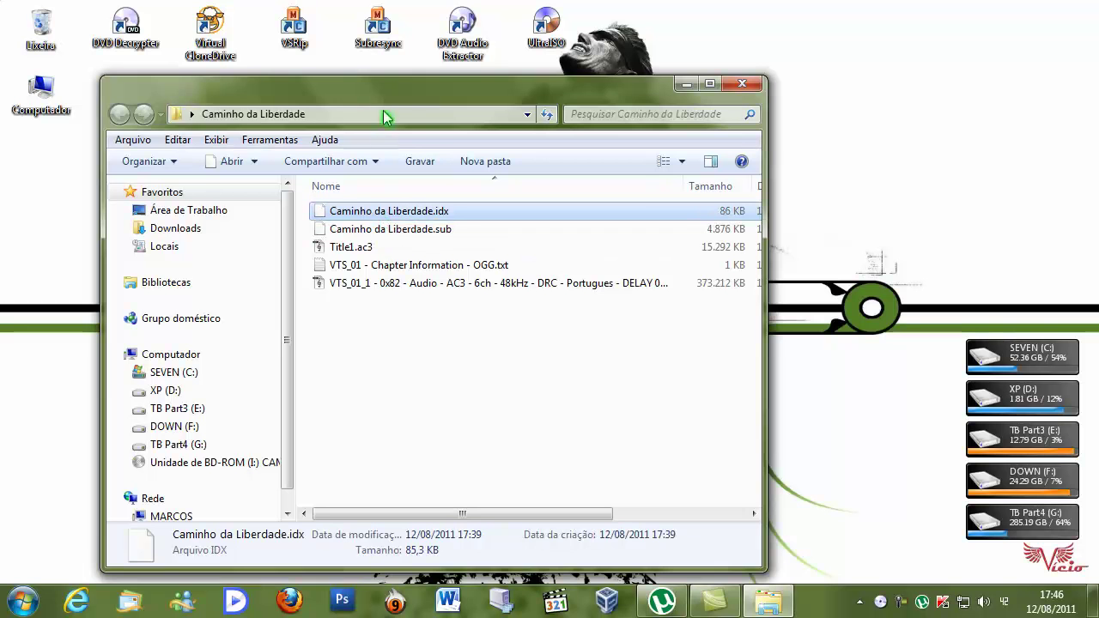
left_click_drag(399, 101, 378, 91)
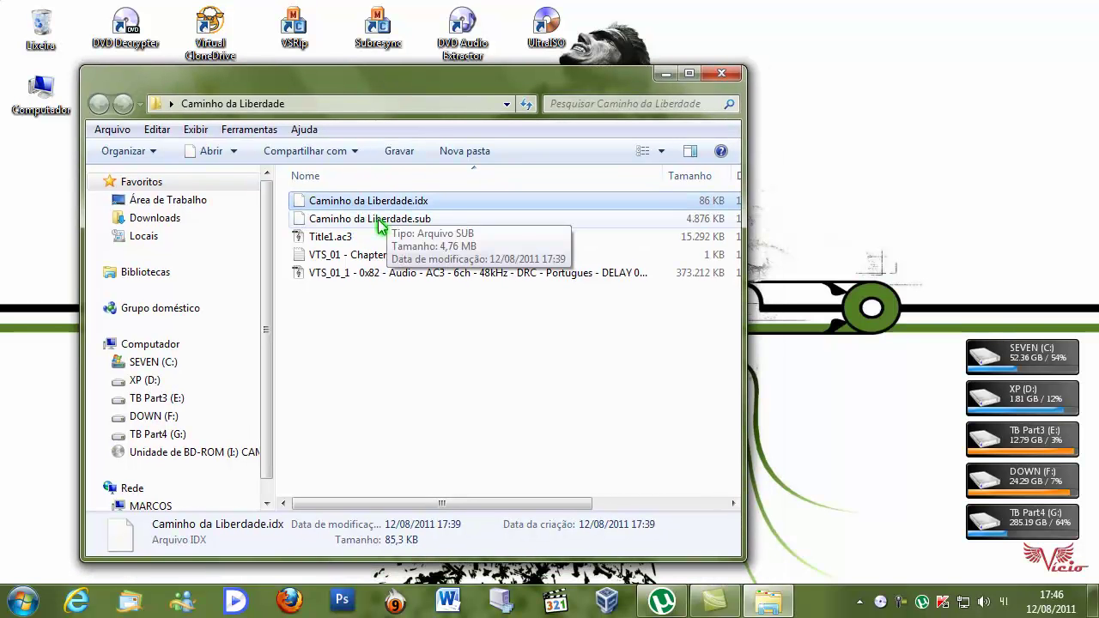
left_click(371, 203)
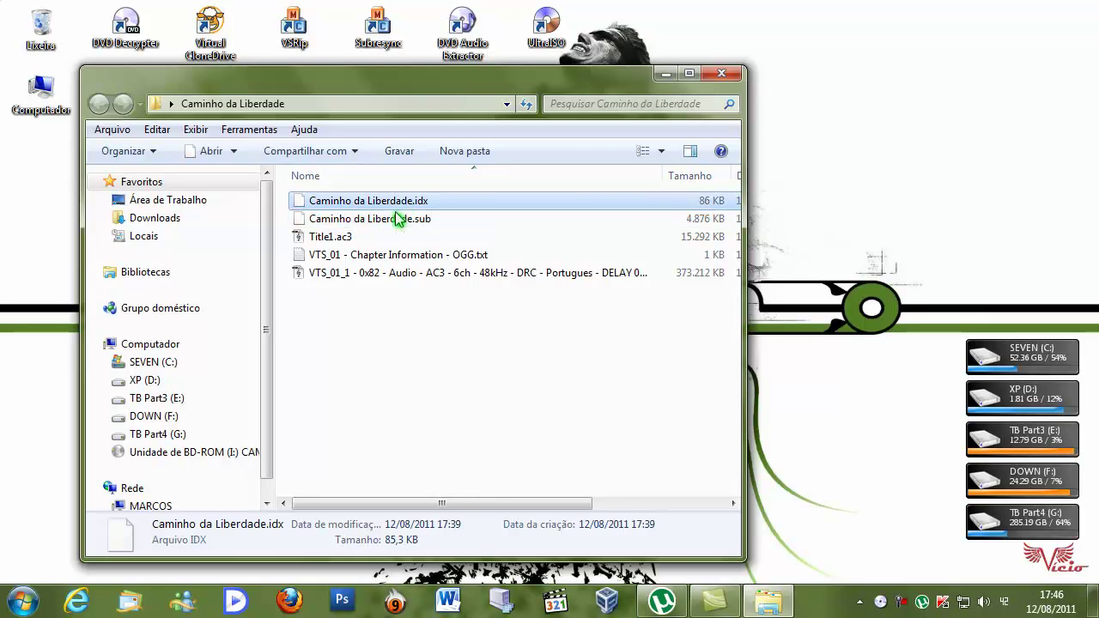
left_click(400, 218)
left_click(397, 202)
left_click_drag(421, 88, 461, 87)
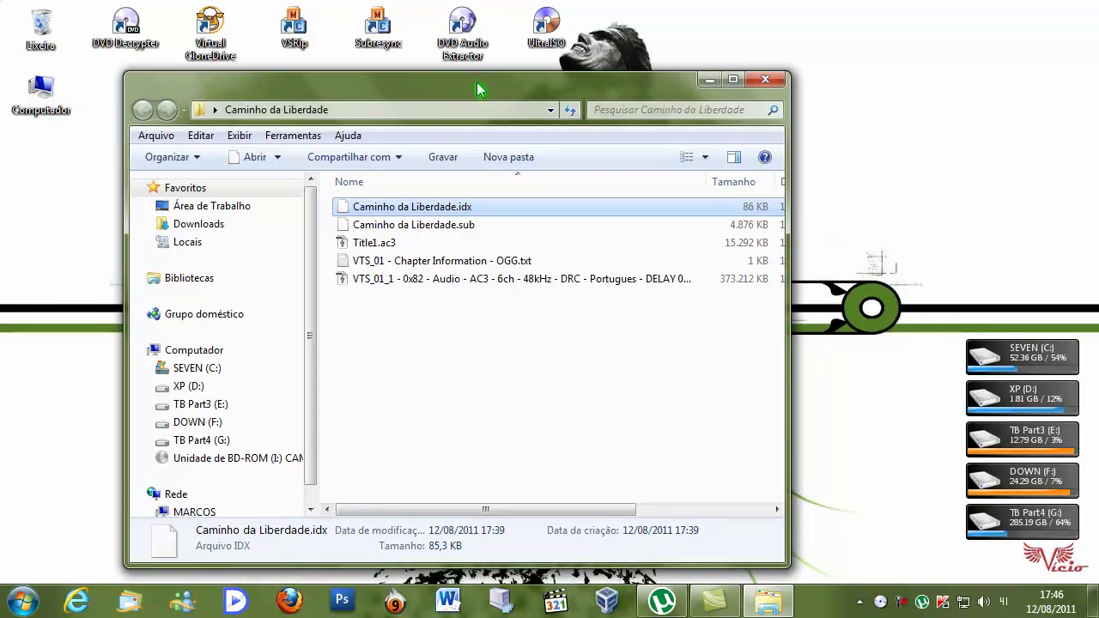
left_click(767, 81)
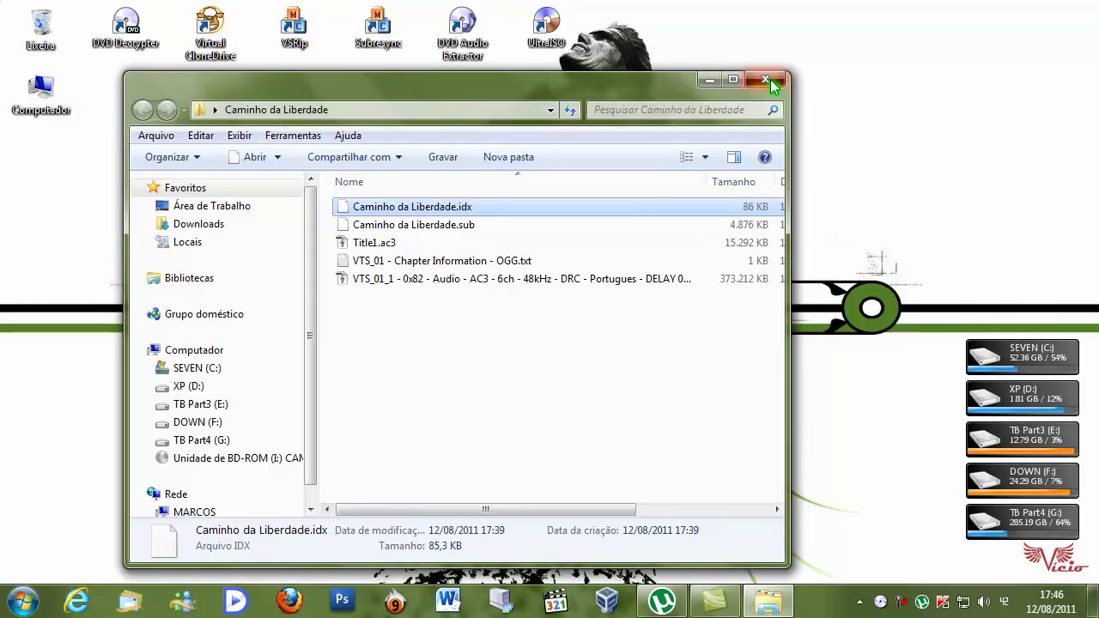